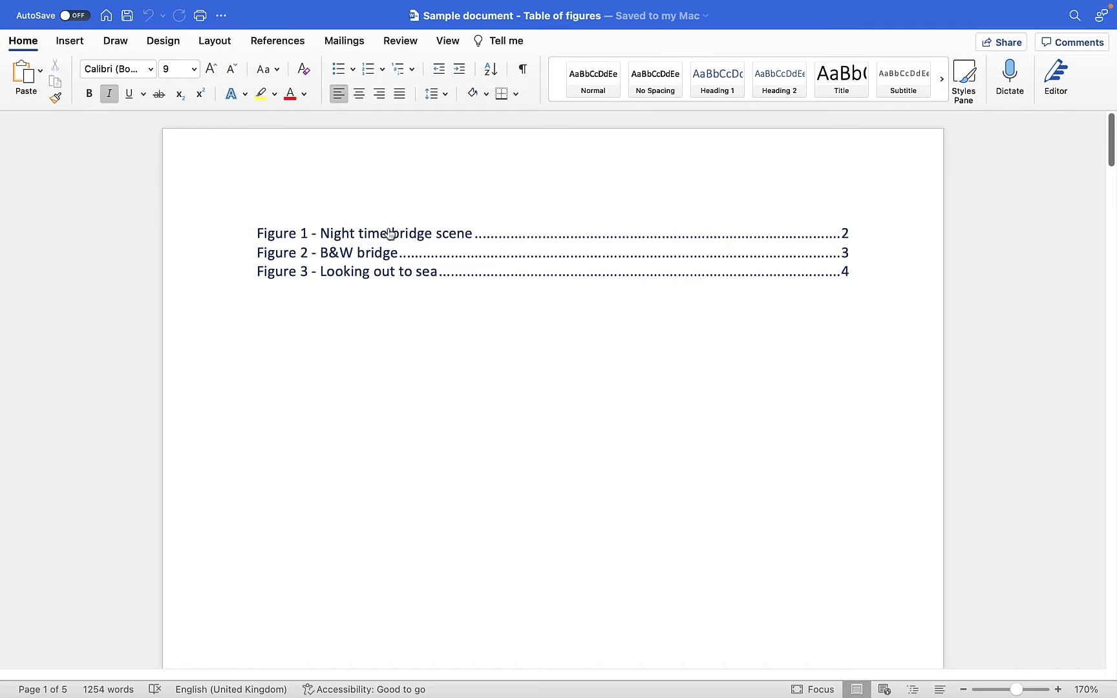
Follow the table of figures entries for the B&W bridge and Looking out to sea, viewing each linked picture.
click(390, 292)
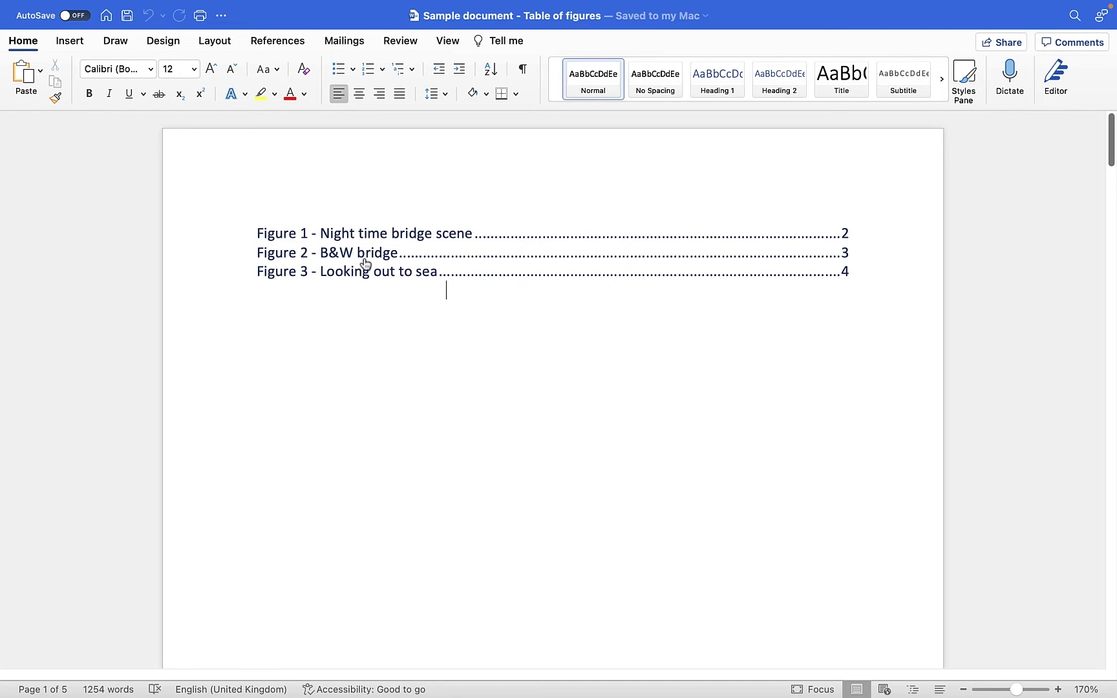
click(351, 259)
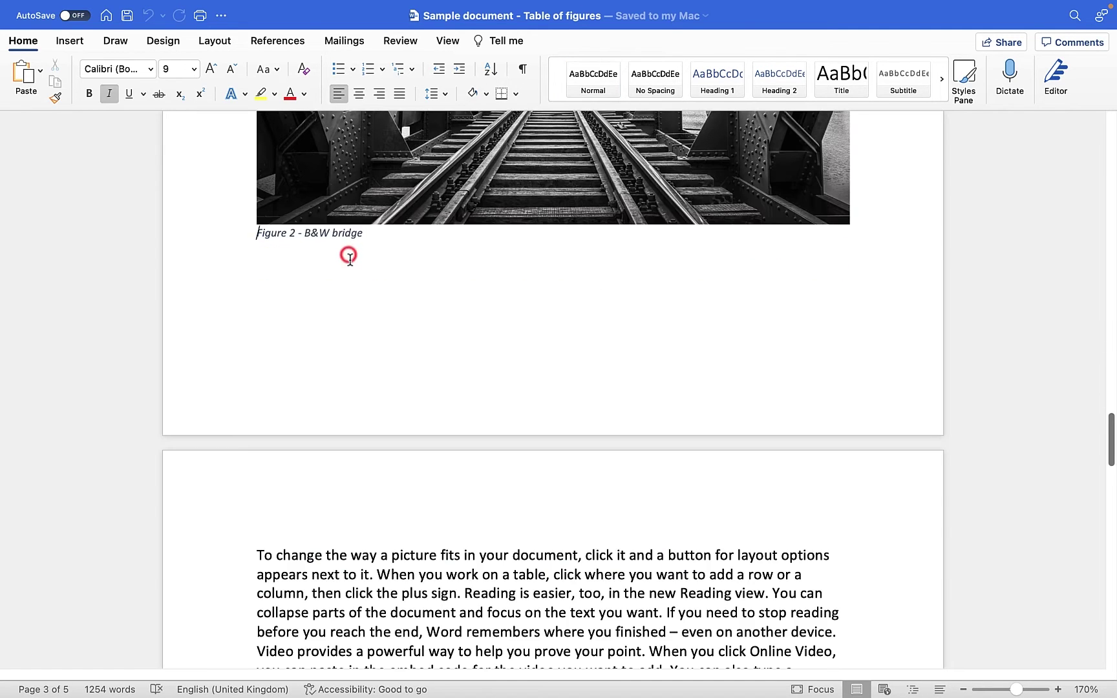
scroll(357, 271, up, 3)
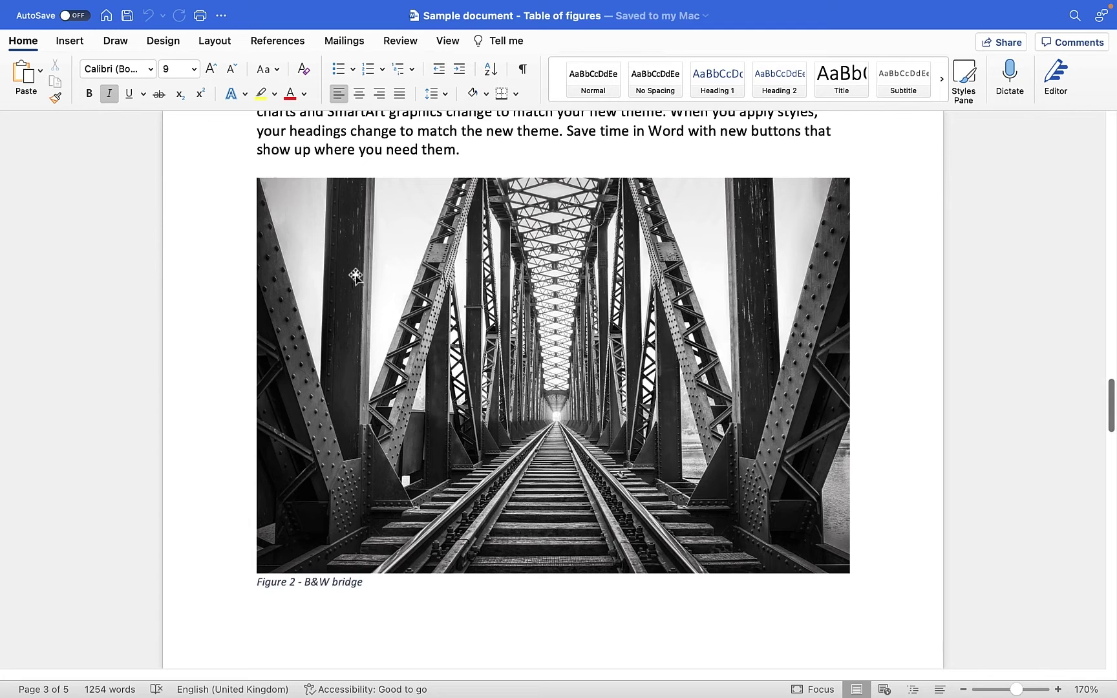
drag(1107, 414, 1100, 148)
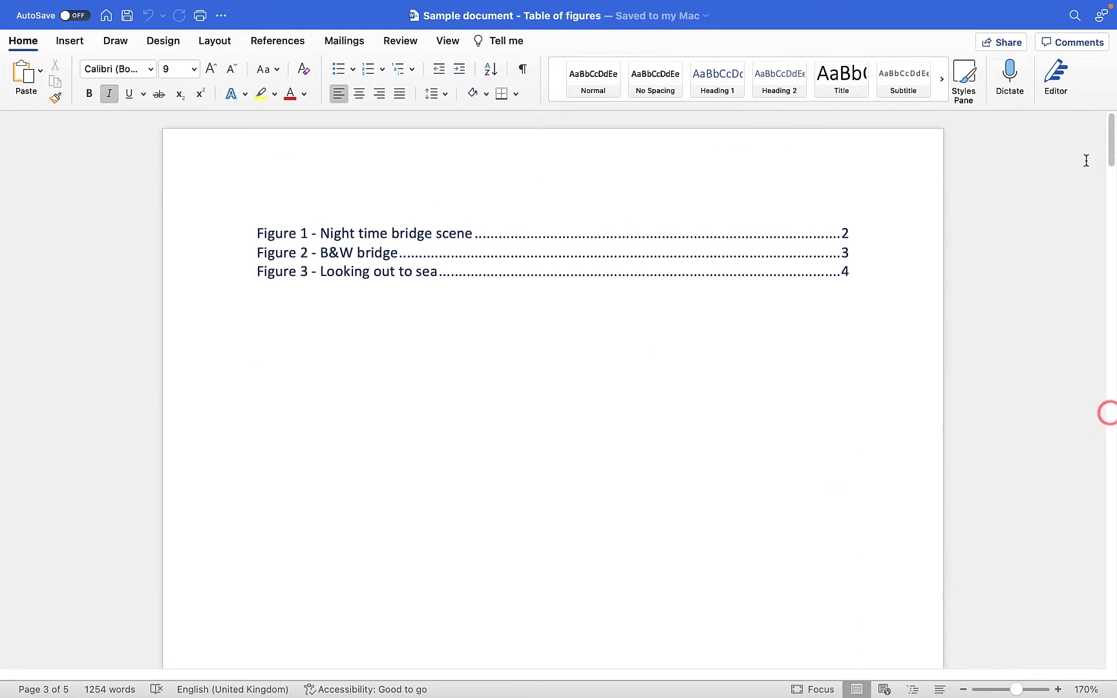
click(844, 274)
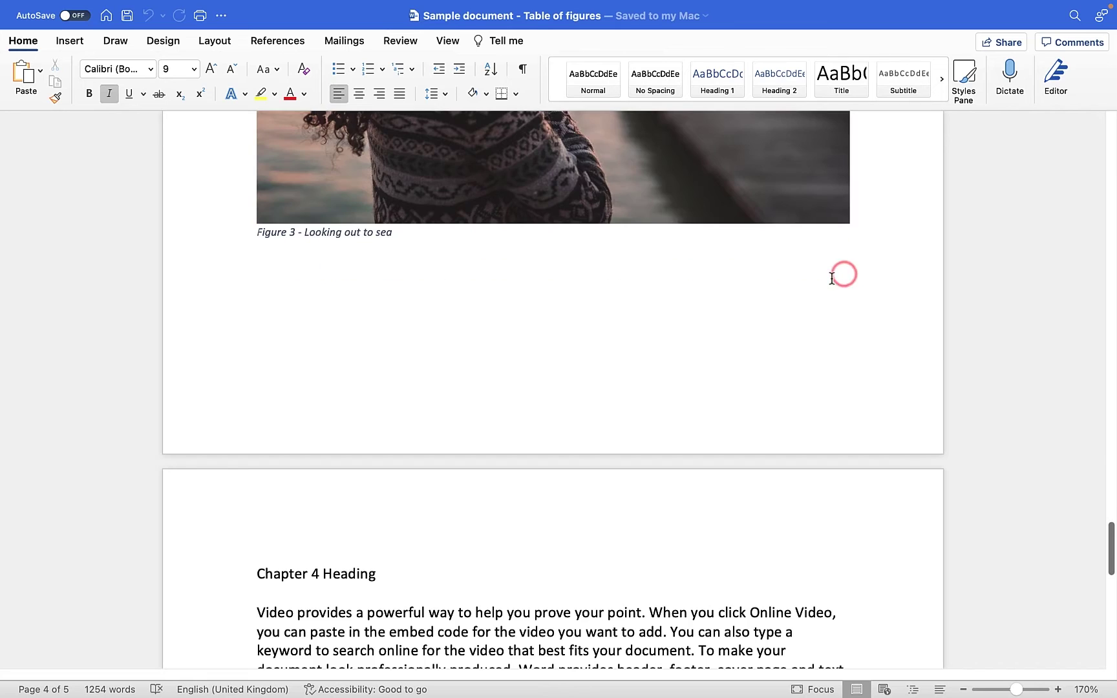
scroll(833, 278, up, 5)
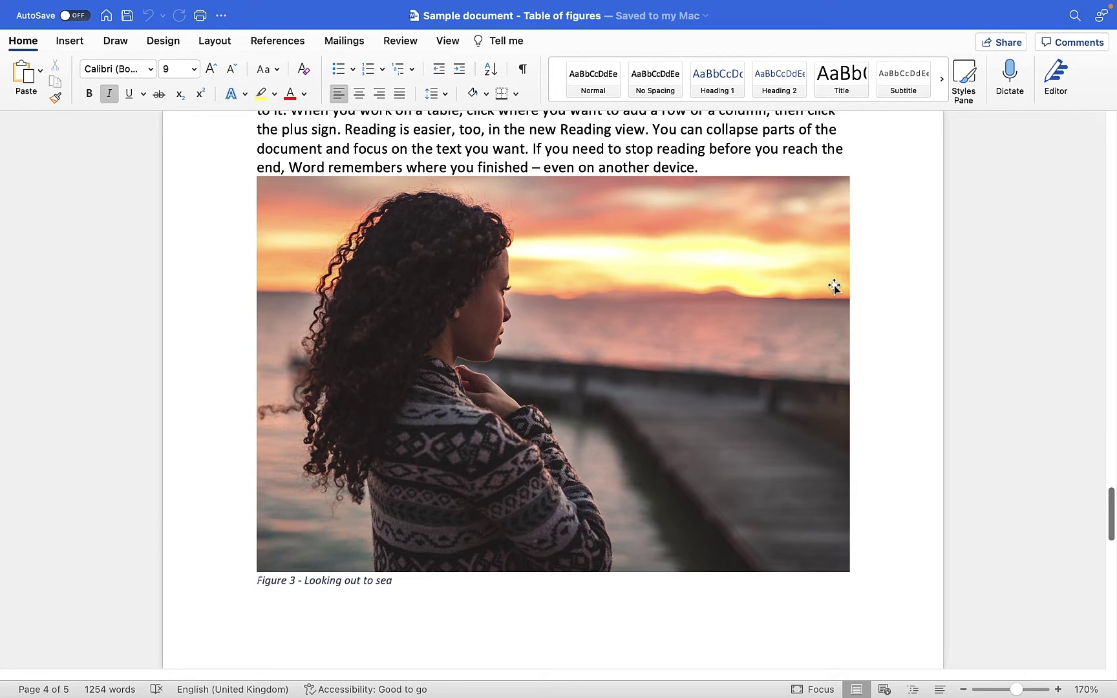
Switch to the "Sample document - Table of figures (empty)" document and go to the night-time bridge picture on page 2.
right_click(834, 286)
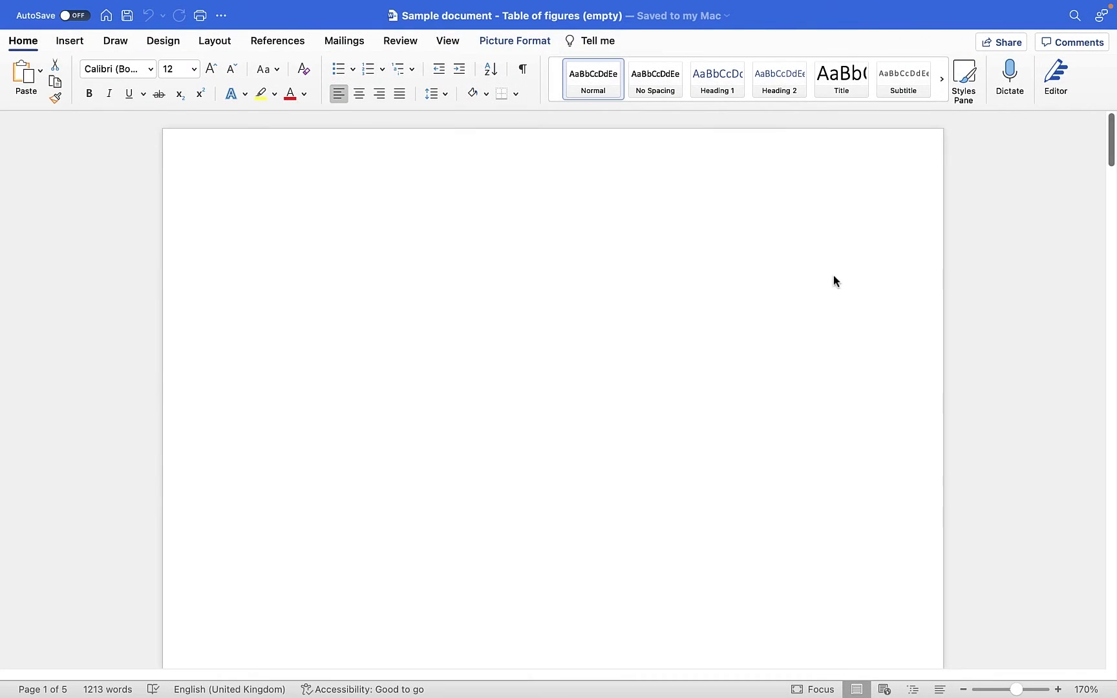
click(833, 280)
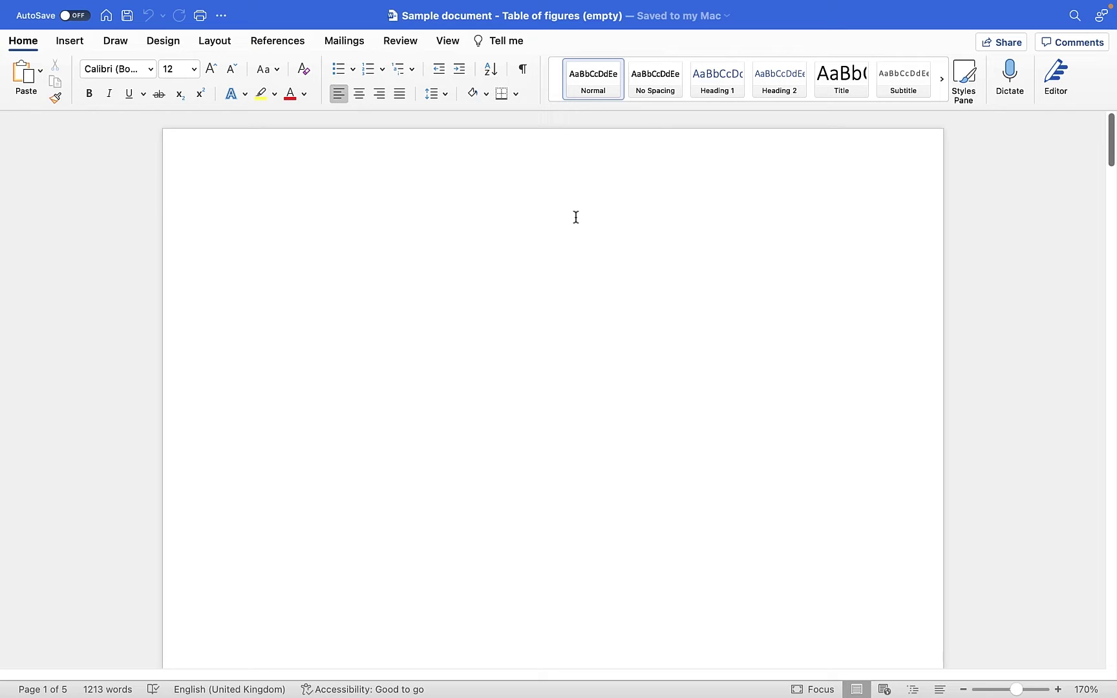
scroll(665, 263, down, 15)
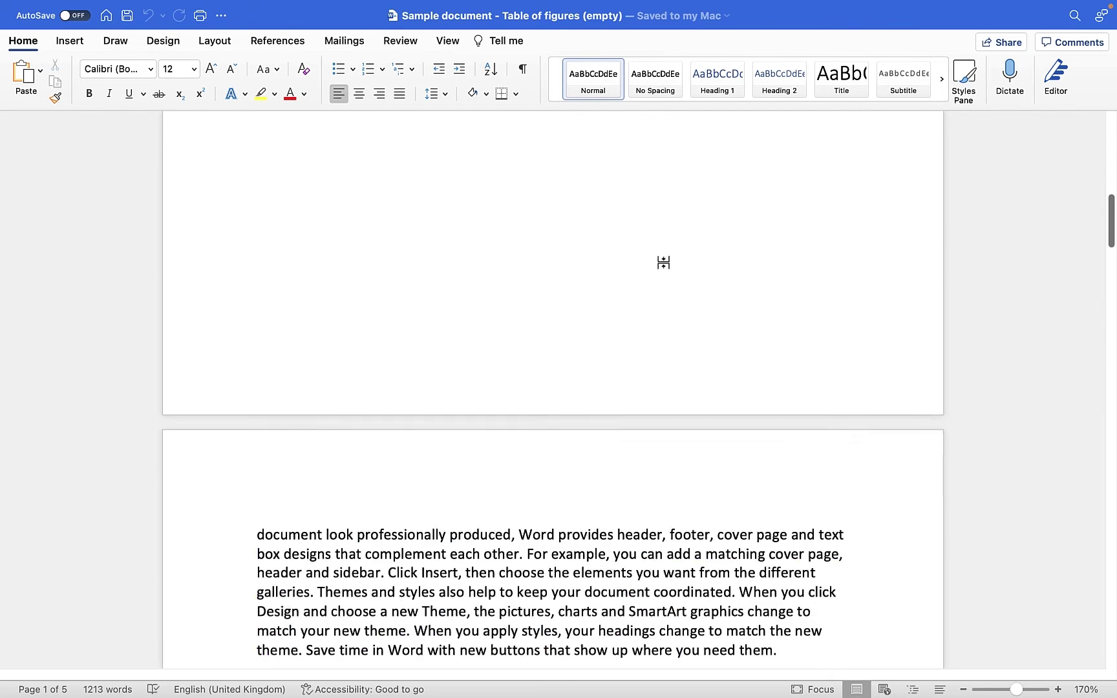
scroll(663, 264, down, 2)
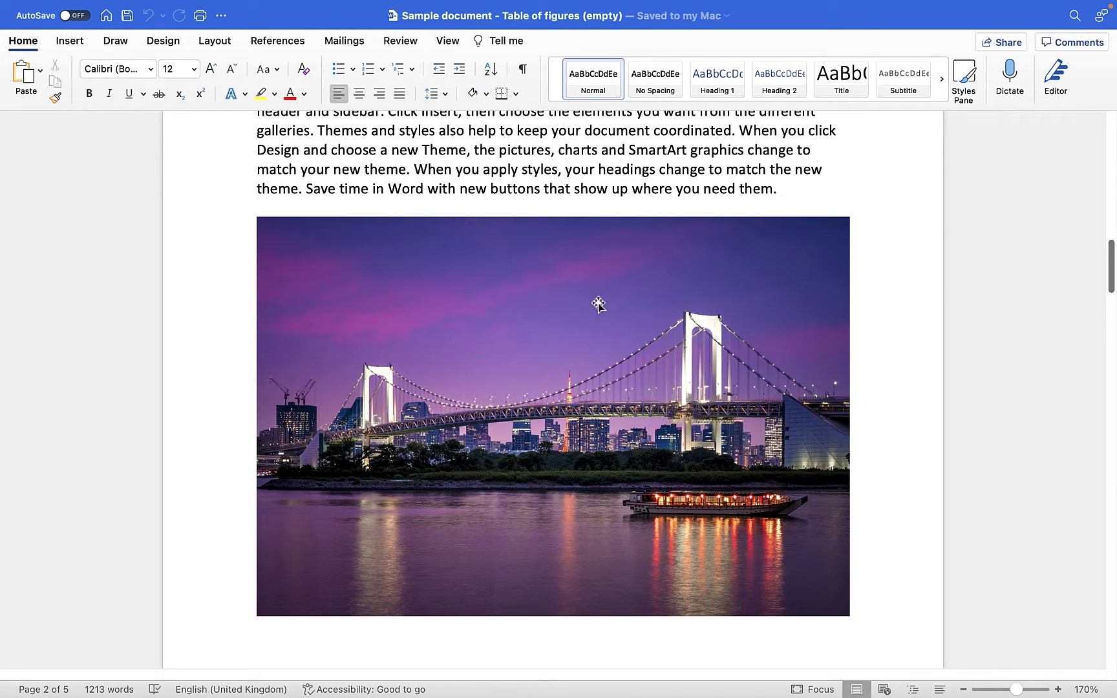
Enter the plain-text caption "Figure 1 – Bridge scene at night time" directly beneath the night-time bridge picture.
click(298, 630)
text(Figure 1 )
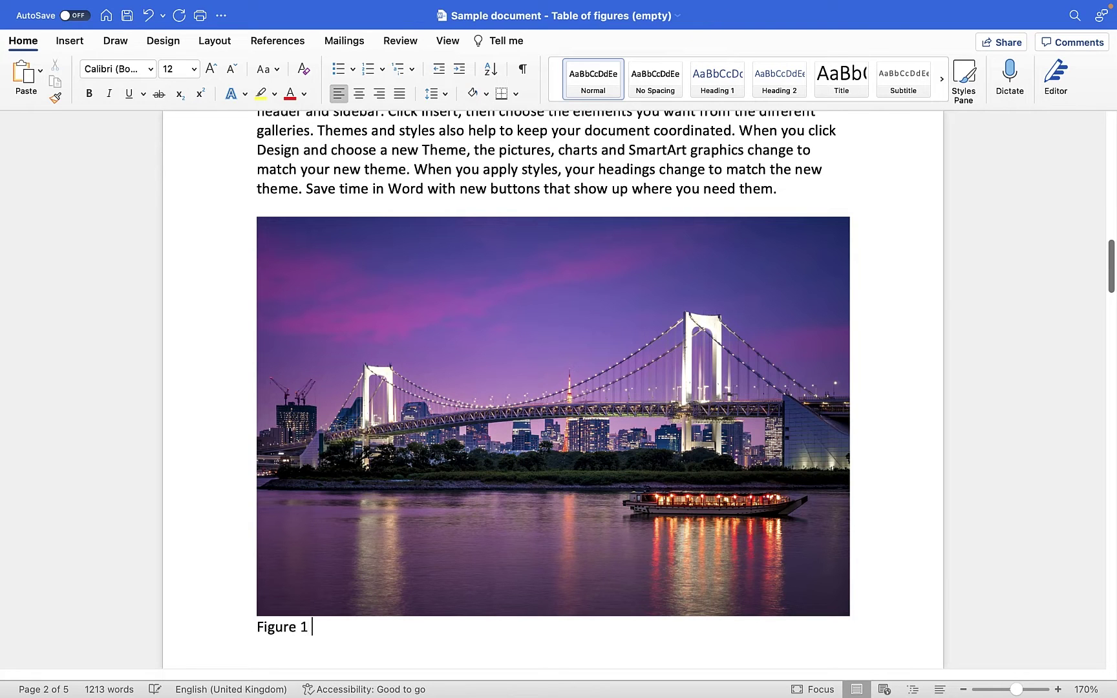
text(- Bridge)
key(BackSpace)
key(BackSpace)
key(BackSpace)
key(BackSpace)
text(idge scene at night)
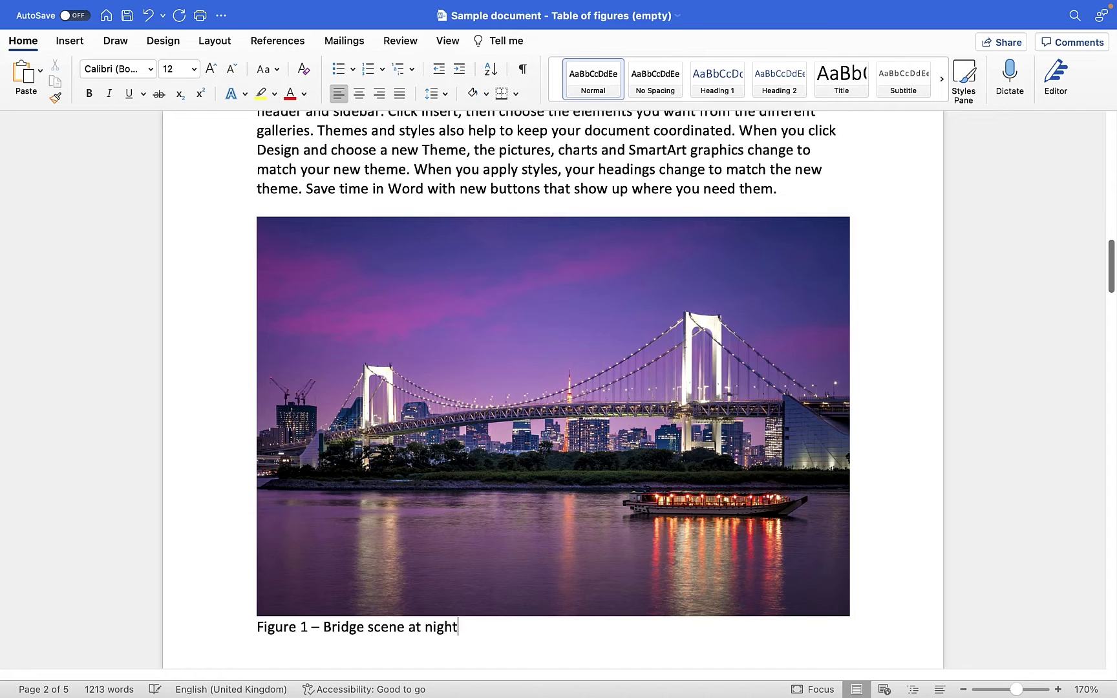
text( time)
key(BackSpace)
key(BackSpace)
key(BackSpace)
key(BackSpace)
key(BackSpace)
text(t)
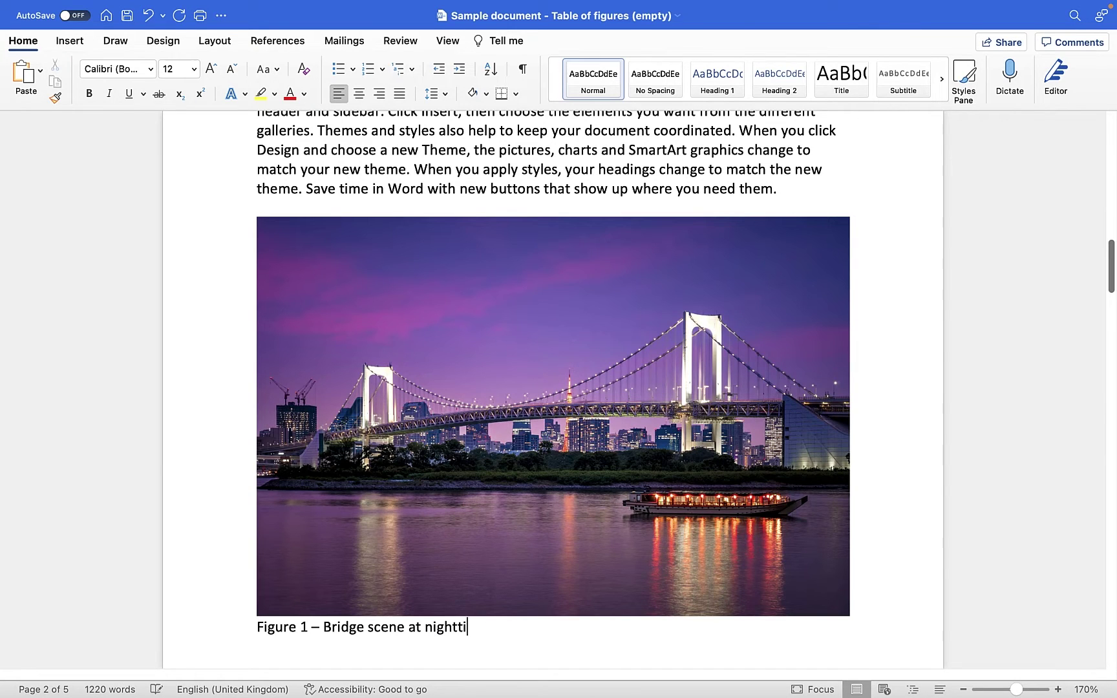
key(BackSpace)
text(time)
Look at the railway bridge picture on page 3 and delete the manually written caption beneath the night-time bridge picture.
scroll(361, 496, down, 15)
scroll(361, 496, down, 15)
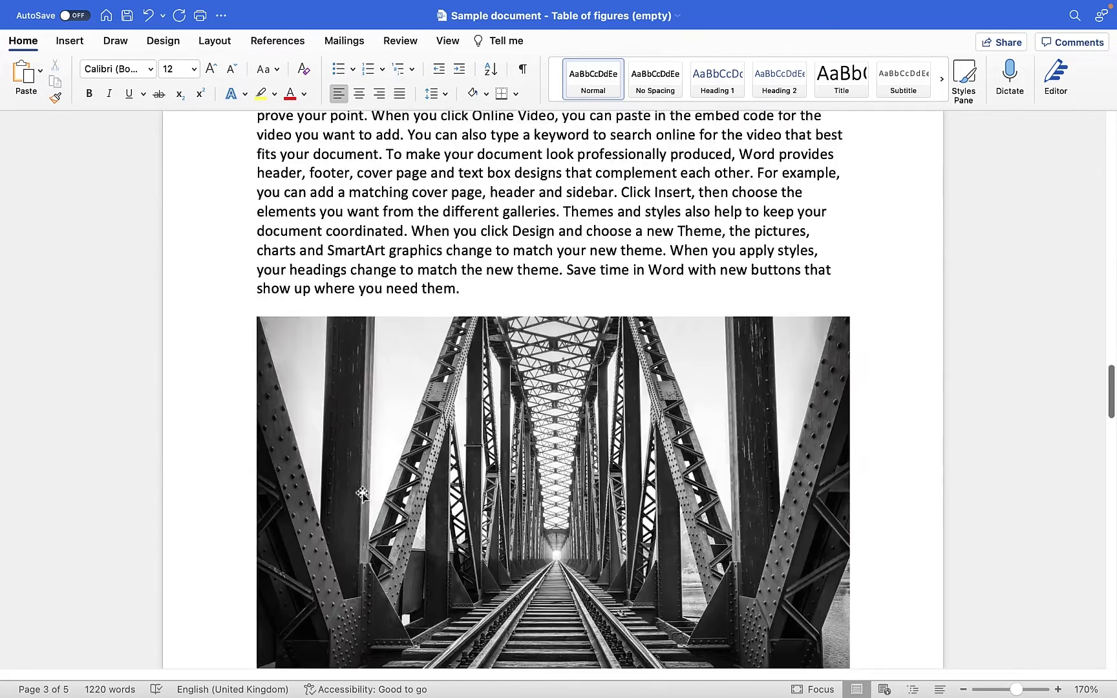
scroll(289, 484, up, 20)
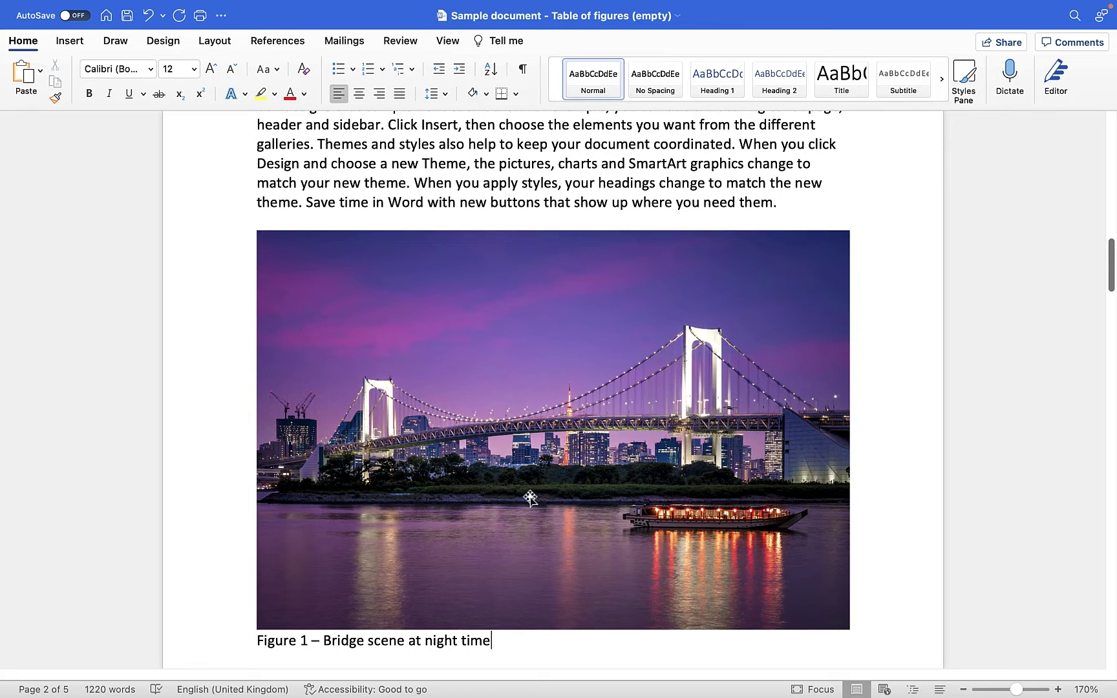
drag(510, 641, 281, 641)
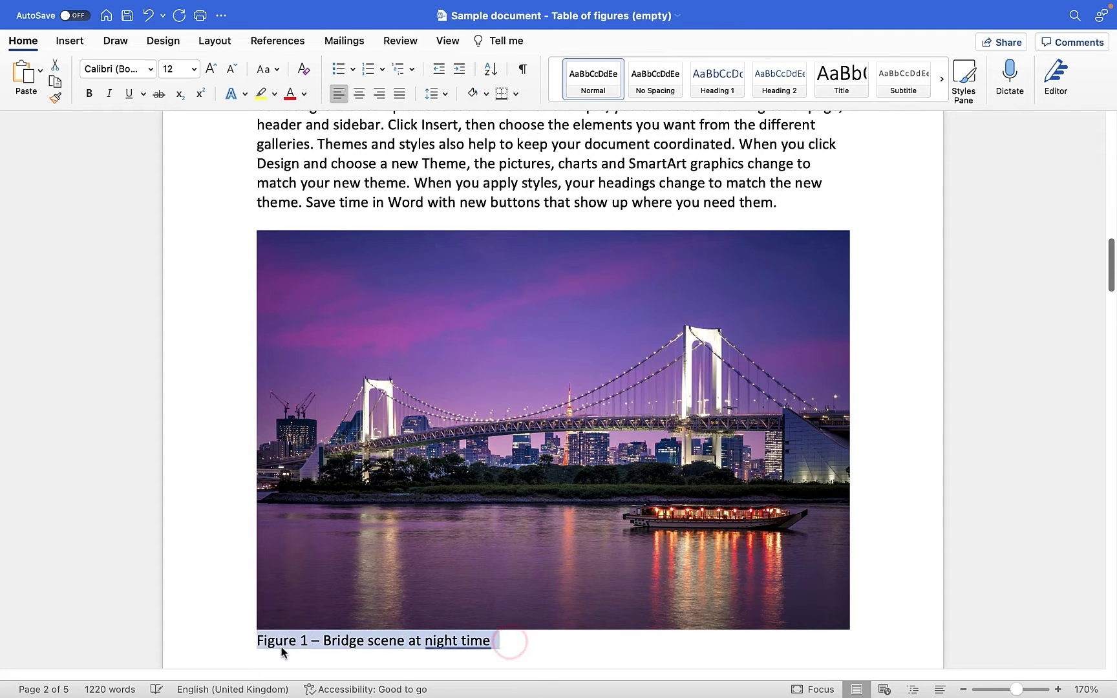
key(Delete)
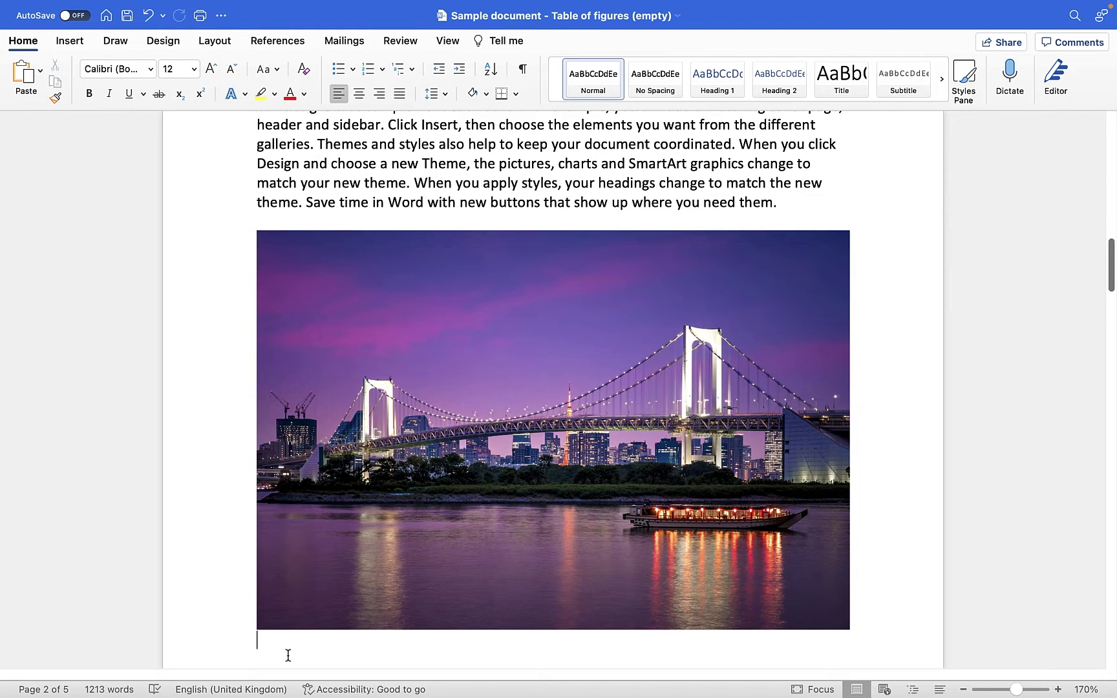
Start inserting a caption for the night-time bridge picture with the text "Figure 1 - Night time bridge scene".
click(531, 397)
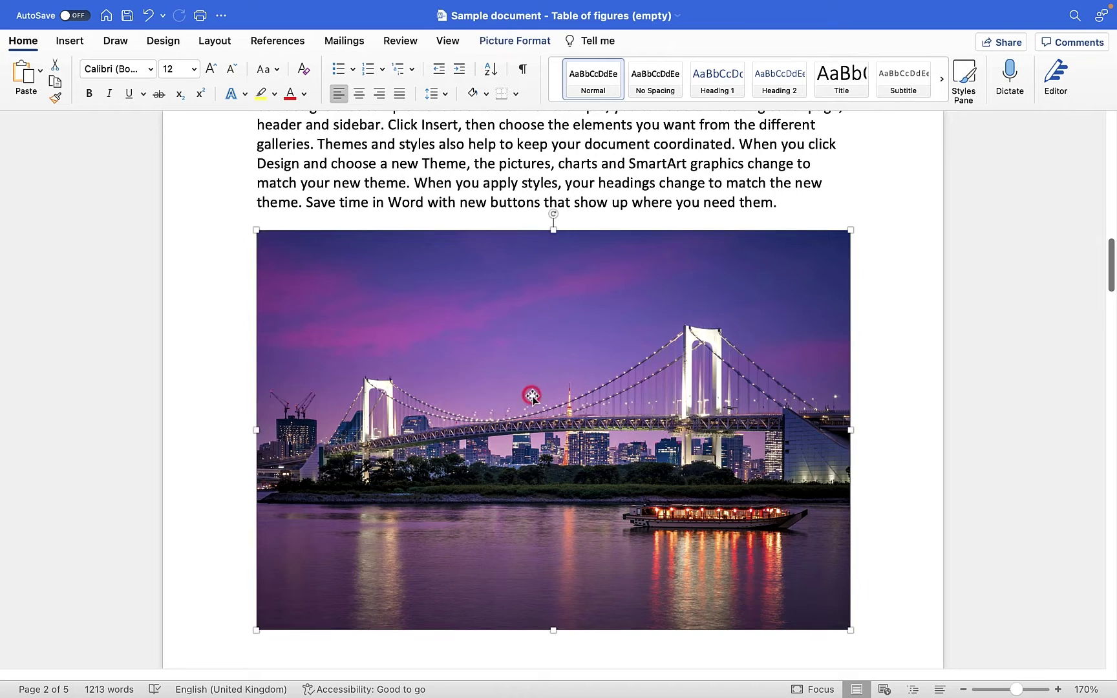
click(286, 42)
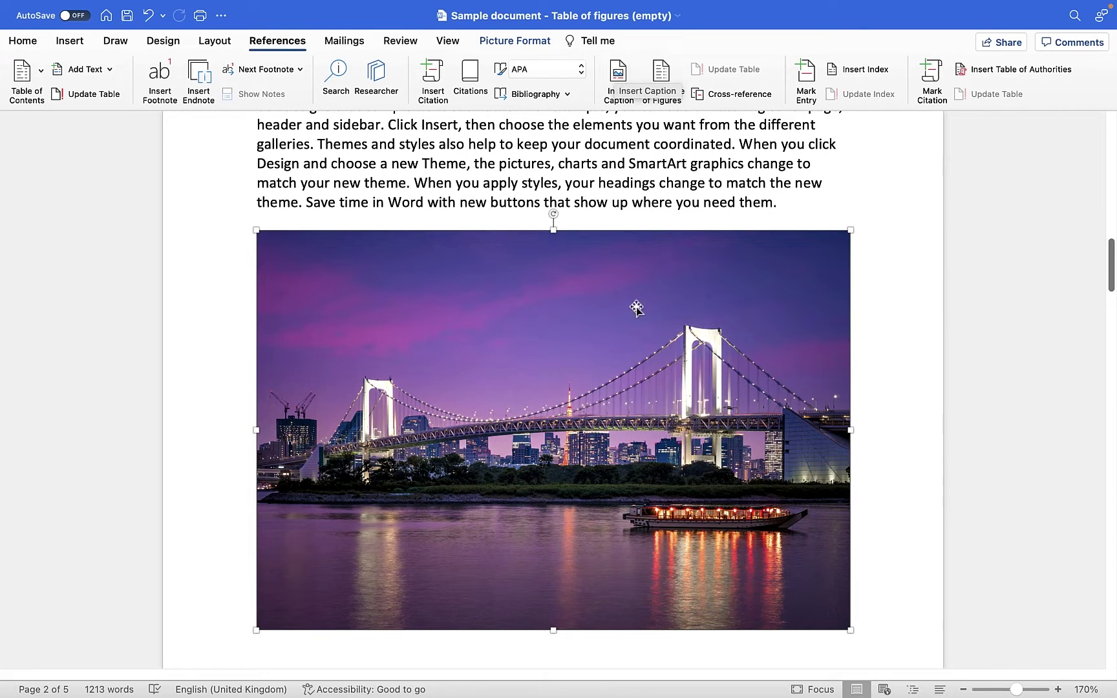
click(40, 43)
right_click(465, 348)
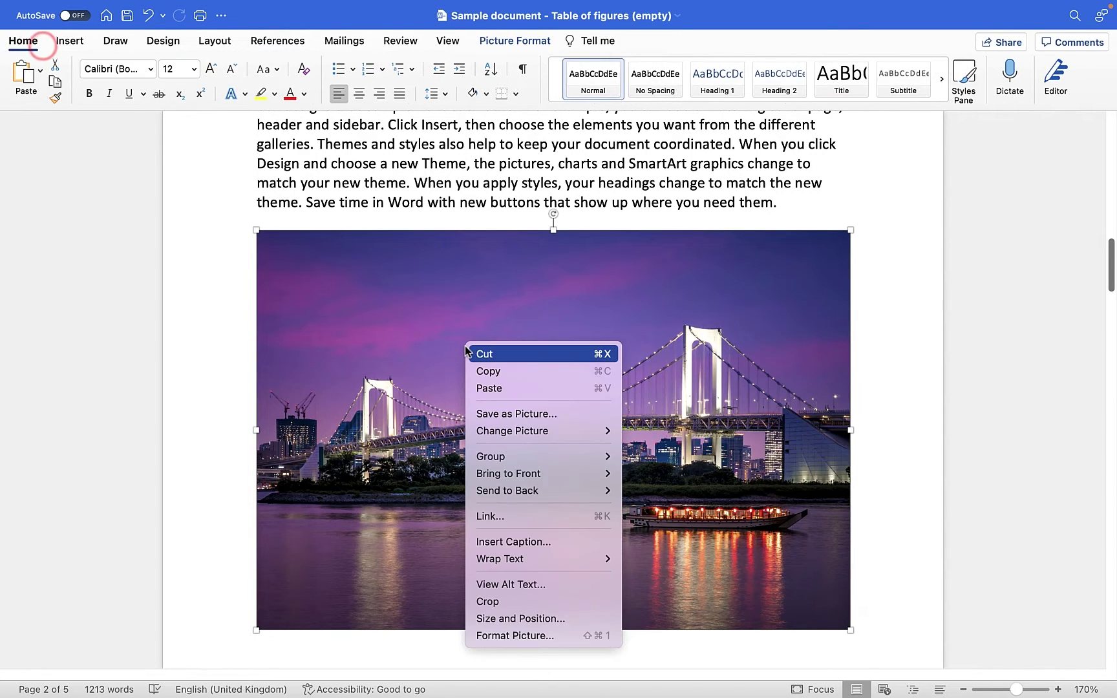
click(525, 543)
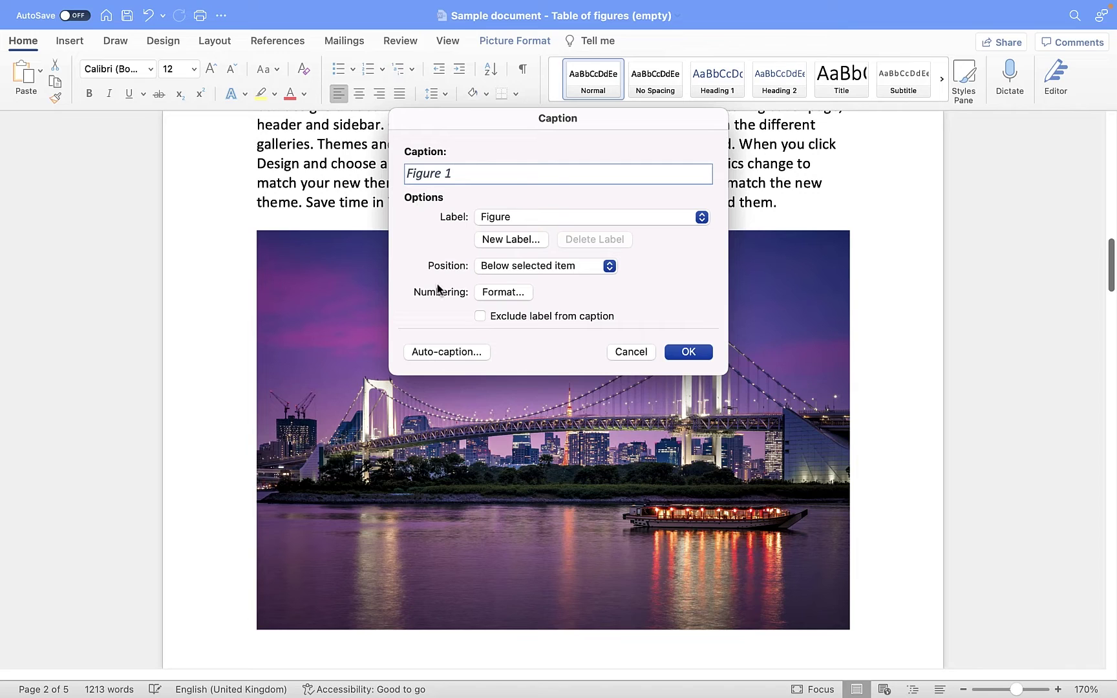
text(-)
text(Night time bridge scene)
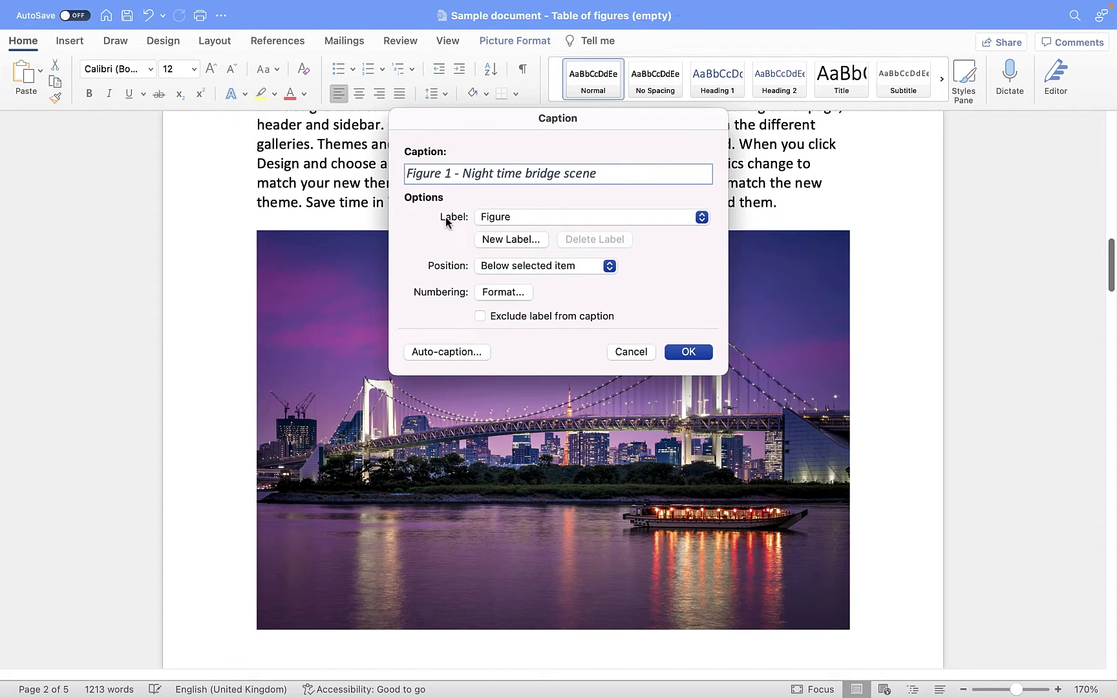
Review the available caption labels and add a custom label named "Picture".
click(554, 218)
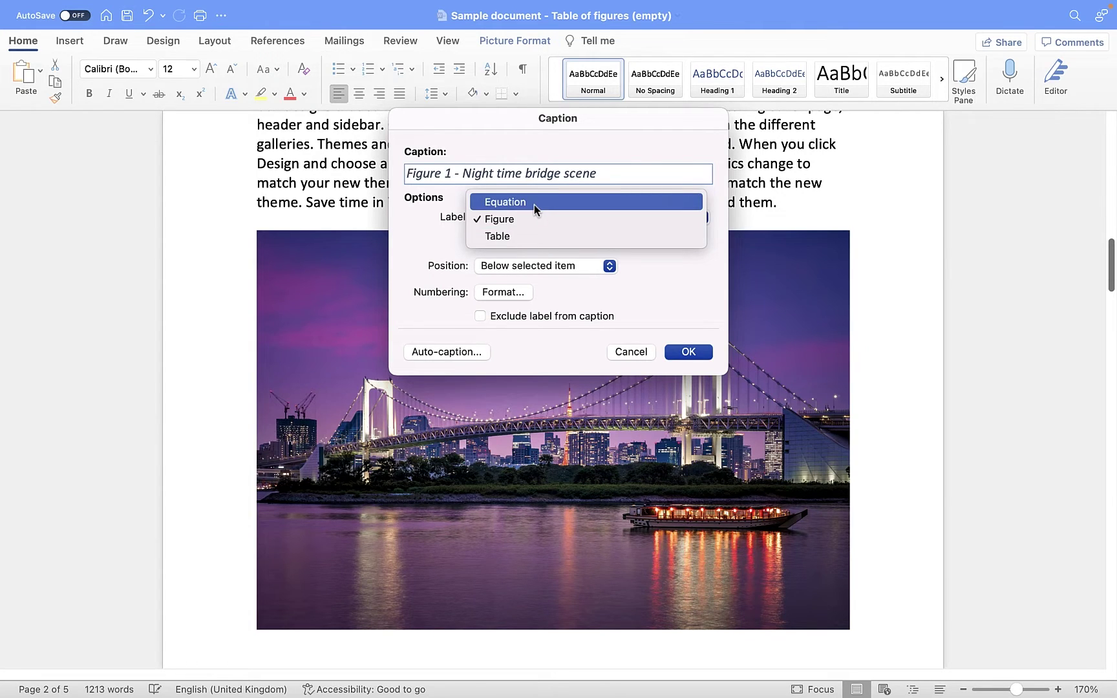
click(450, 247)
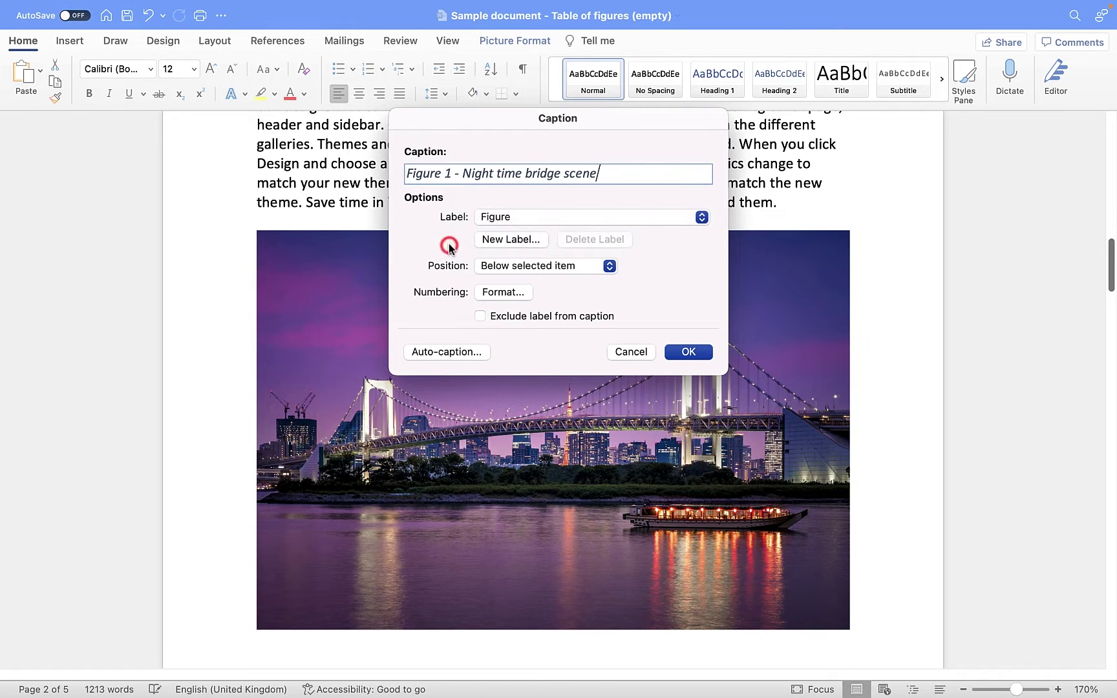
click(511, 240)
click(493, 211)
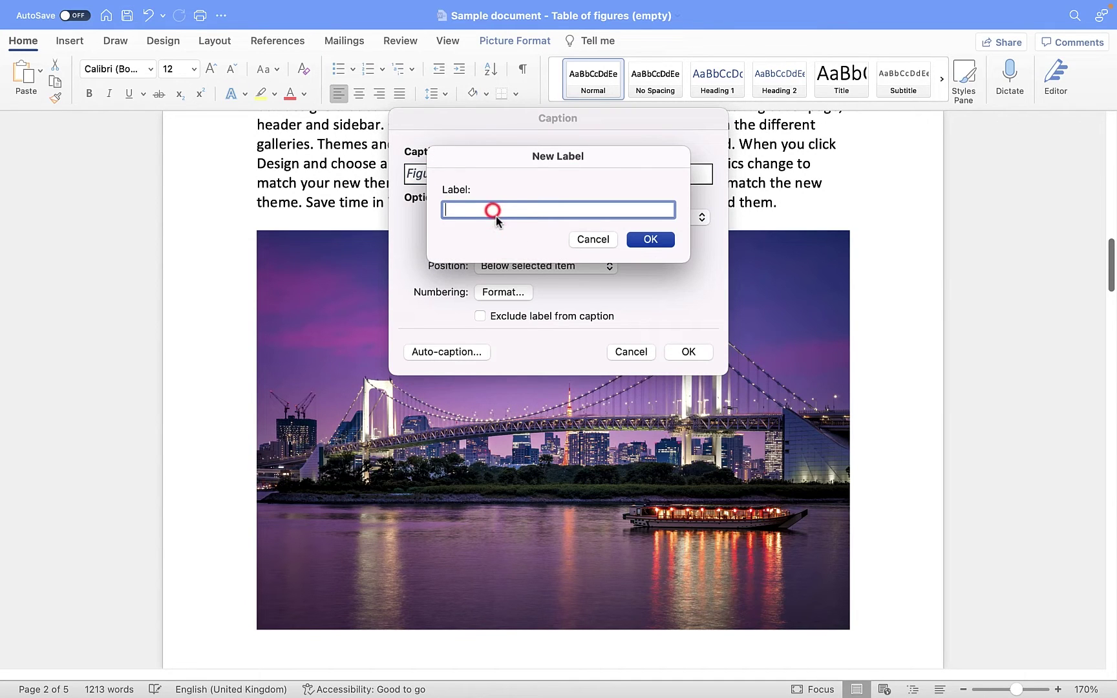
text(Picture)
click(651, 240)
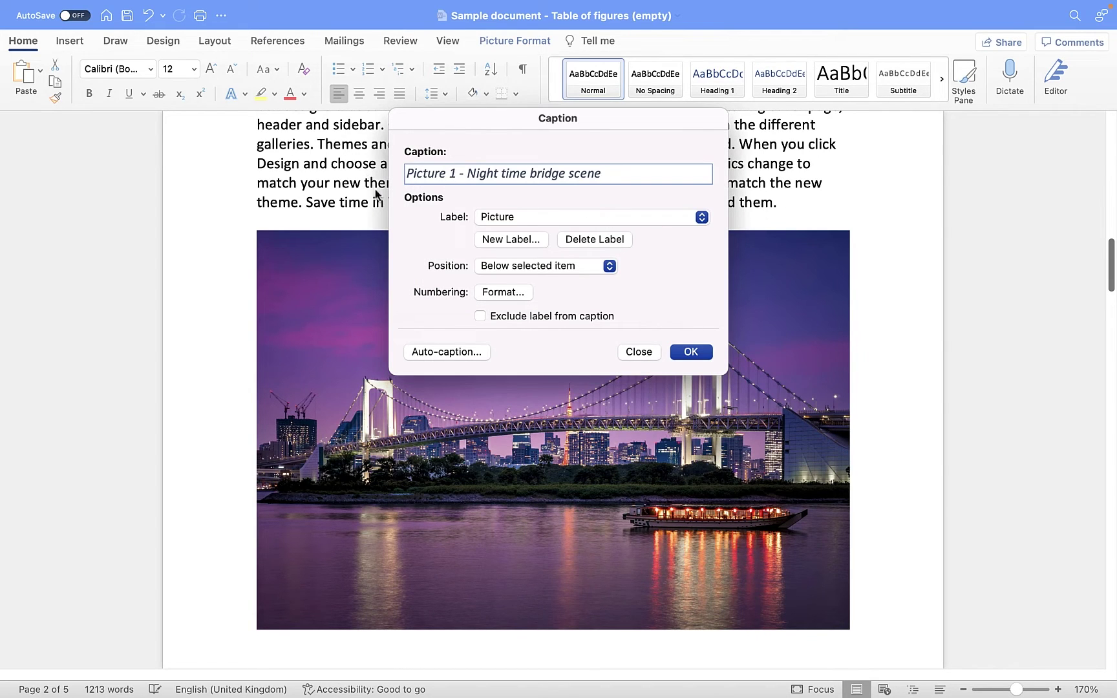
Delete the custom "Picture" label and keep Figure as the caption's label.
click(613, 218)
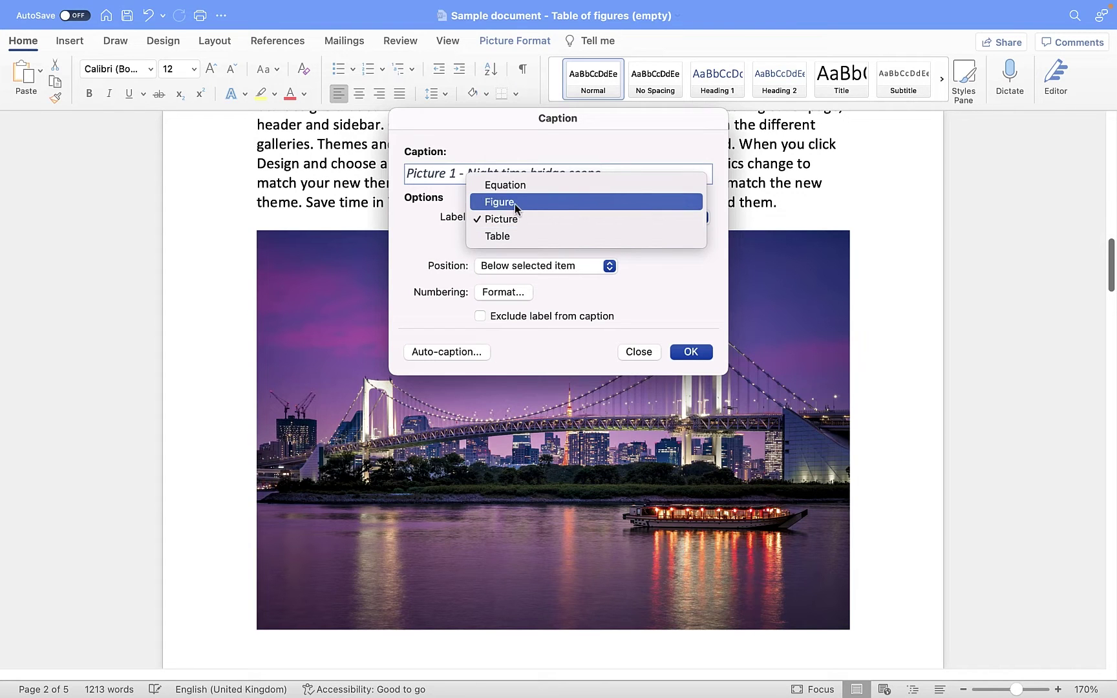
click(515, 204)
click(596, 241)
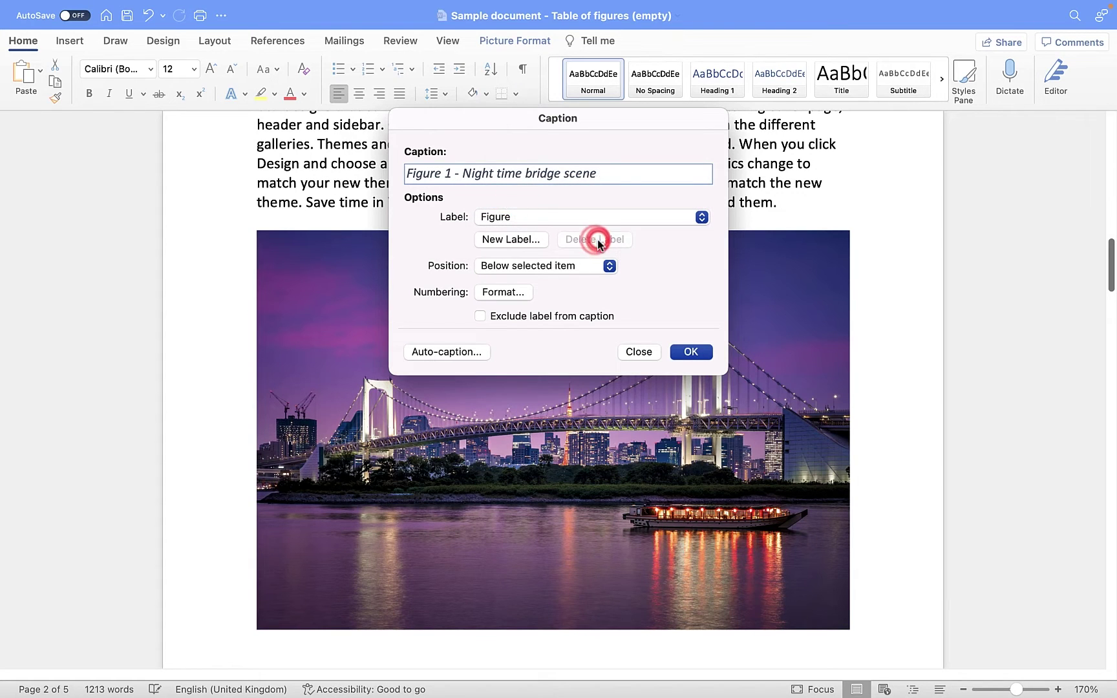
click(574, 218)
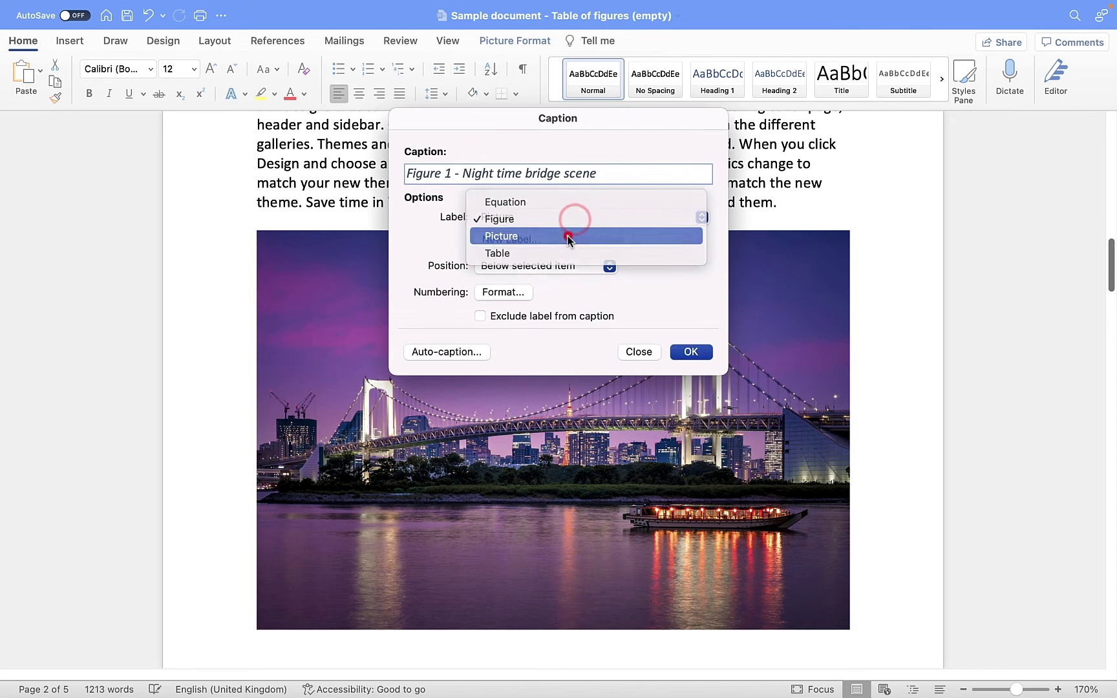
click(569, 237)
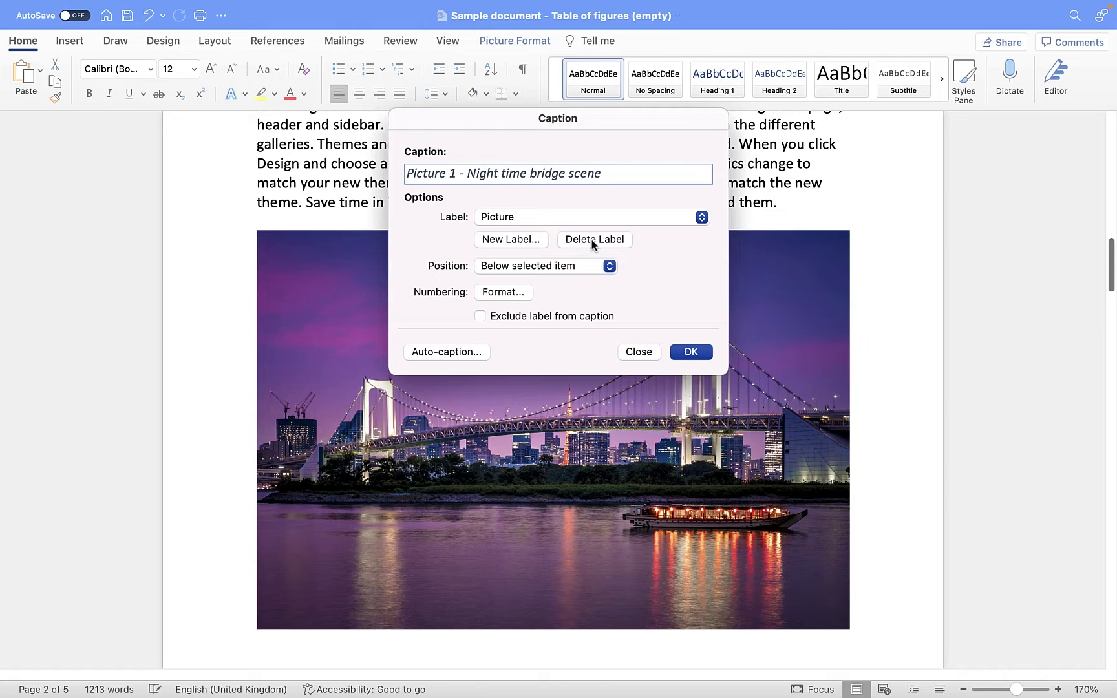
click(592, 241)
click(528, 220)
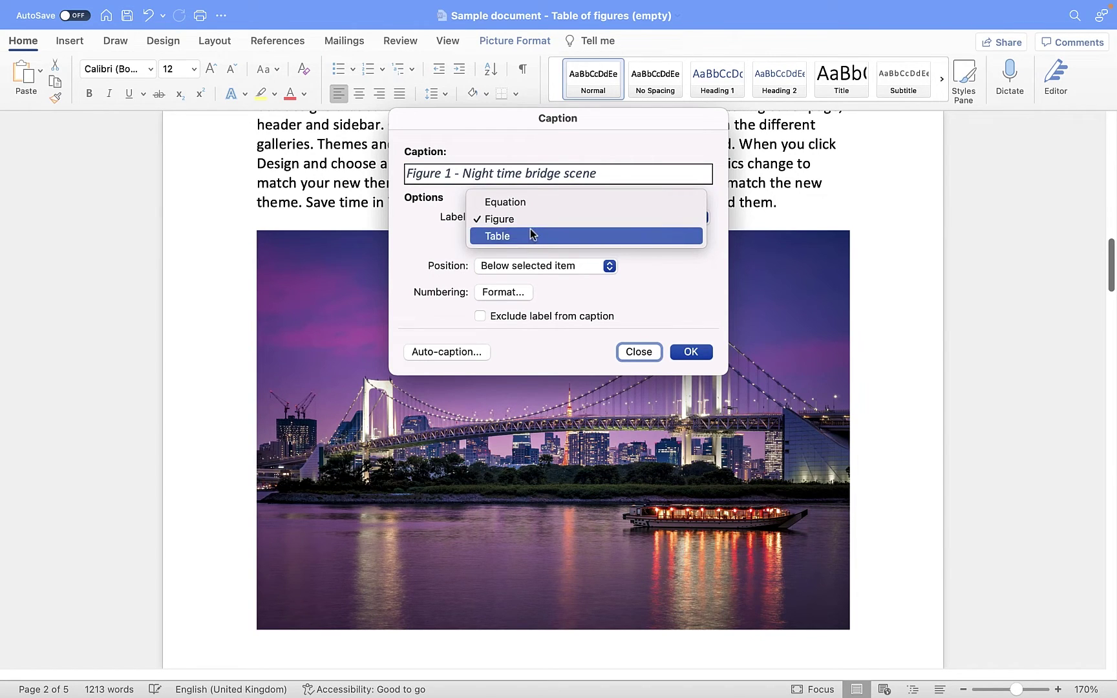
click(546, 220)
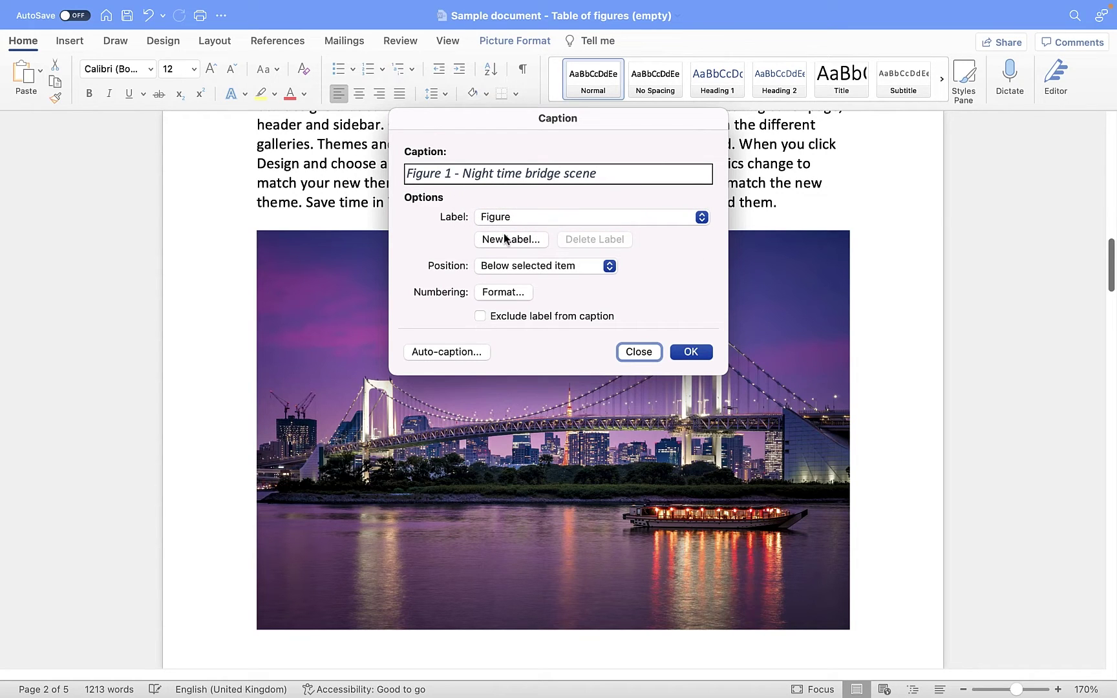
Try placing the caption above the selected item, and return its position to below the selected item.
click(506, 267)
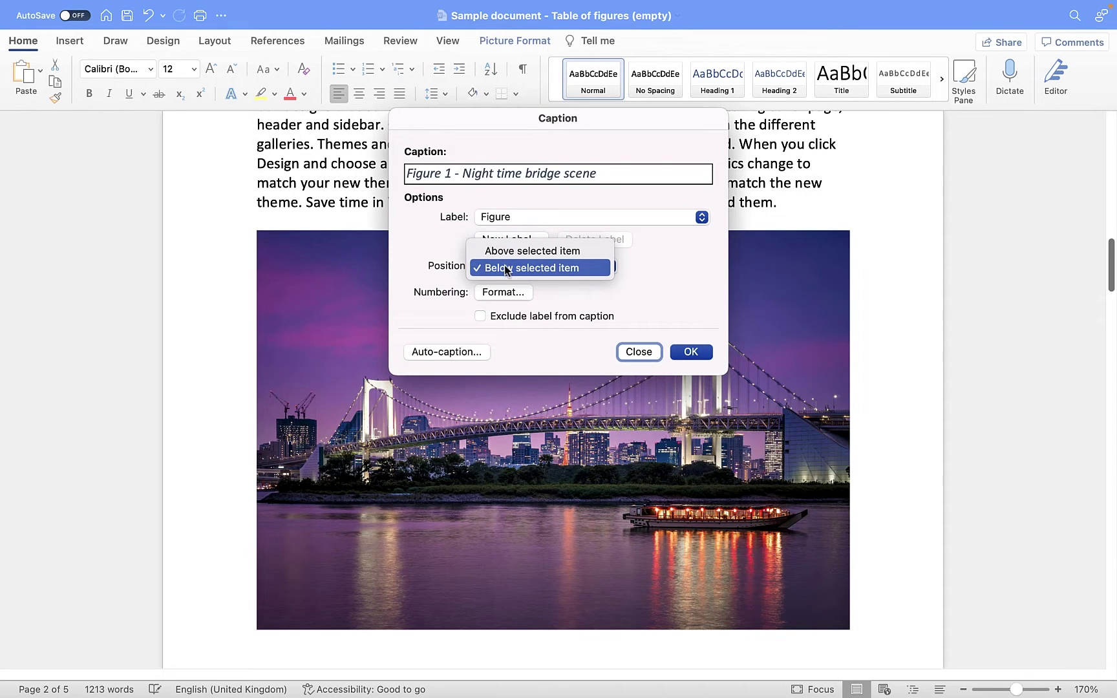
click(507, 252)
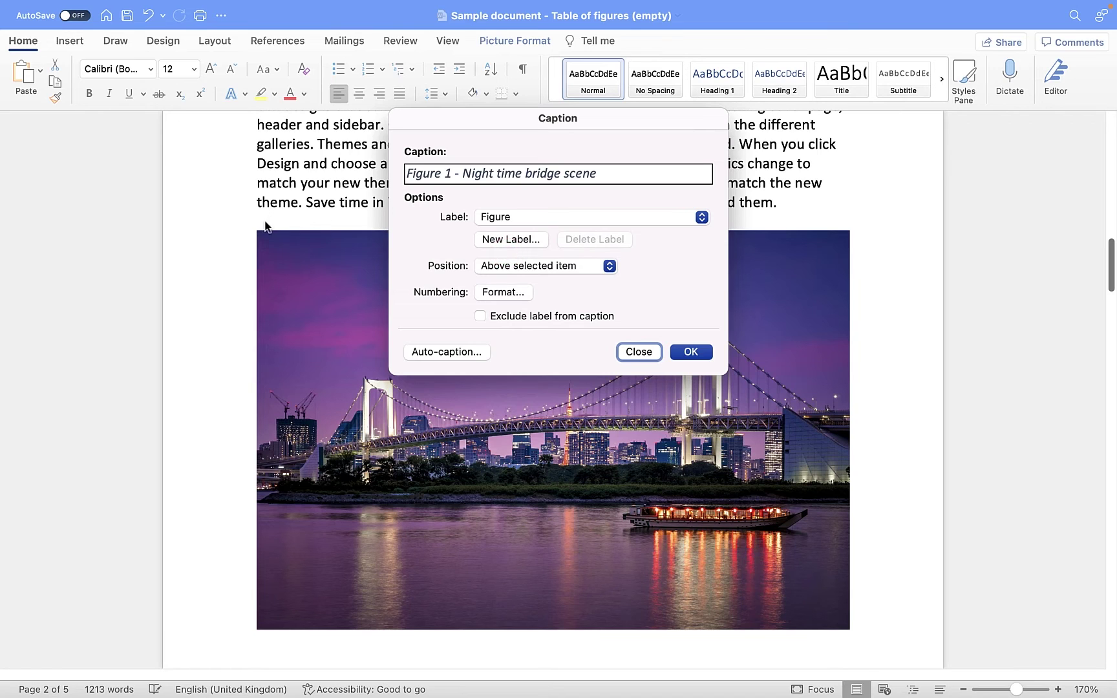
click(536, 267)
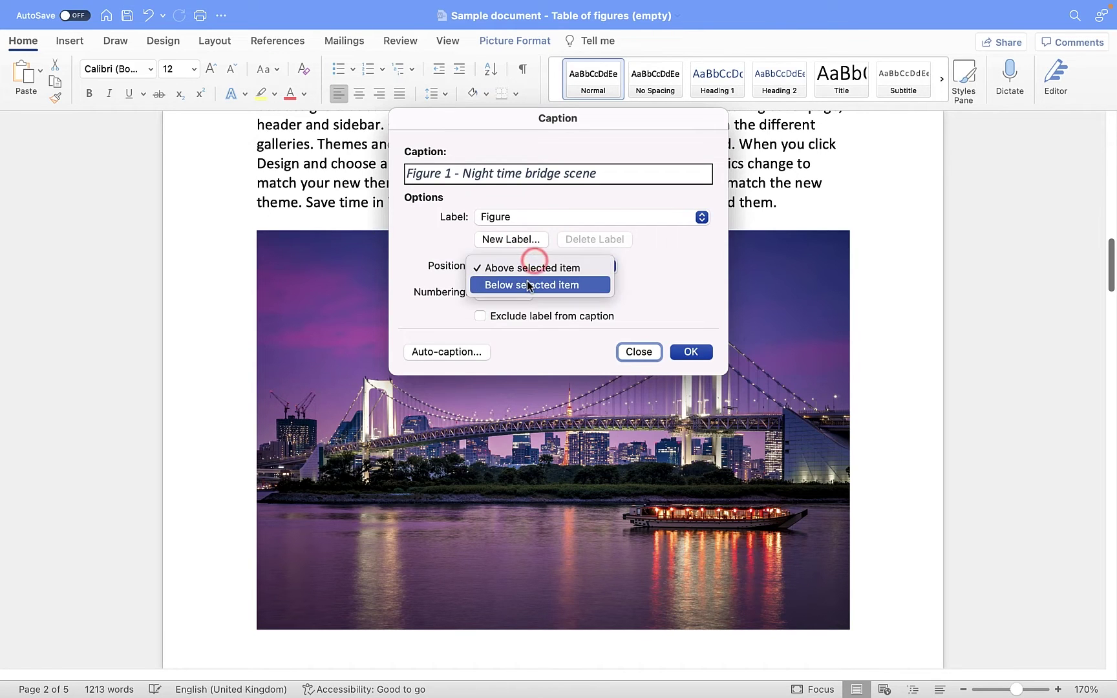
click(527, 280)
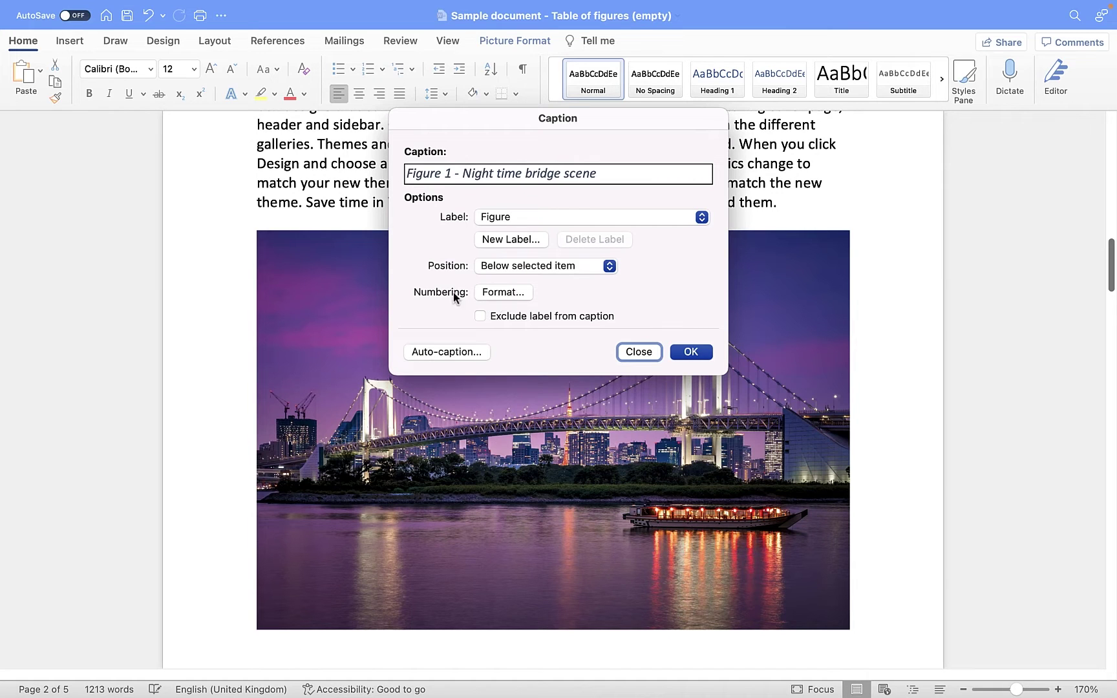
Try the A, B, C, … numbering format for the figure caption.
click(501, 293)
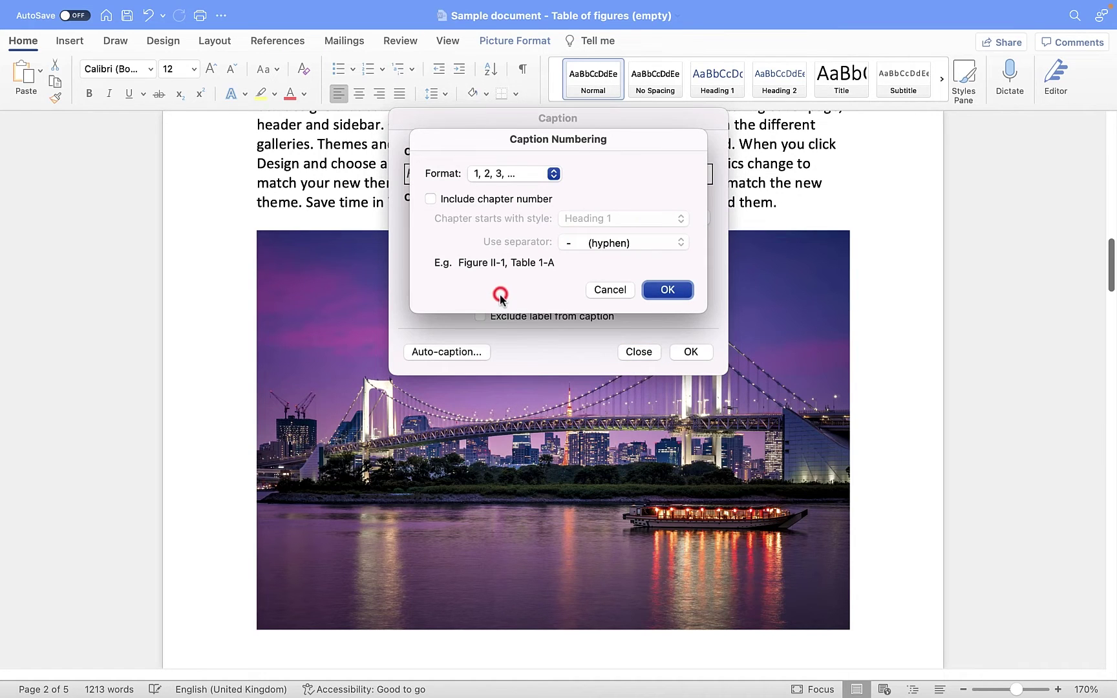
click(502, 175)
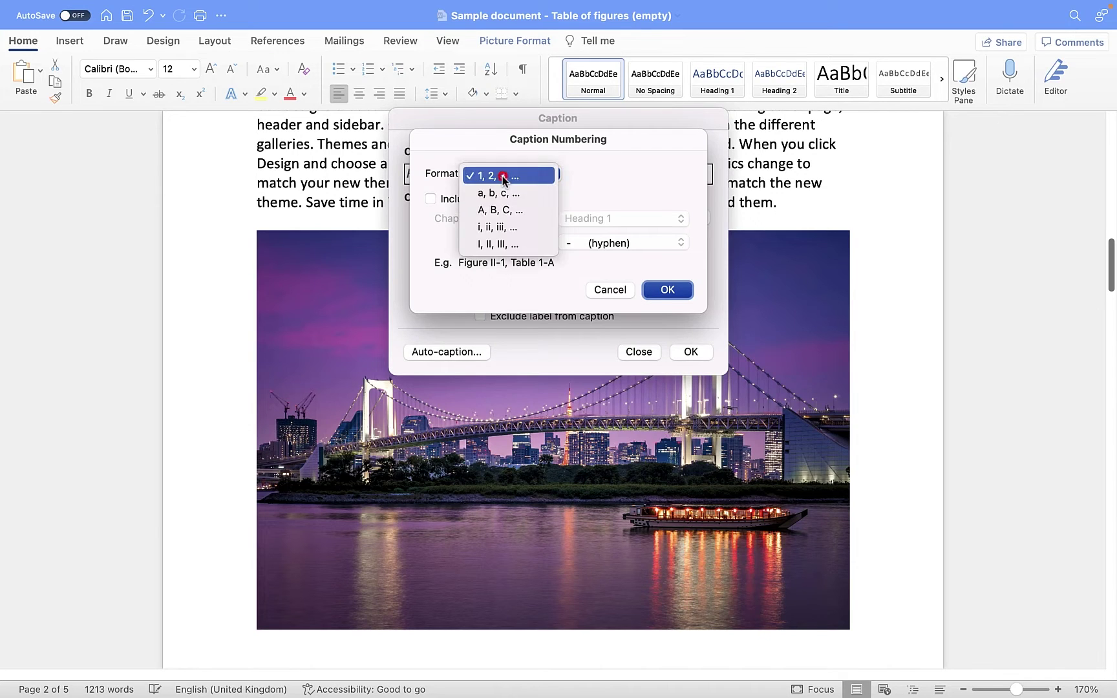
click(503, 210)
click(660, 291)
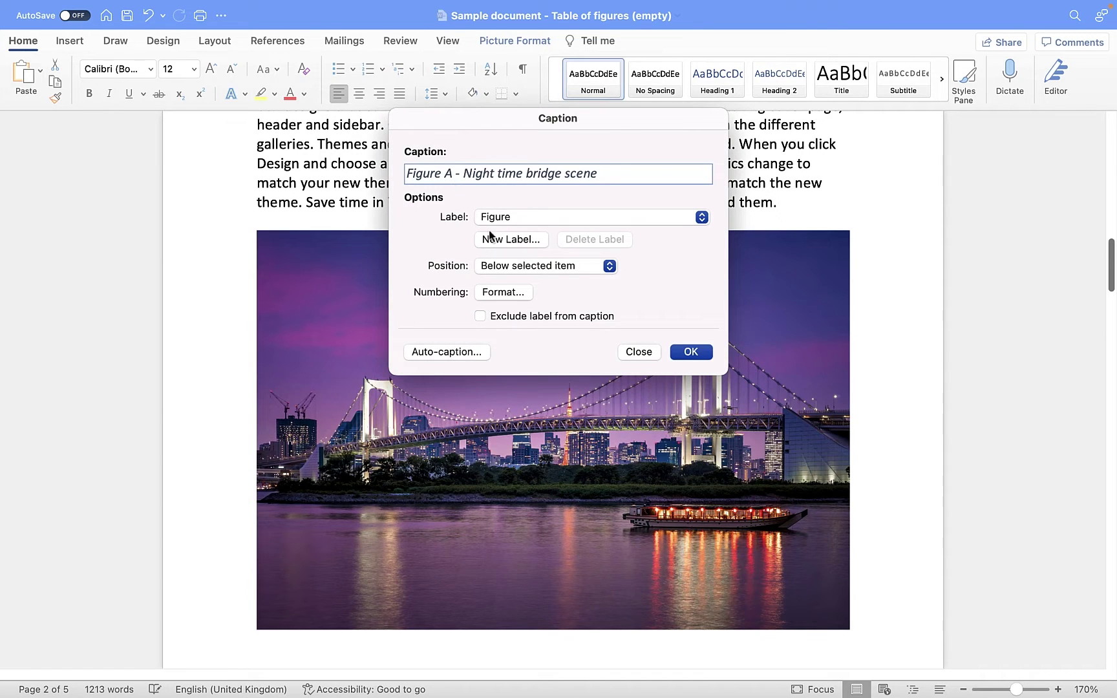
Restore the caption numbering format to 1, 2, 3, ….
click(503, 292)
click(511, 173)
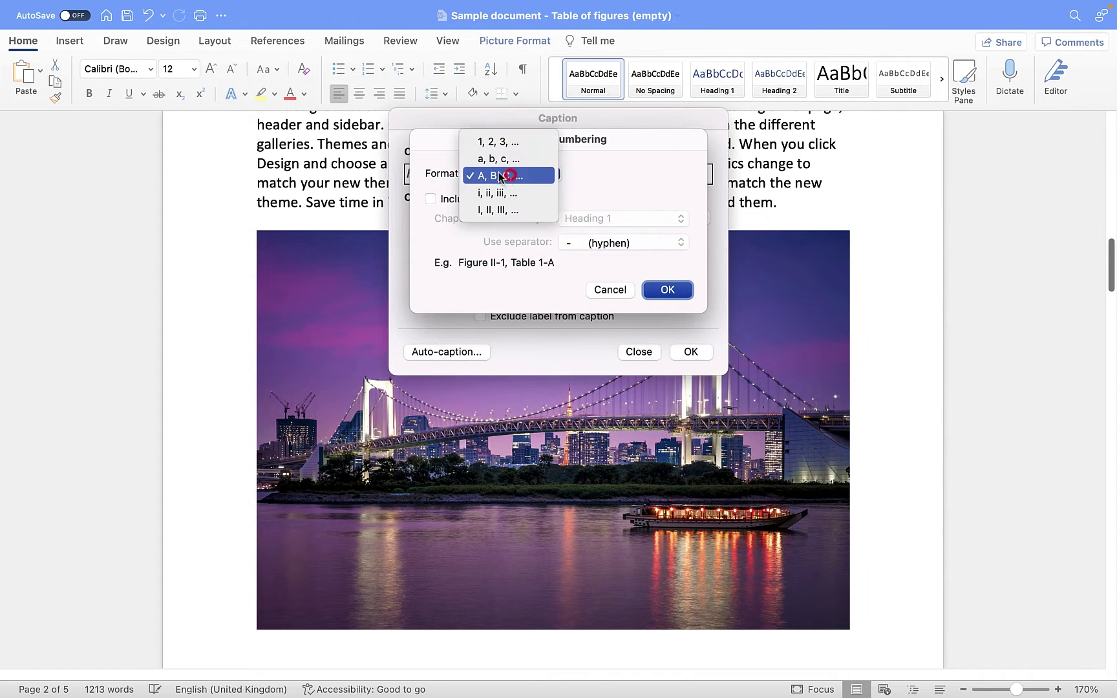
click(499, 141)
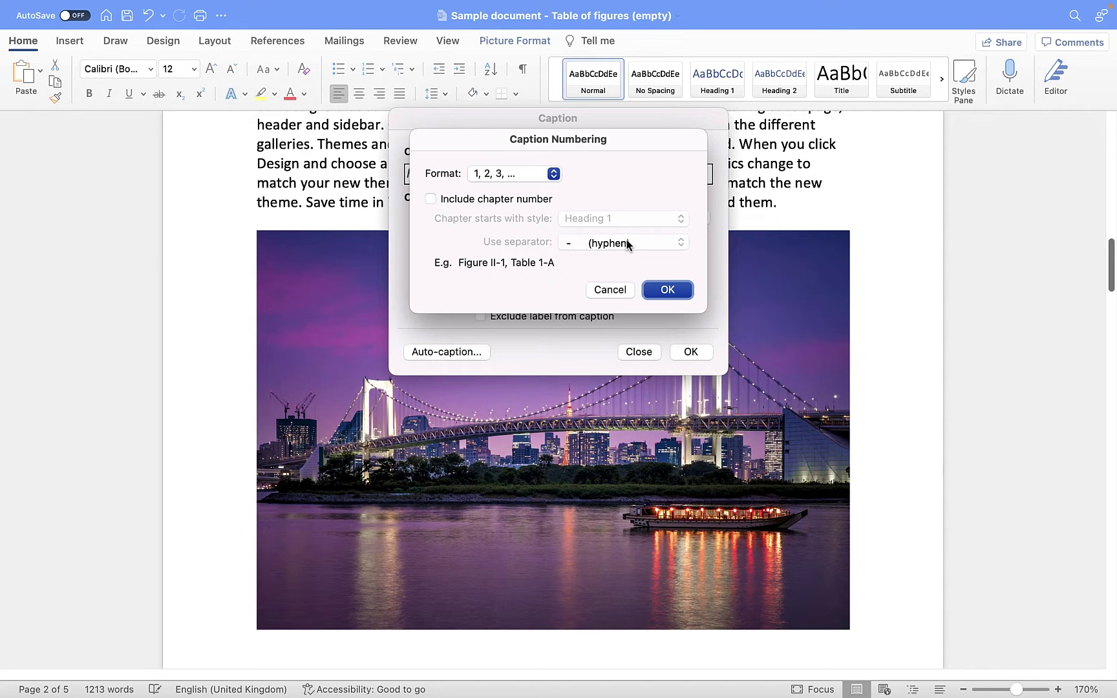
click(665, 286)
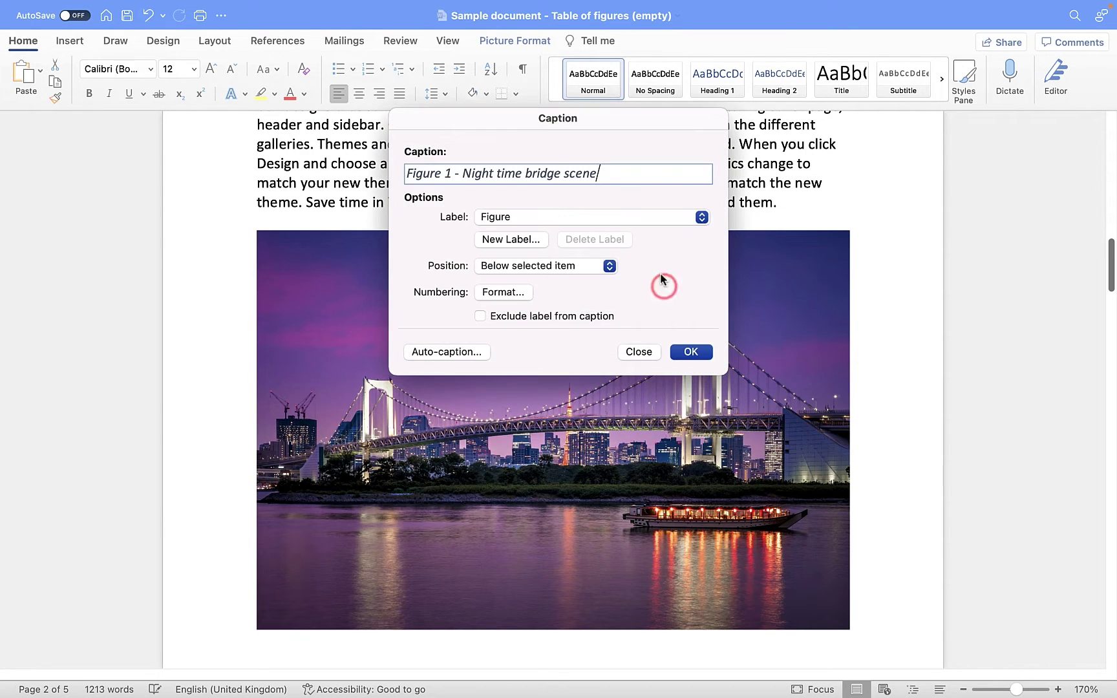
Try excluding the label from the caption and using the Table label, and restore the included Figure label.
click(503, 316)
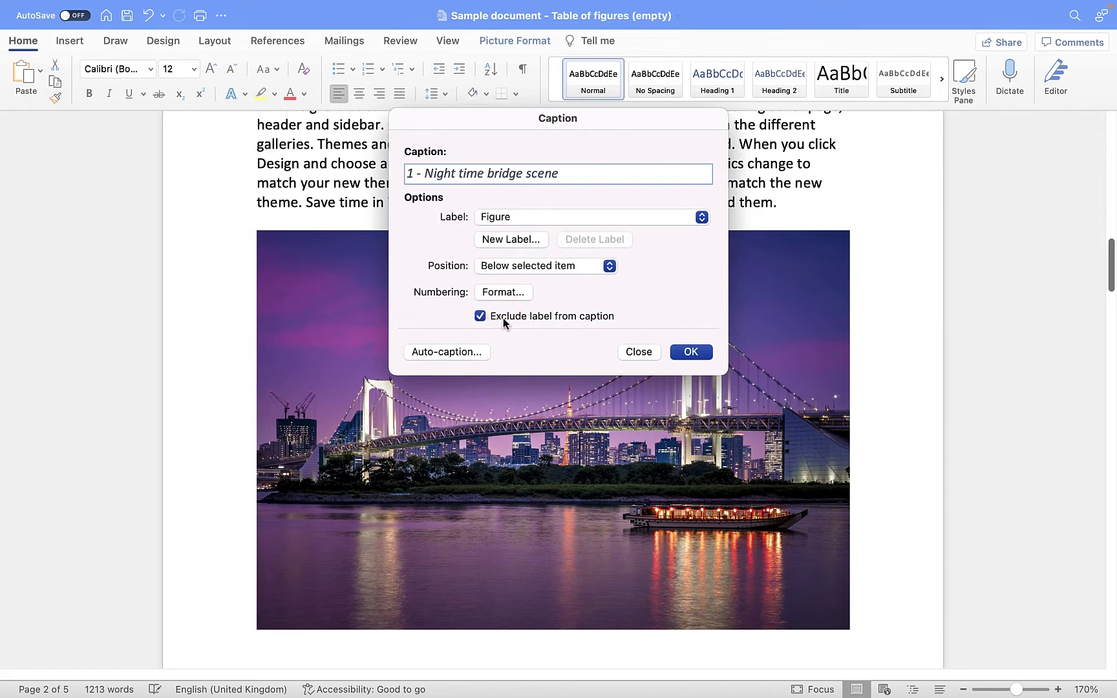
click(501, 316)
click(534, 219)
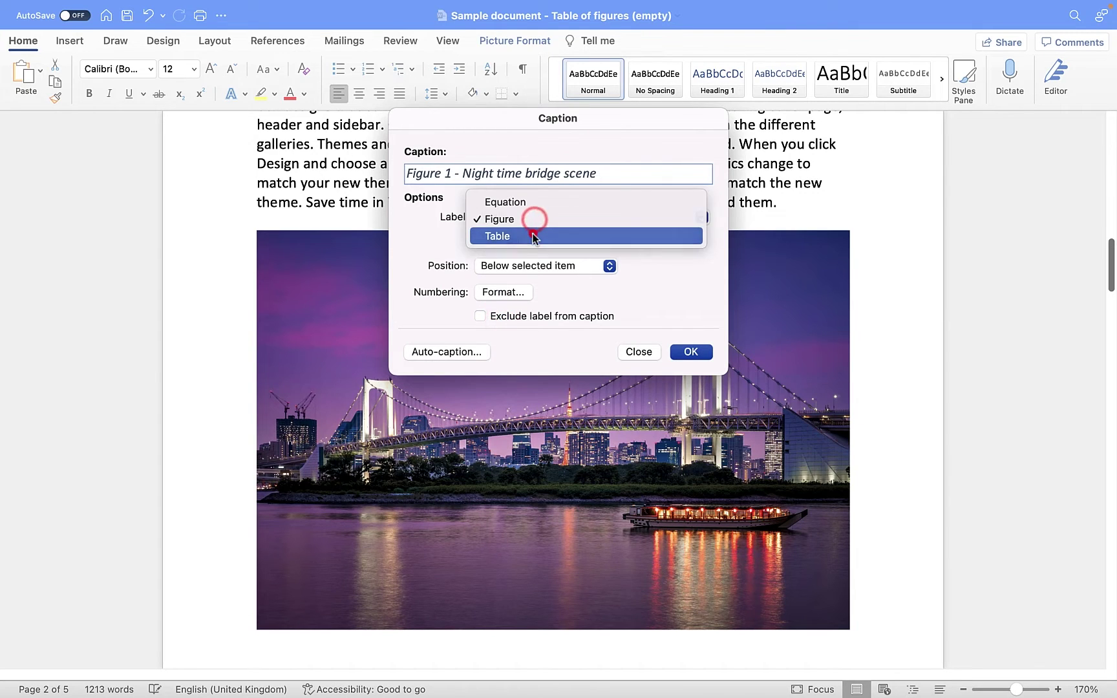
click(535, 237)
click(485, 316)
click(491, 316)
click(512, 217)
click(515, 204)
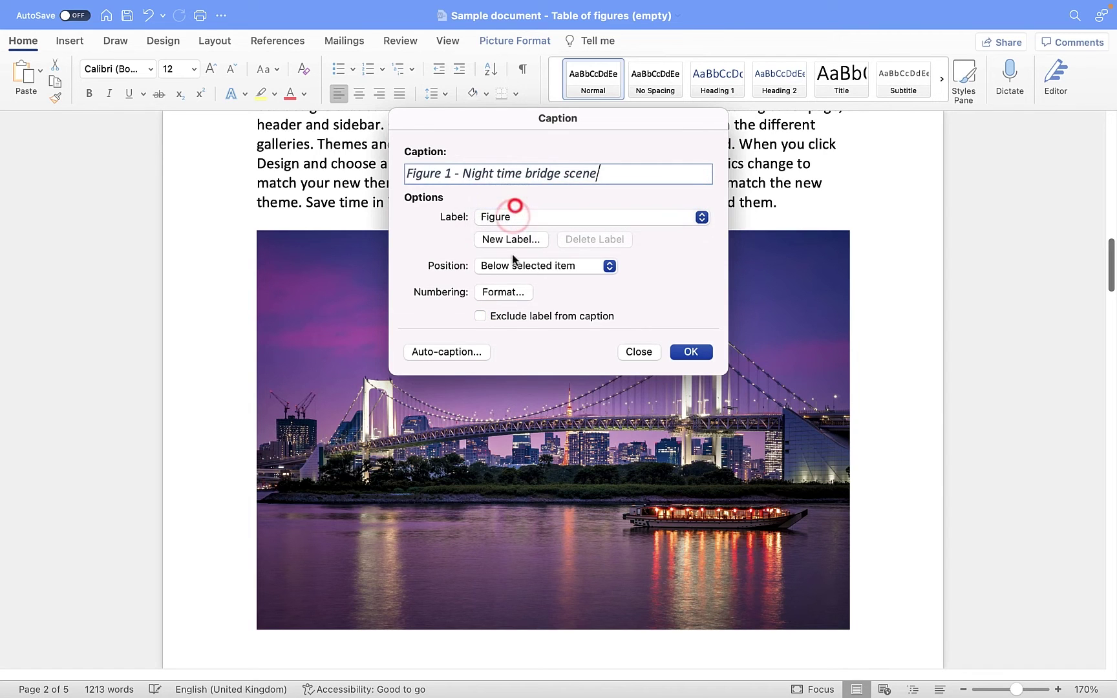
Insert the caption "Figure 1 - Night time bridge scene" below the night-time bridge picture.
click(691, 352)
scroll(714, 508, down, 2)
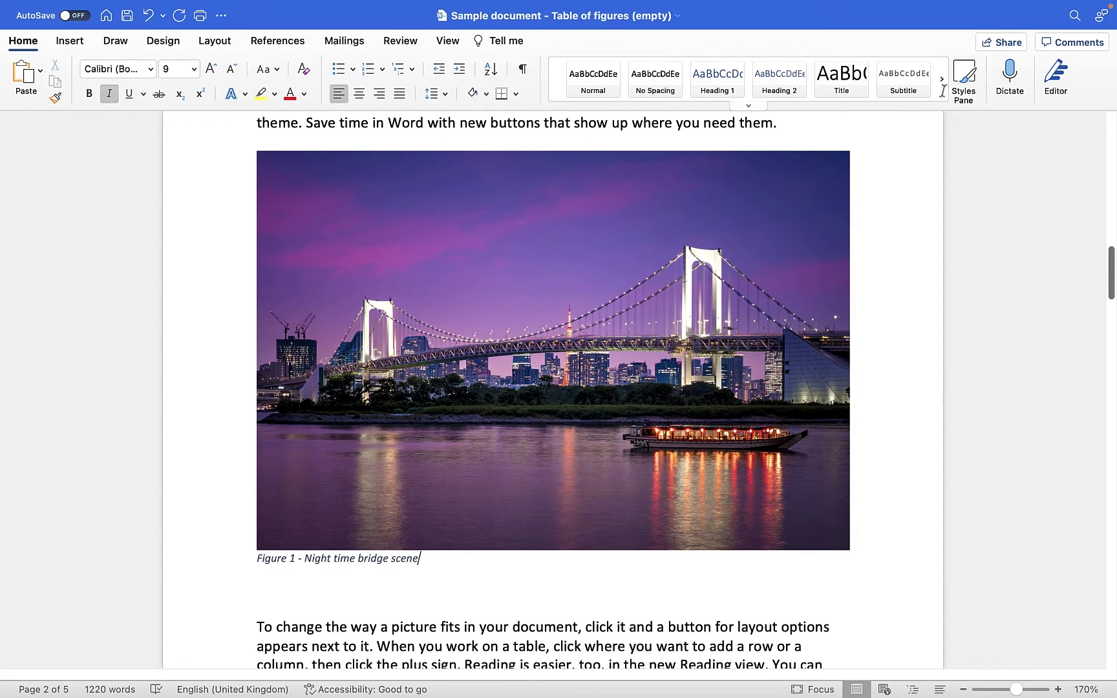
Modify the Caption style of the Figure 1 caption so its font colour is the orange theme colour.
click(399, 557)
click(941, 78)
click(940, 78)
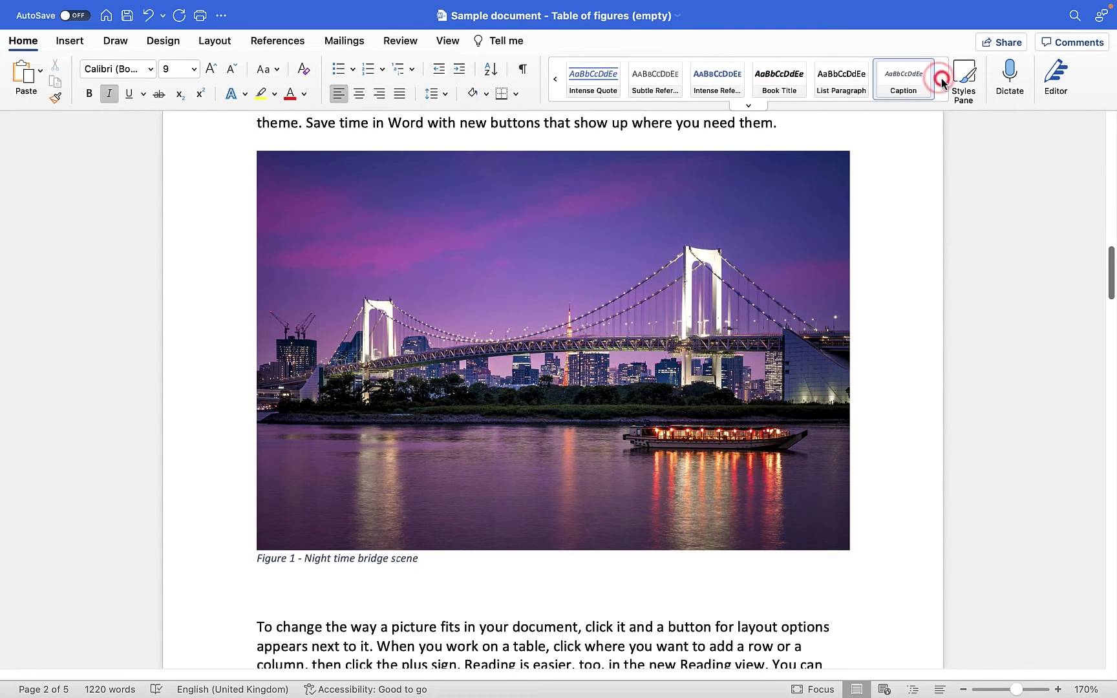
right_click(904, 92)
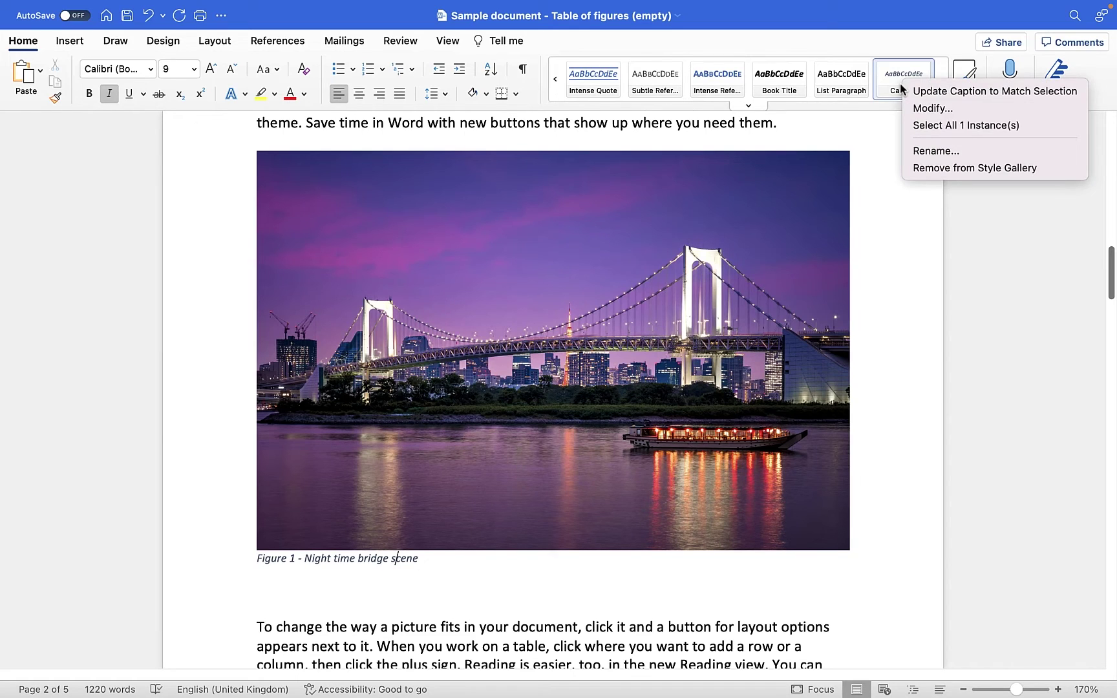
click(943, 108)
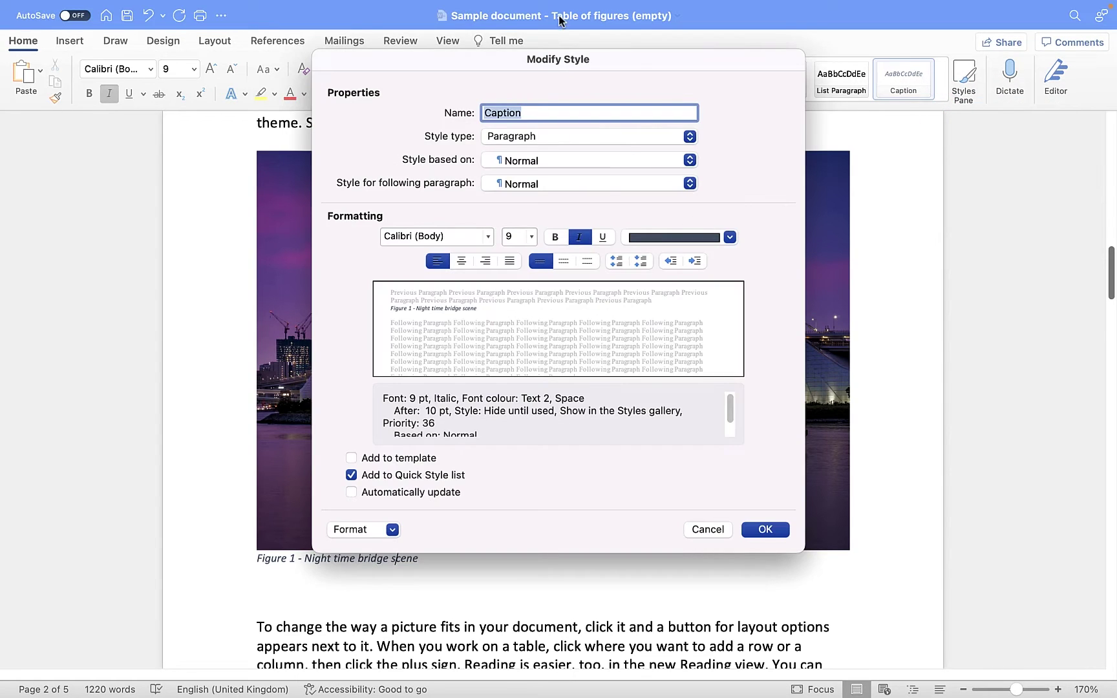
click(729, 238)
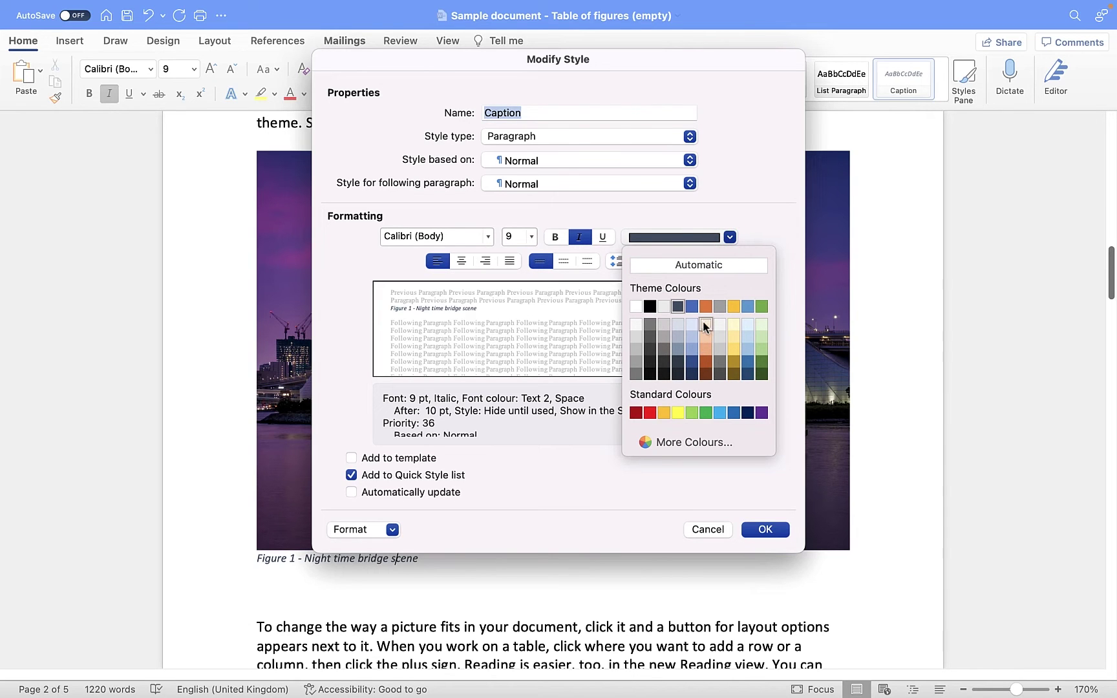
click(706, 307)
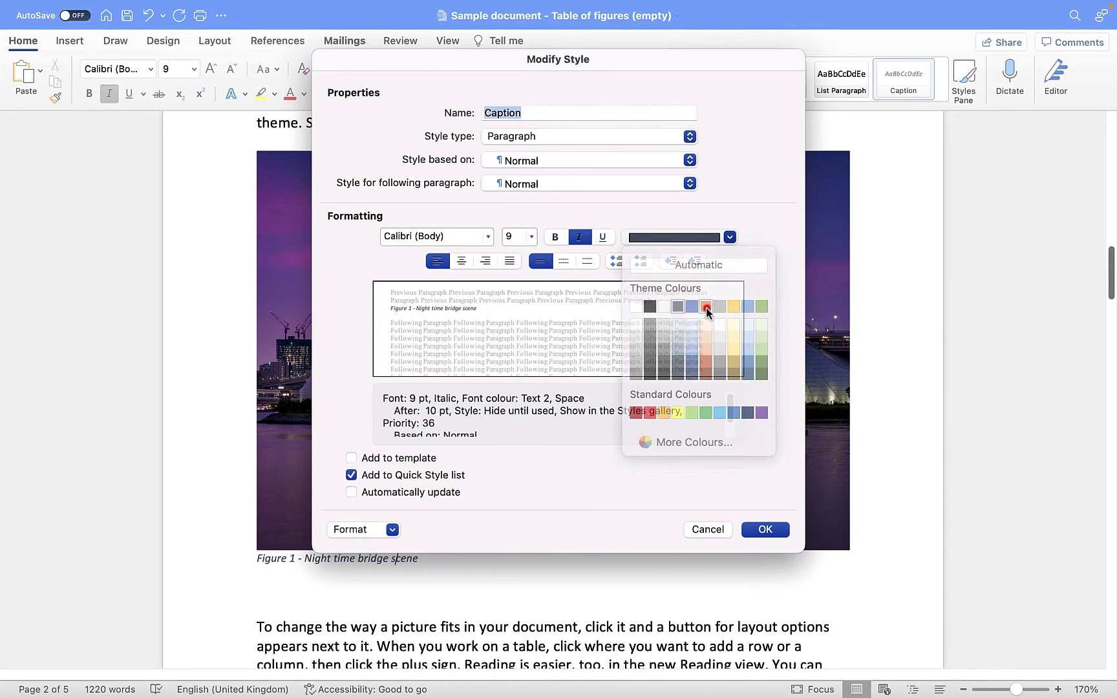
click(765, 530)
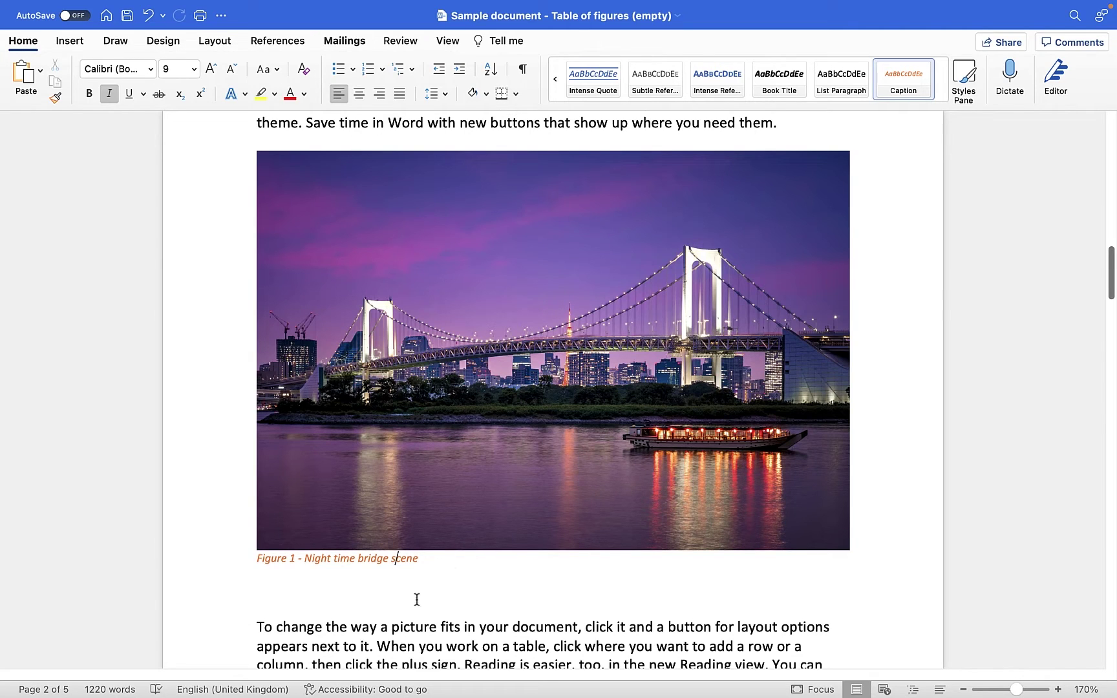
click(446, 558)
drag(447, 557, 269, 557)
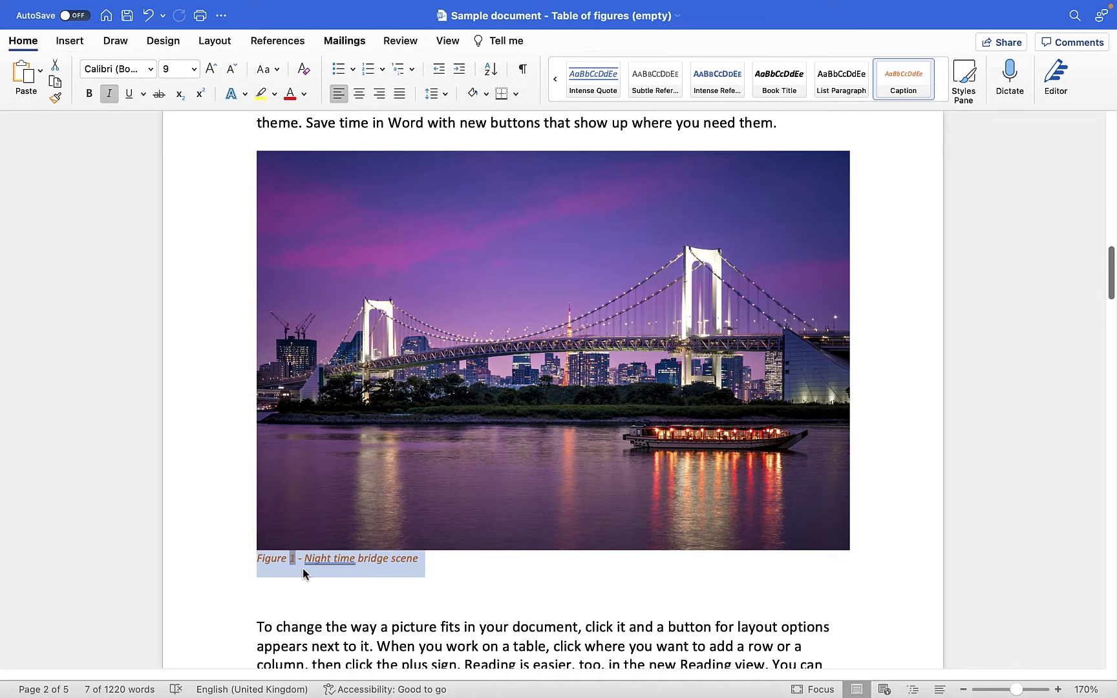
click(427, 562)
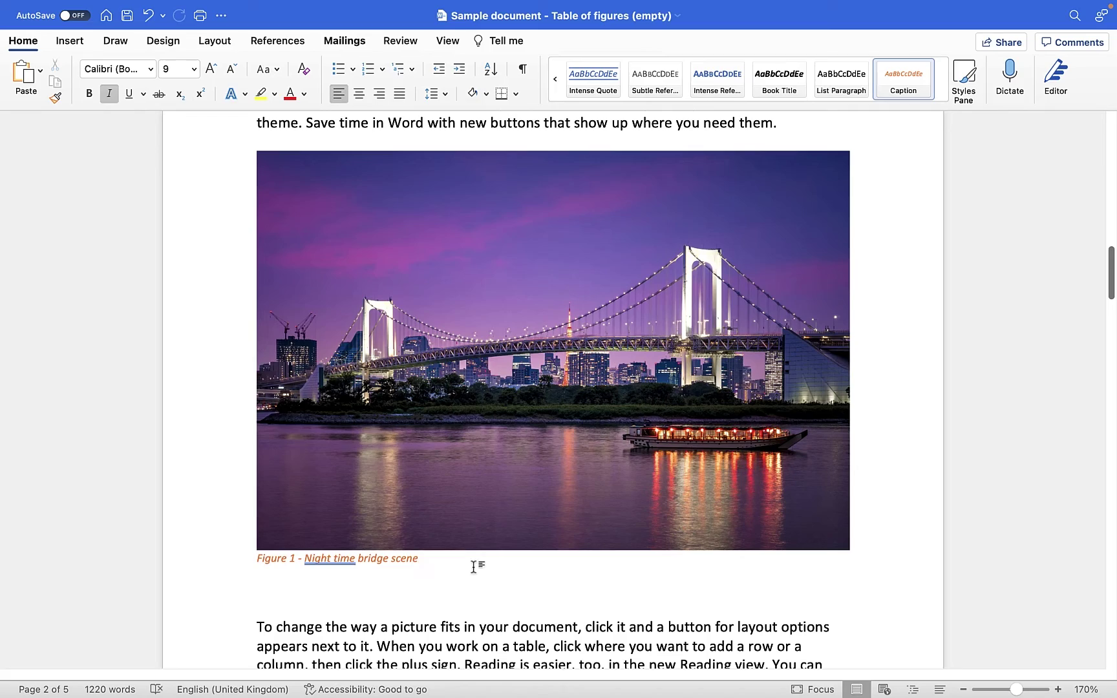
Insert the caption "Figure 2 - B&W bridge" below the black-and-white railway bridge picture on page 3.
scroll(472, 566, down, 15)
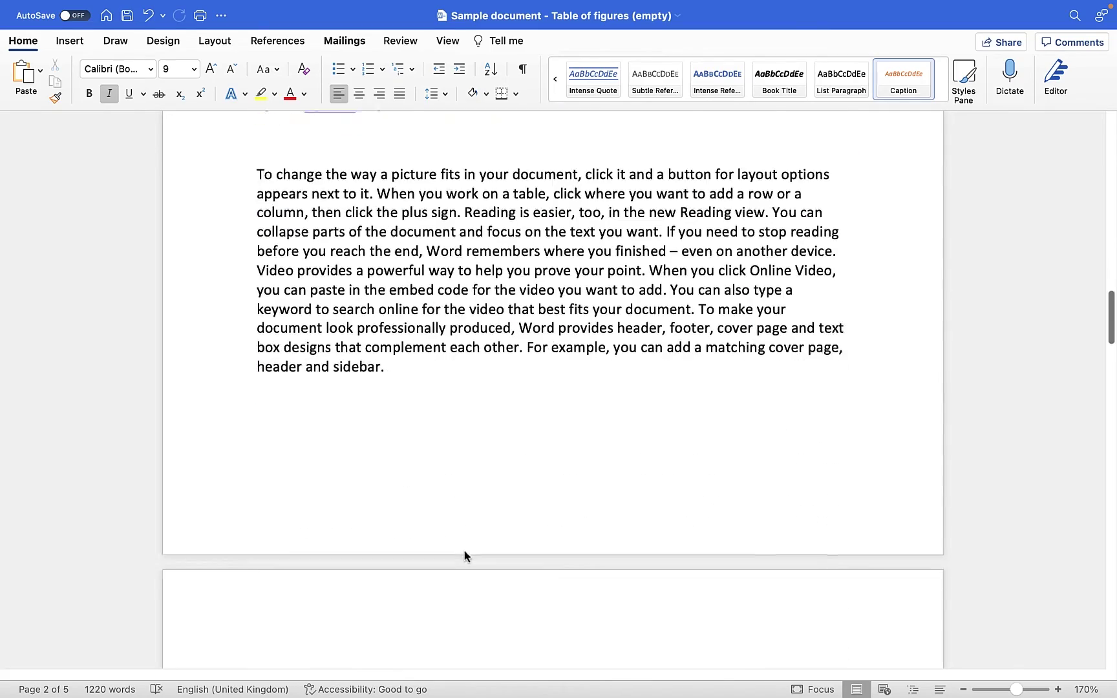
scroll(469, 557, down, 15)
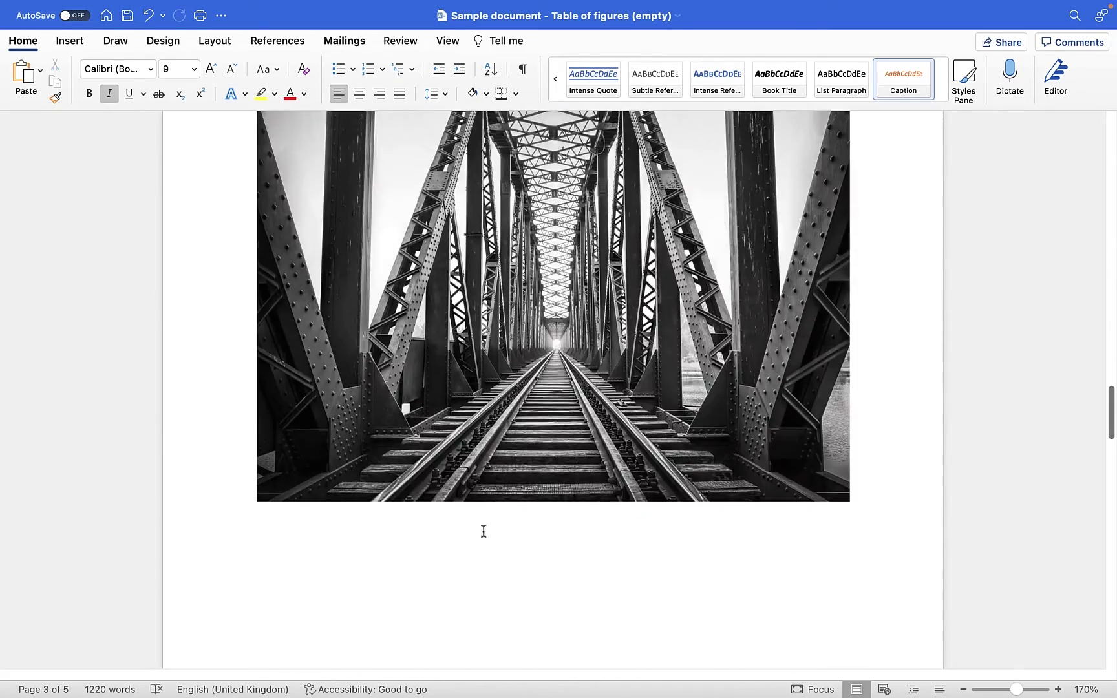
right_click(559, 296)
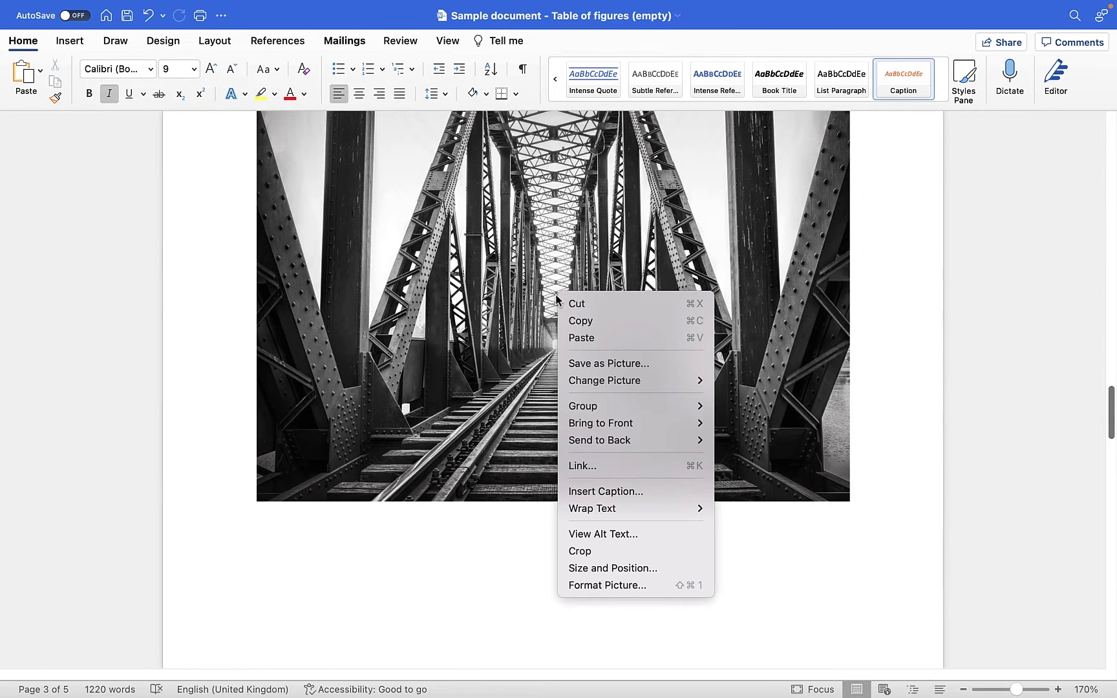
click(614, 491)
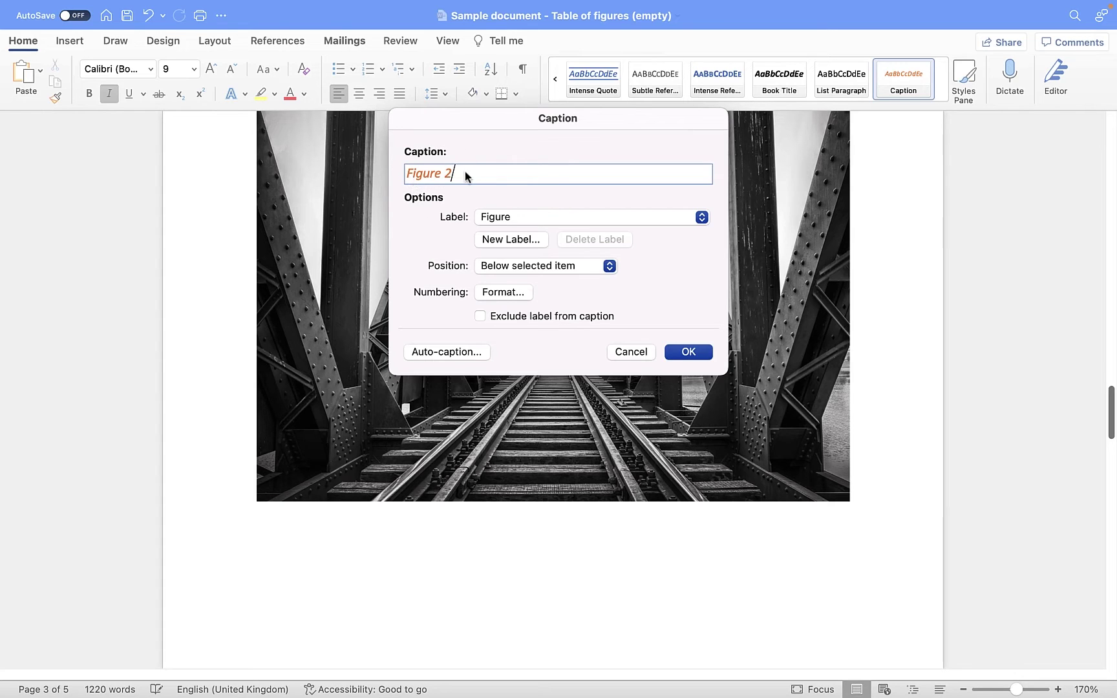
text(- )
text(B%^)
key(BackSpace)
key(BackSpace)
text(&W bridge)
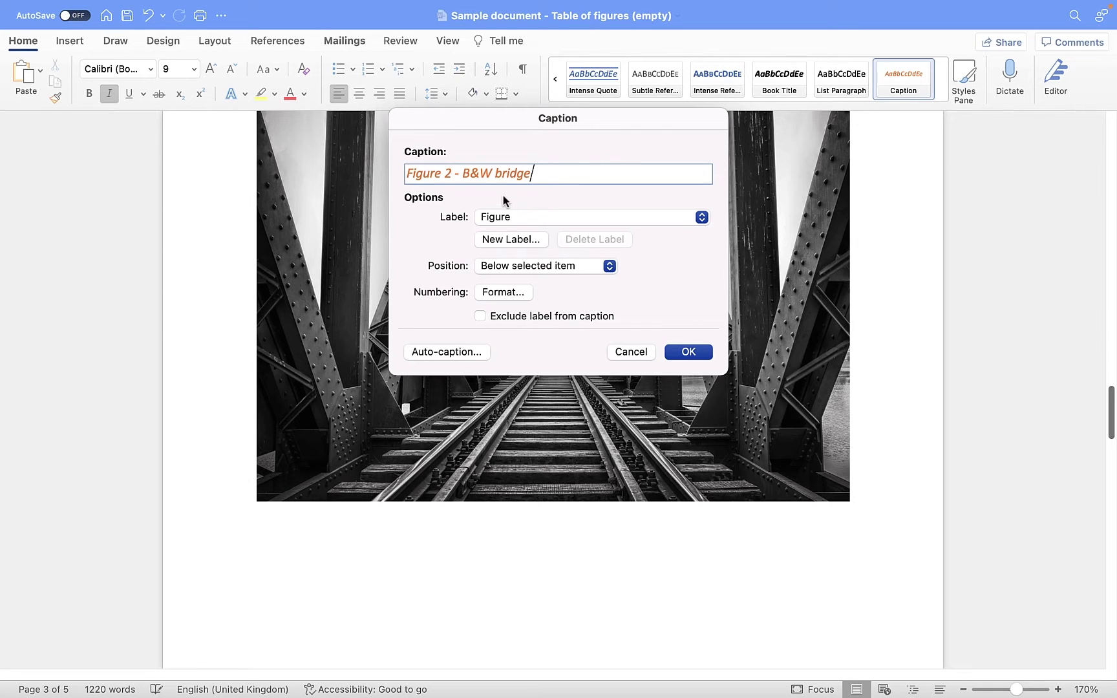
click(689, 352)
Insert the caption "Figure 3 - Looking out to sea" below the picture of the woman on page 4.
scroll(552, 347, down, 3)
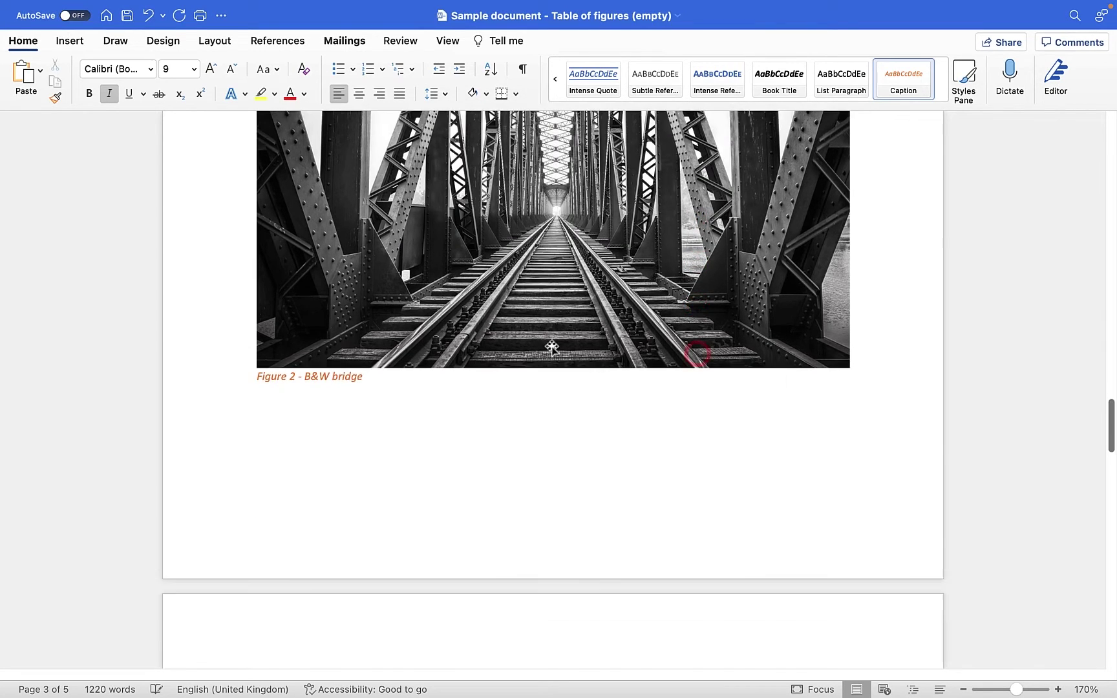
scroll(552, 347, down, 20)
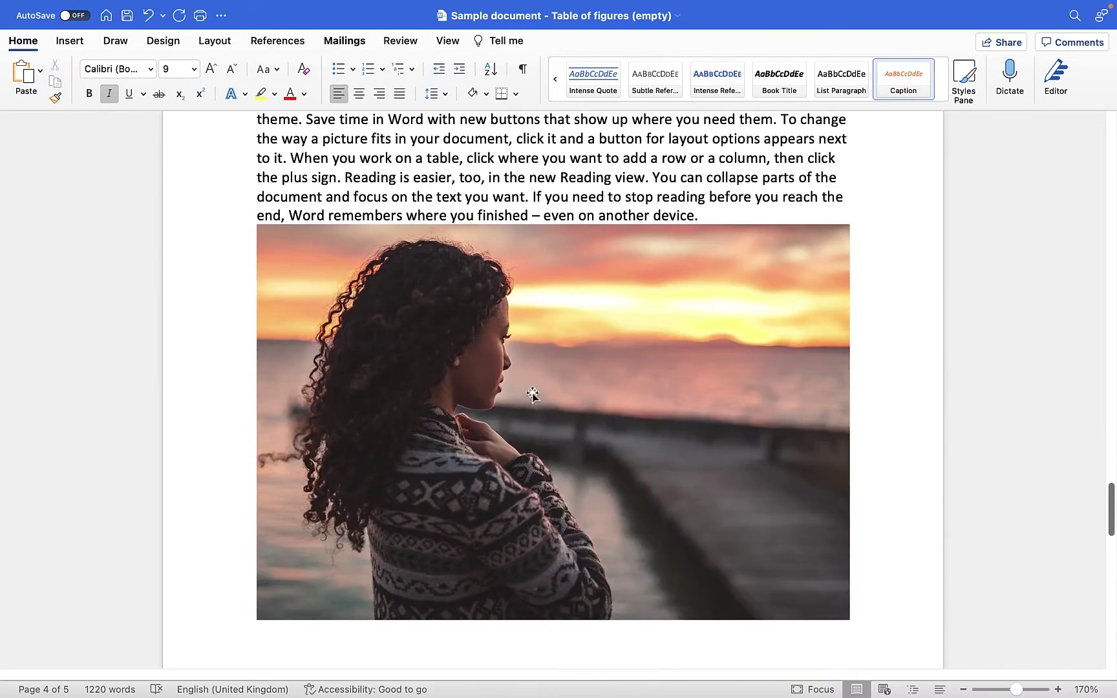
right_click(532, 394)
click(597, 588)
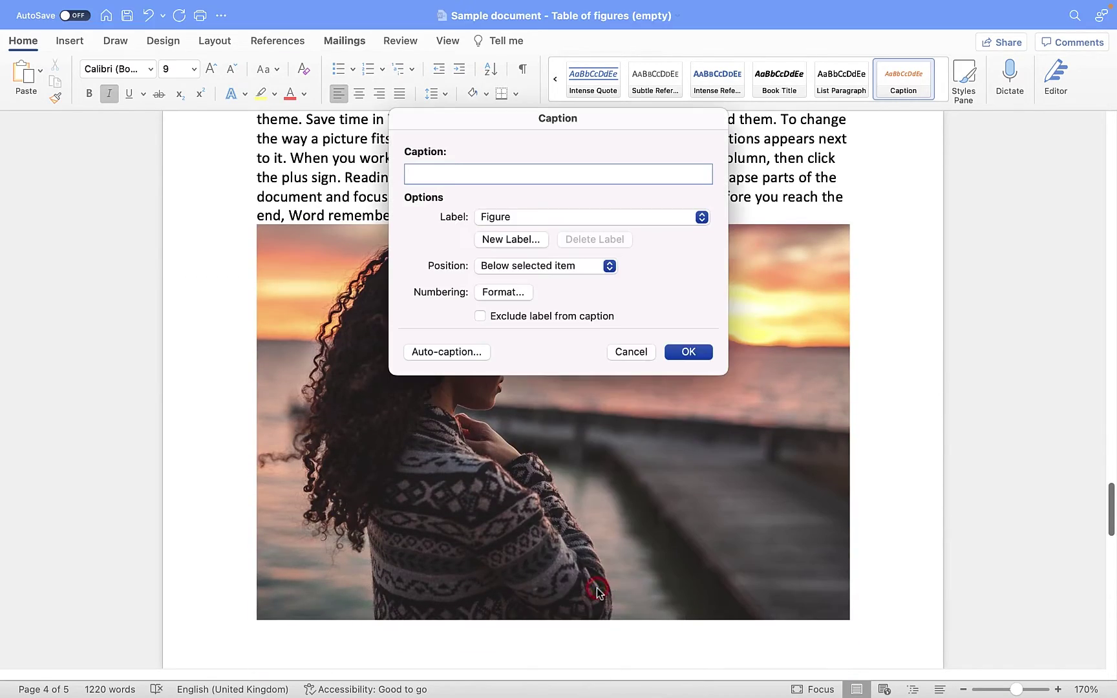
text(- Looking out to sea)
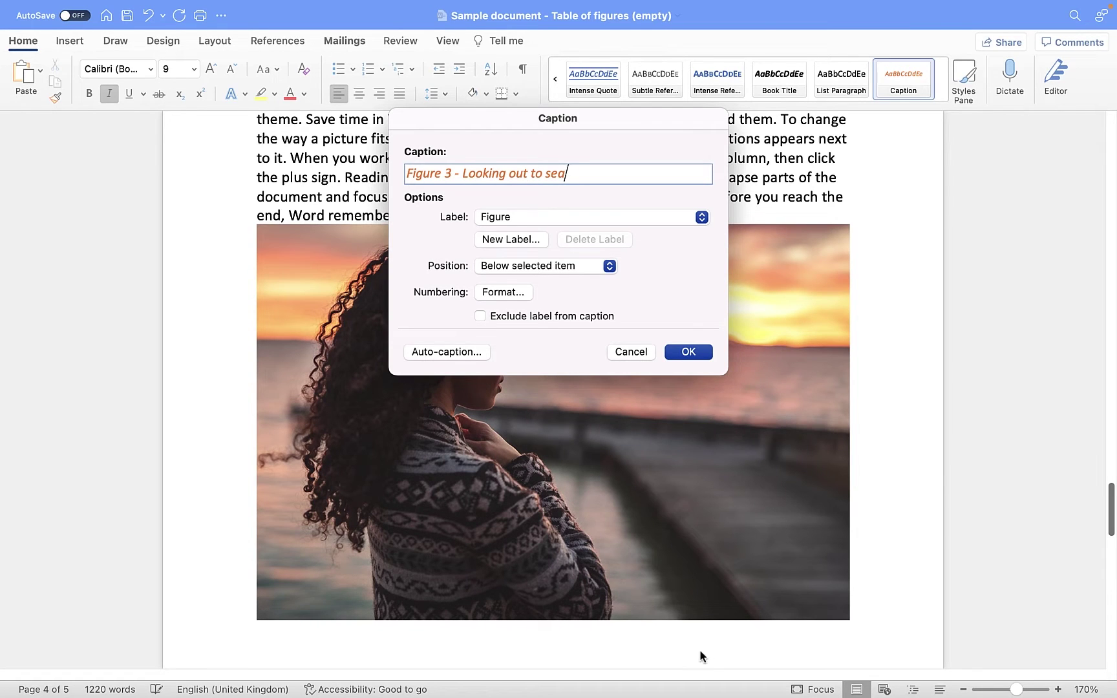
click(700, 349)
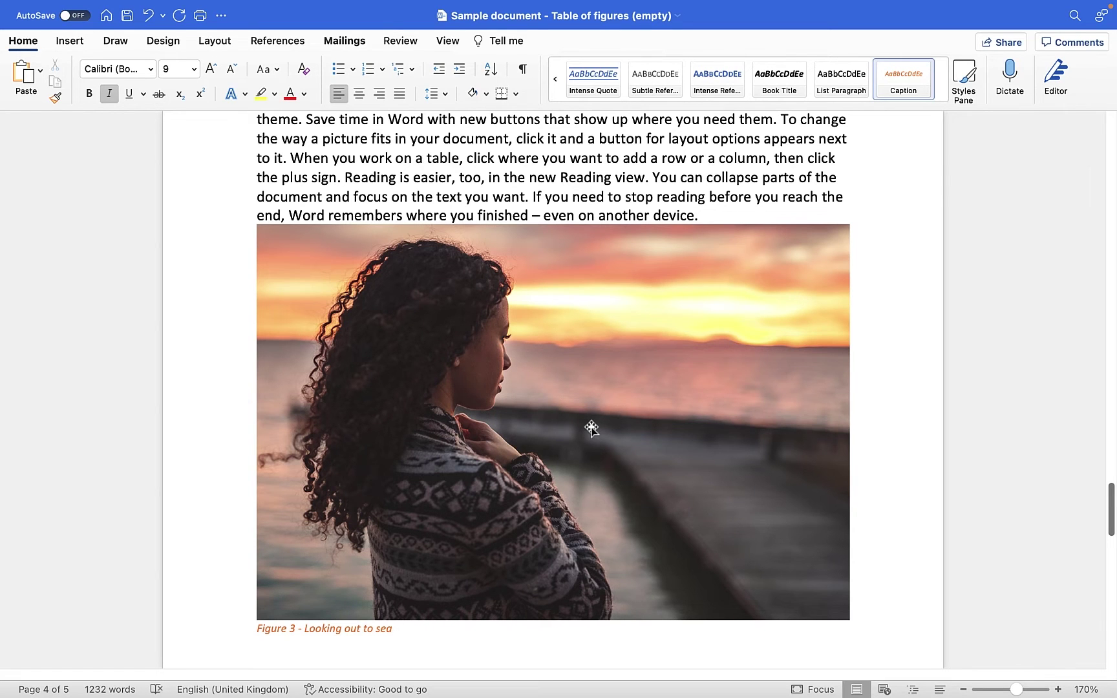
Start a table of figures at the top of the first page, using the Figure caption label.
drag(1112, 504, 1111, 129)
click(304, 214)
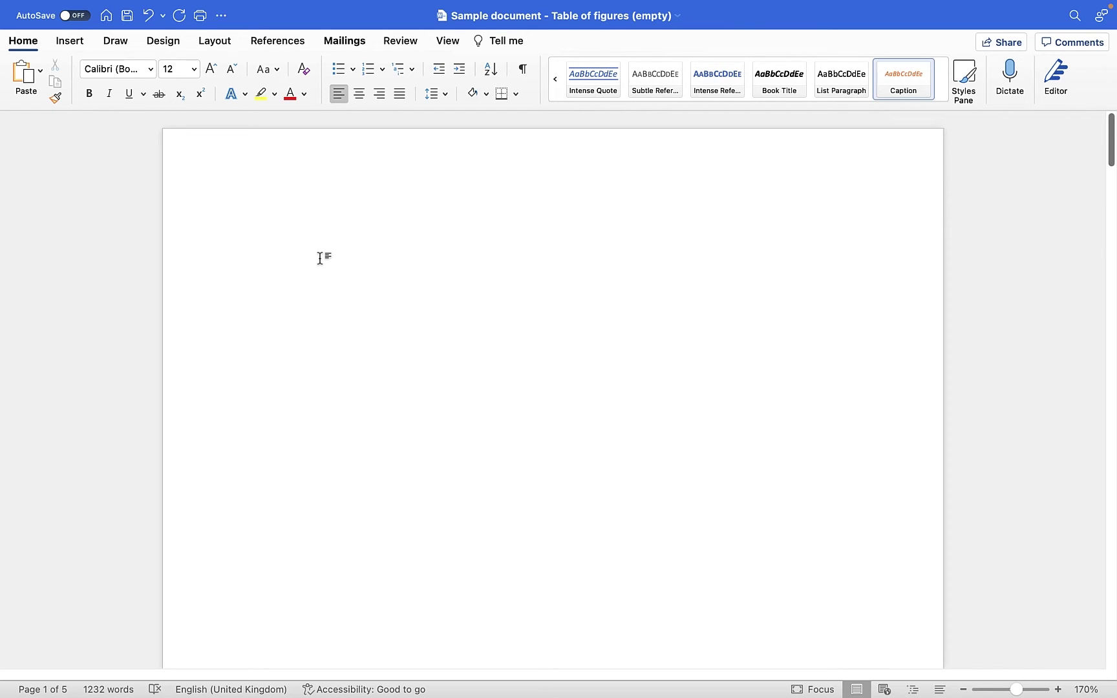
click(278, 41)
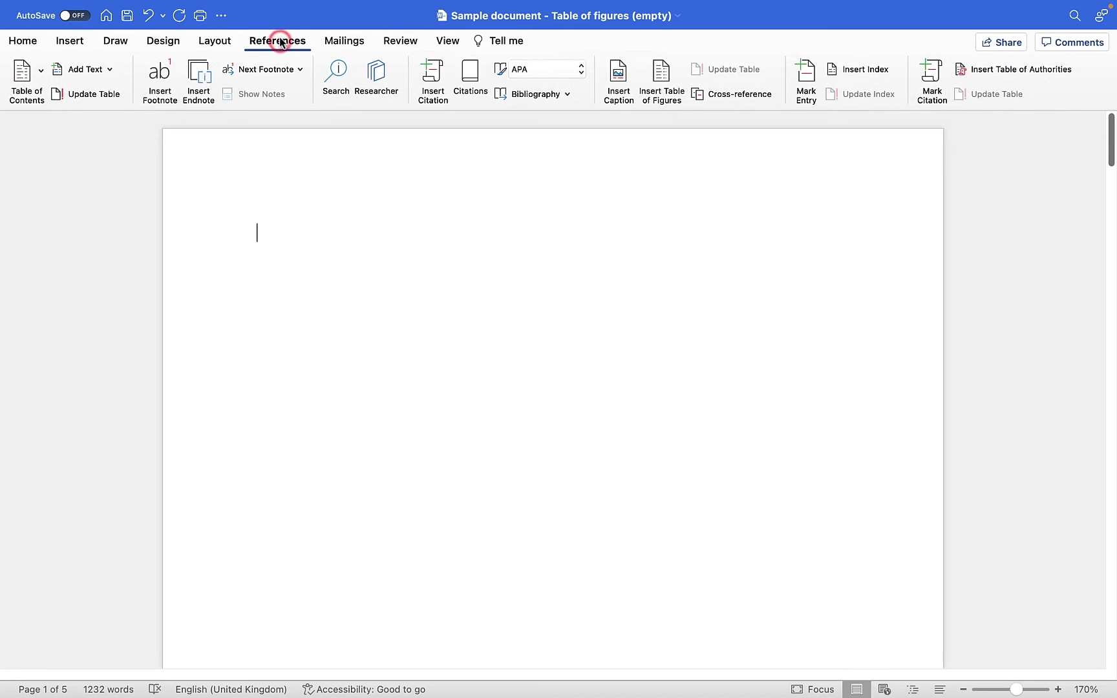
click(659, 74)
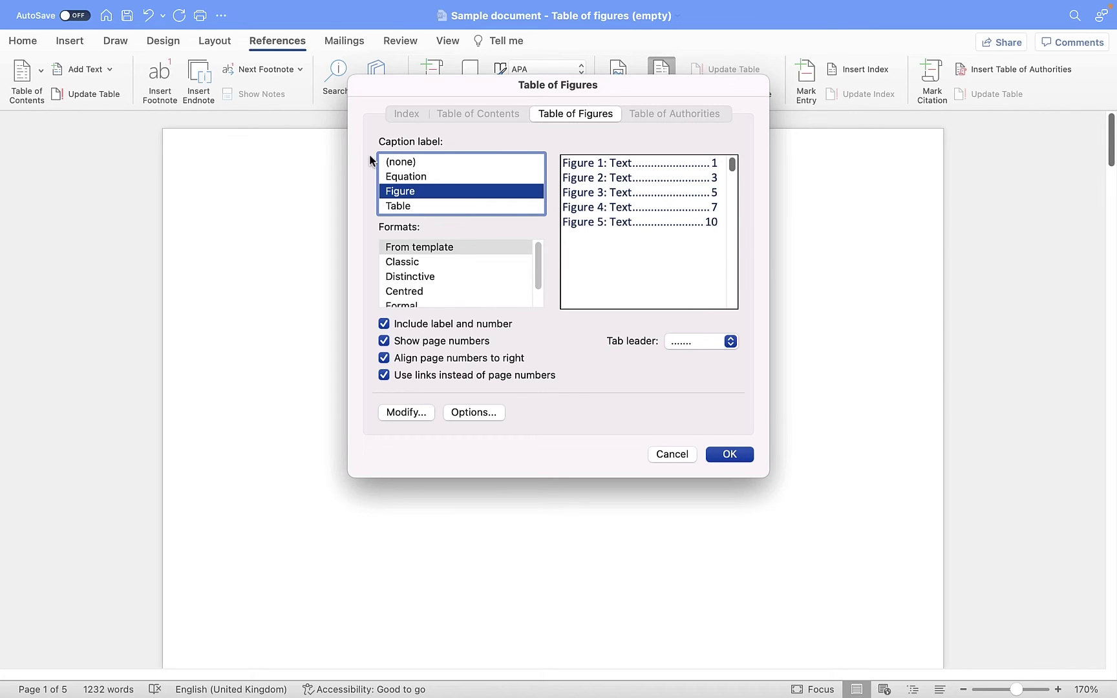
click(421, 179)
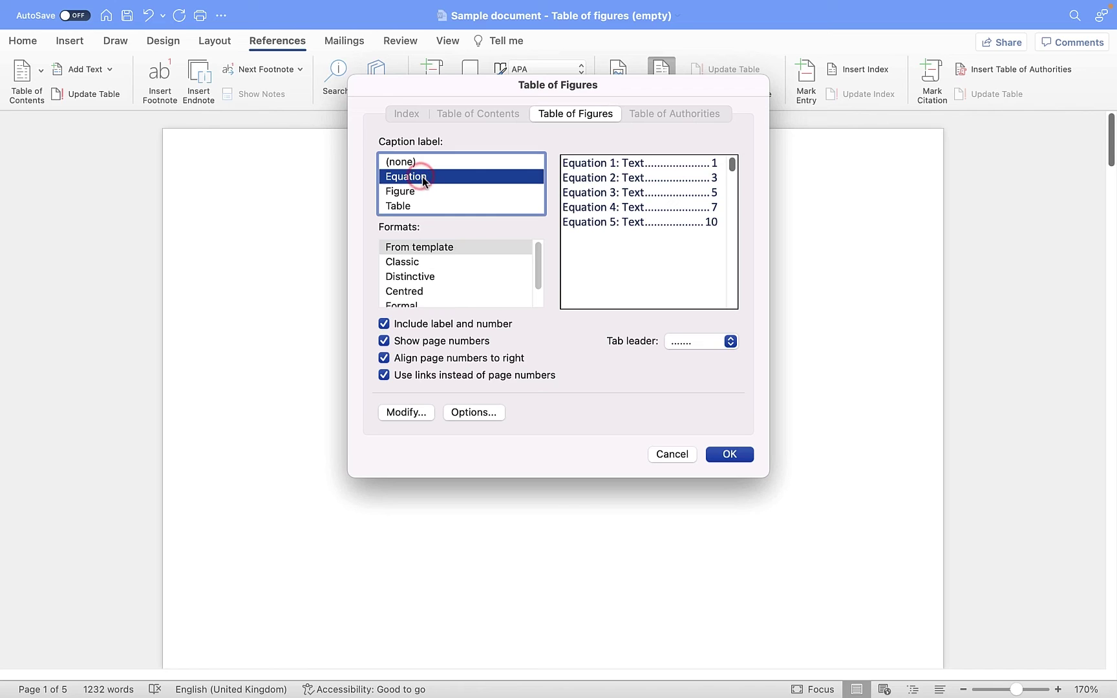
click(425, 193)
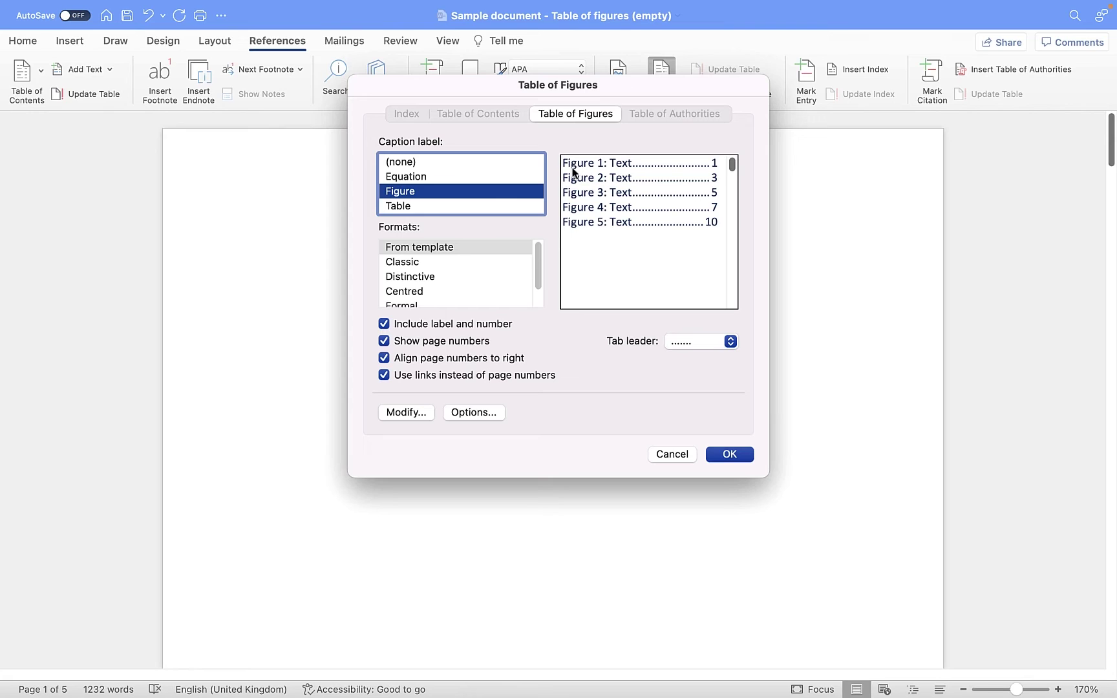
Preview the Classic, Distinctive and Simple formats for the table of figures and return to the From template format.
click(433, 265)
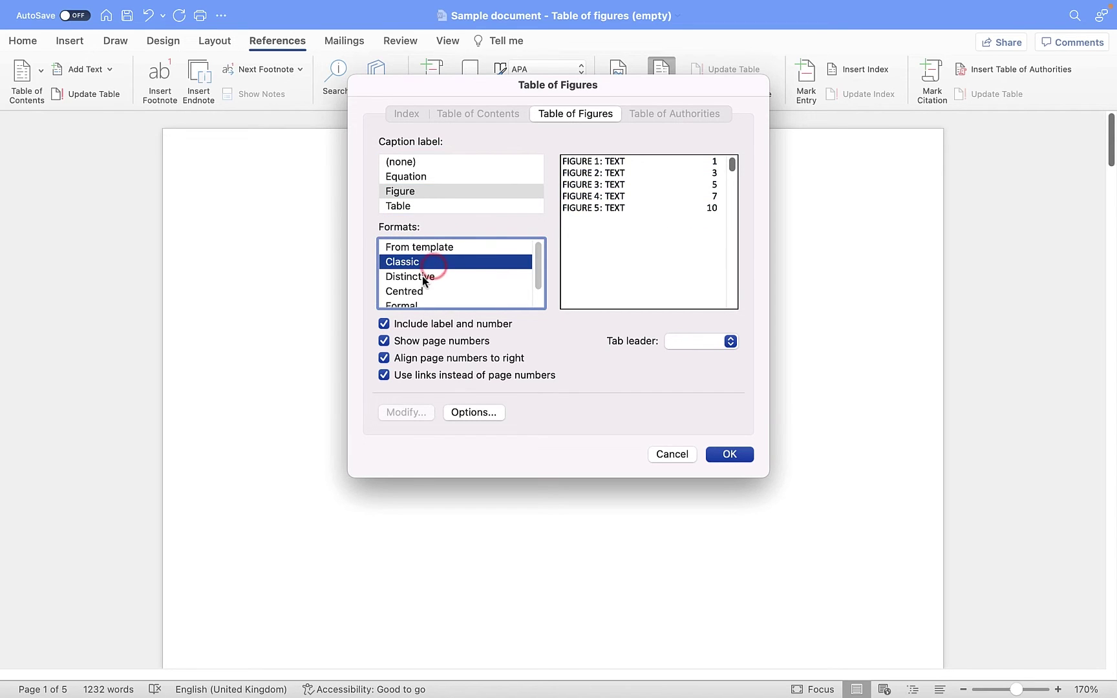
click(422, 276)
scroll(422, 289, down, 1)
click(408, 300)
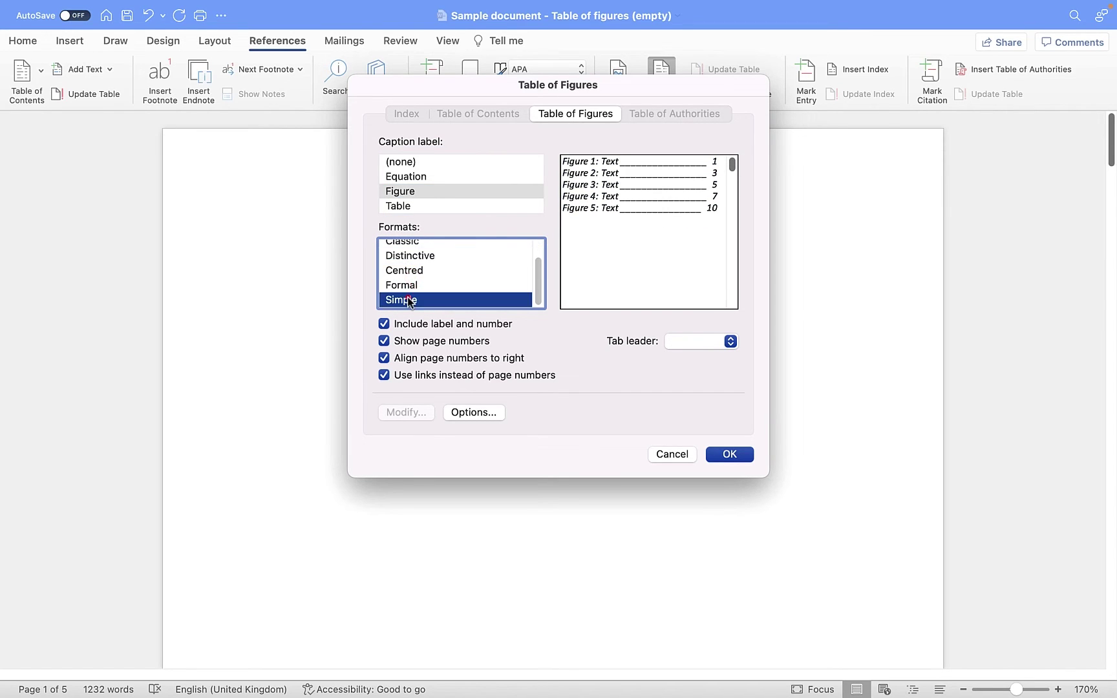
scroll(424, 288, up, 2)
click(427, 250)
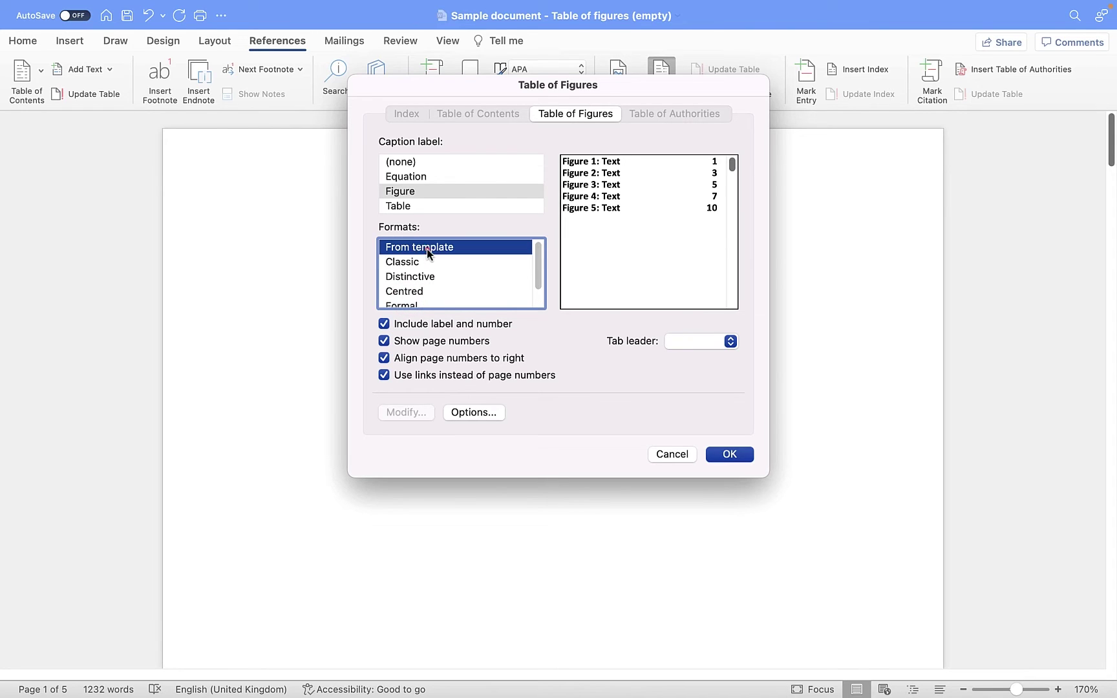
Switch the label and number, page number and right-alignment options off and back on one by one to compare their previews.
click(384, 325)
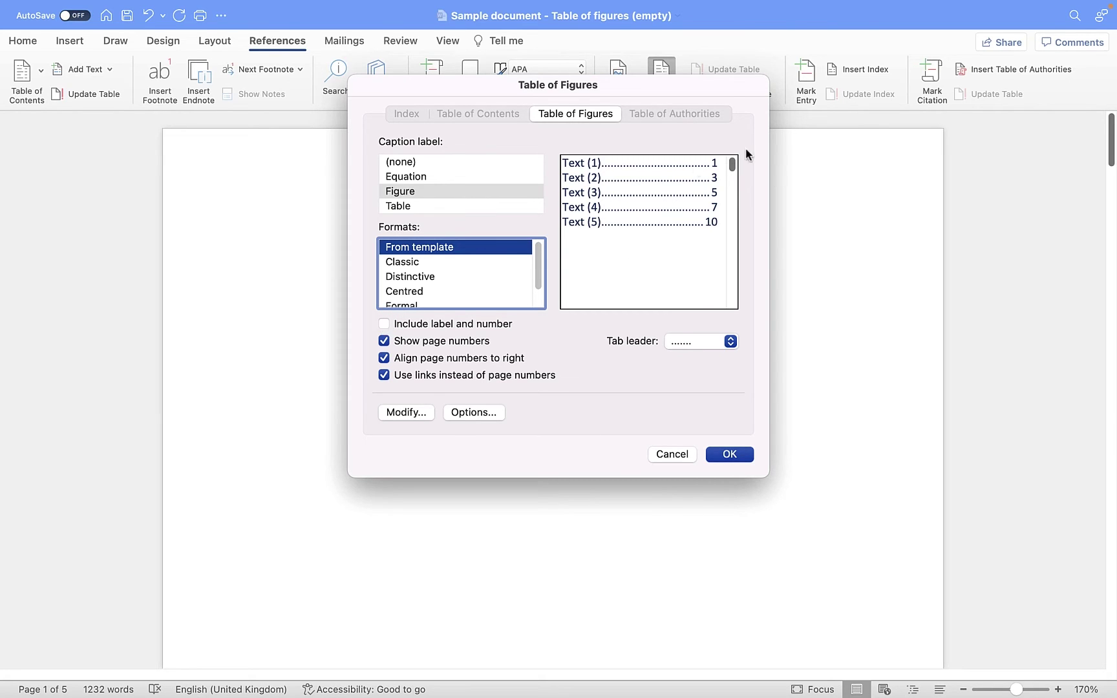
click(384, 324)
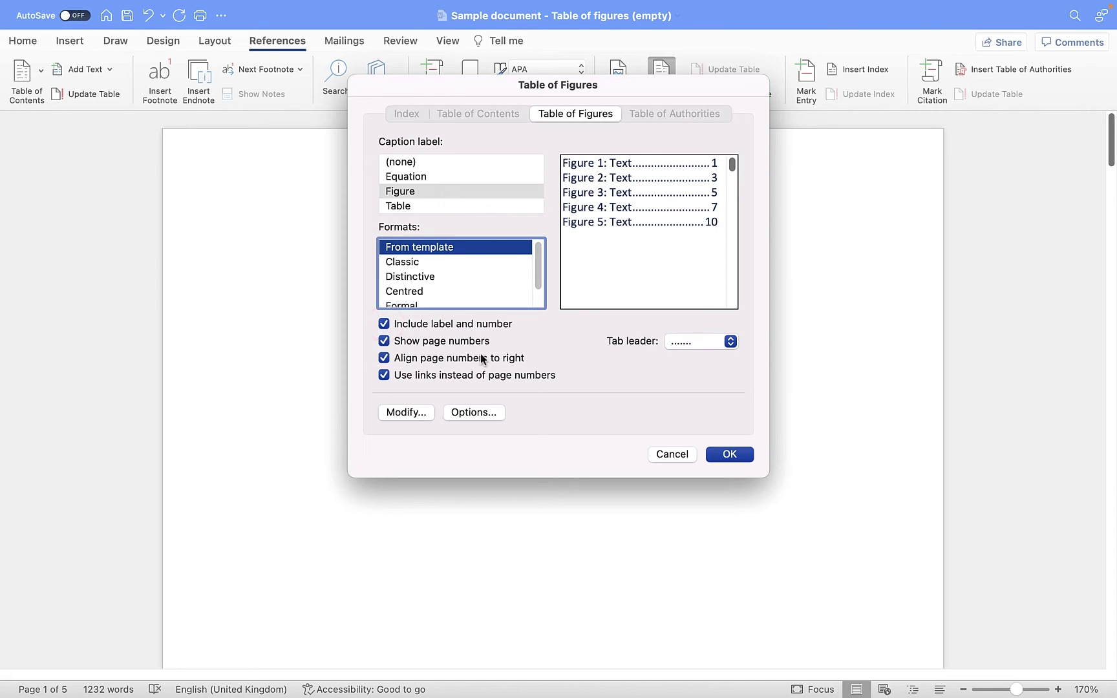
click(384, 341)
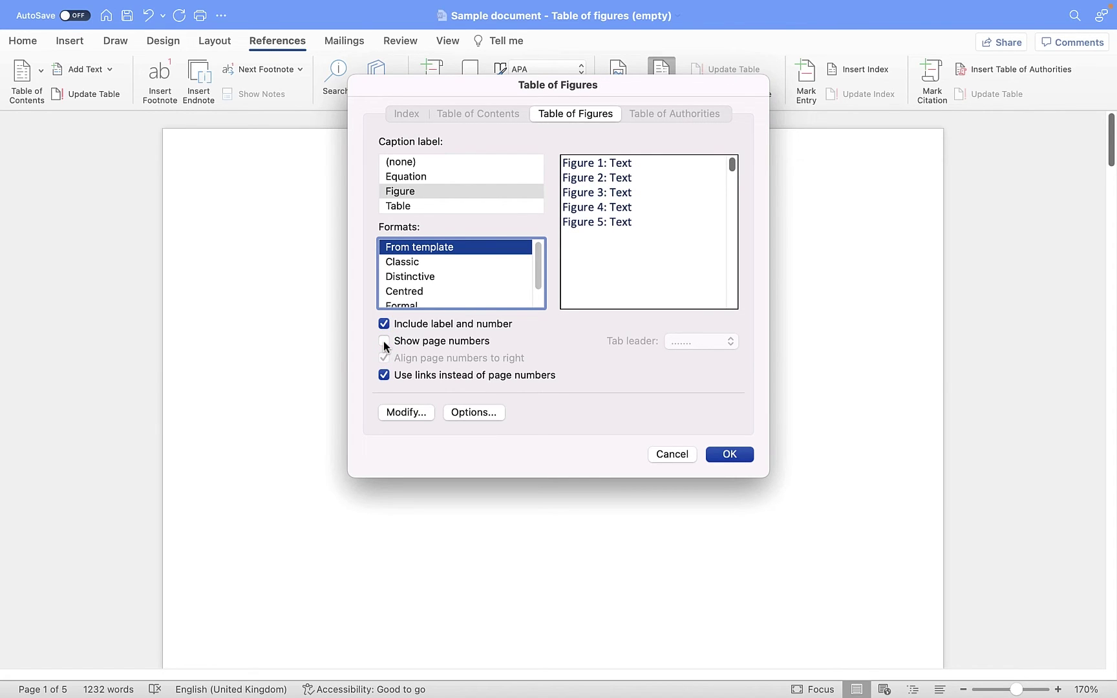
click(384, 343)
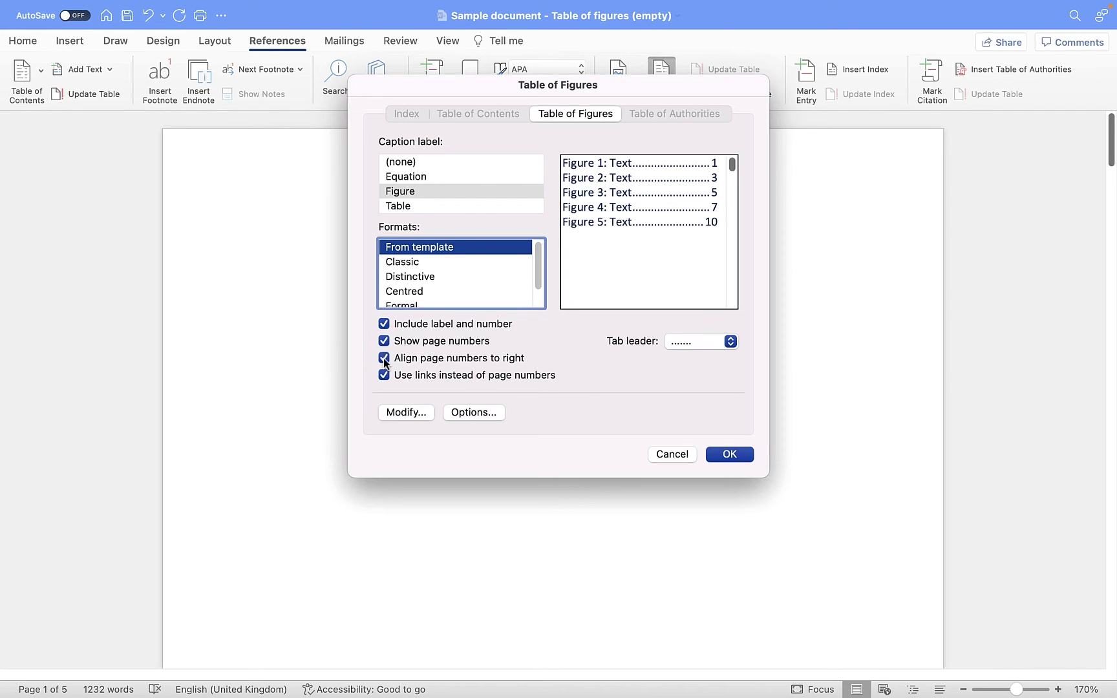
click(384, 359)
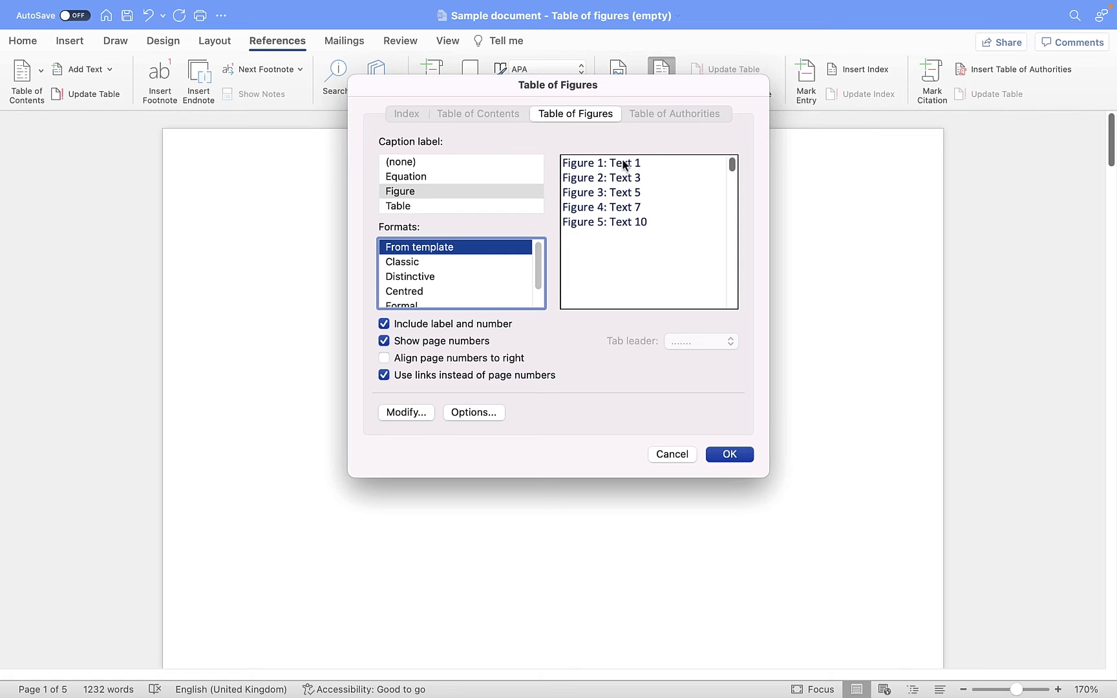
click(384, 359)
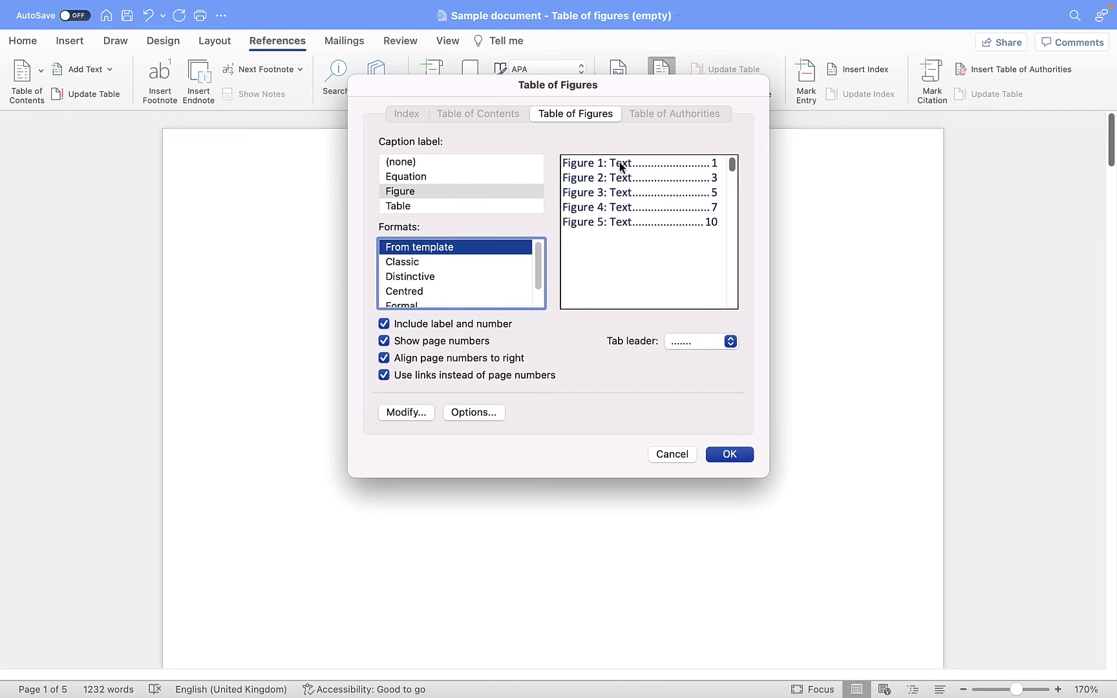
Preview alternative tab leaders for the table of figures, including the underline and (none), and restore the dotted leader.
click(705, 339)
click(703, 375)
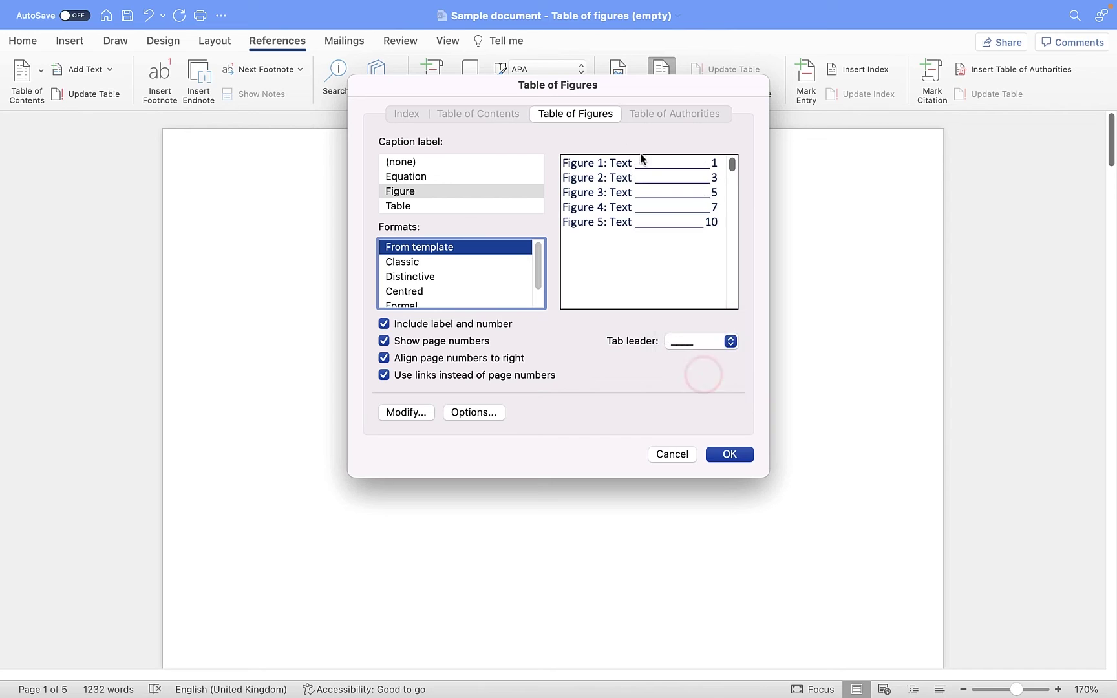
click(696, 348)
click(696, 332)
click(698, 349)
click(694, 326)
click(694, 336)
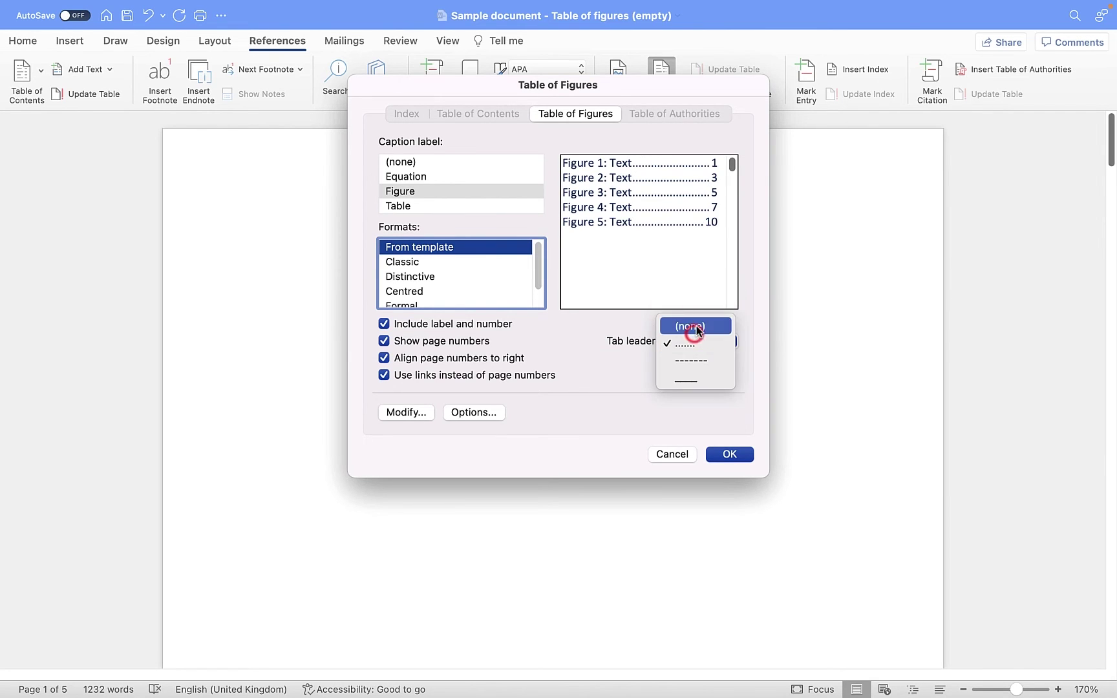
click(696, 327)
click(703, 344)
click(699, 357)
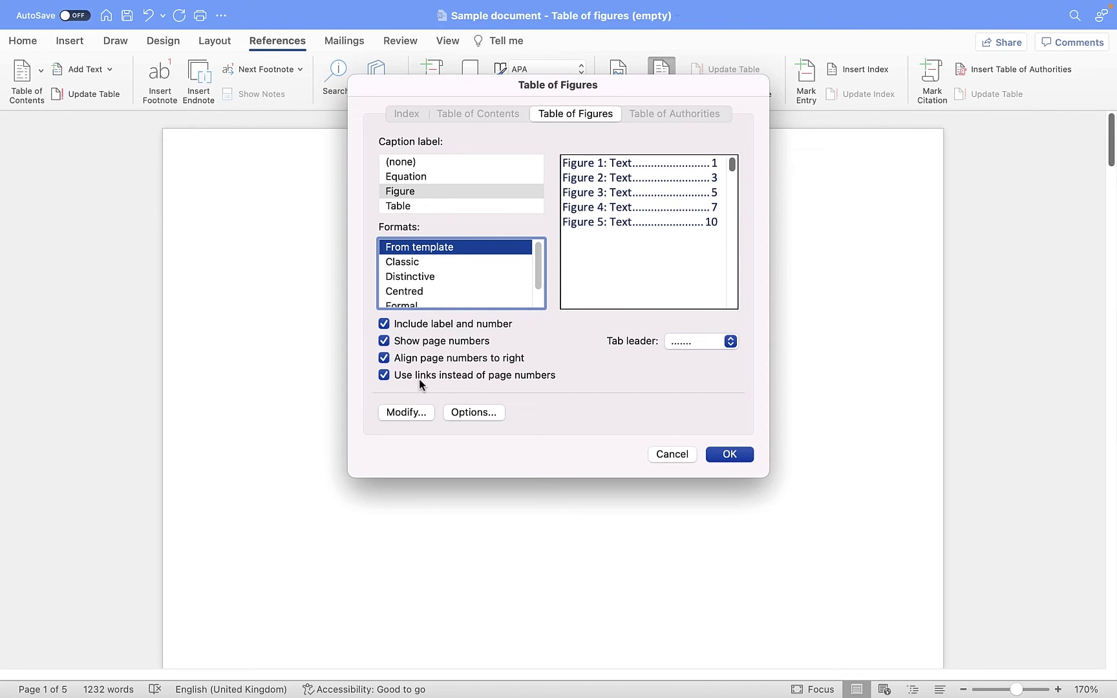
Check the Table of Figures style and insert the table with labels, right-aligned page numbers, dotted leaders and links.
click(402, 418)
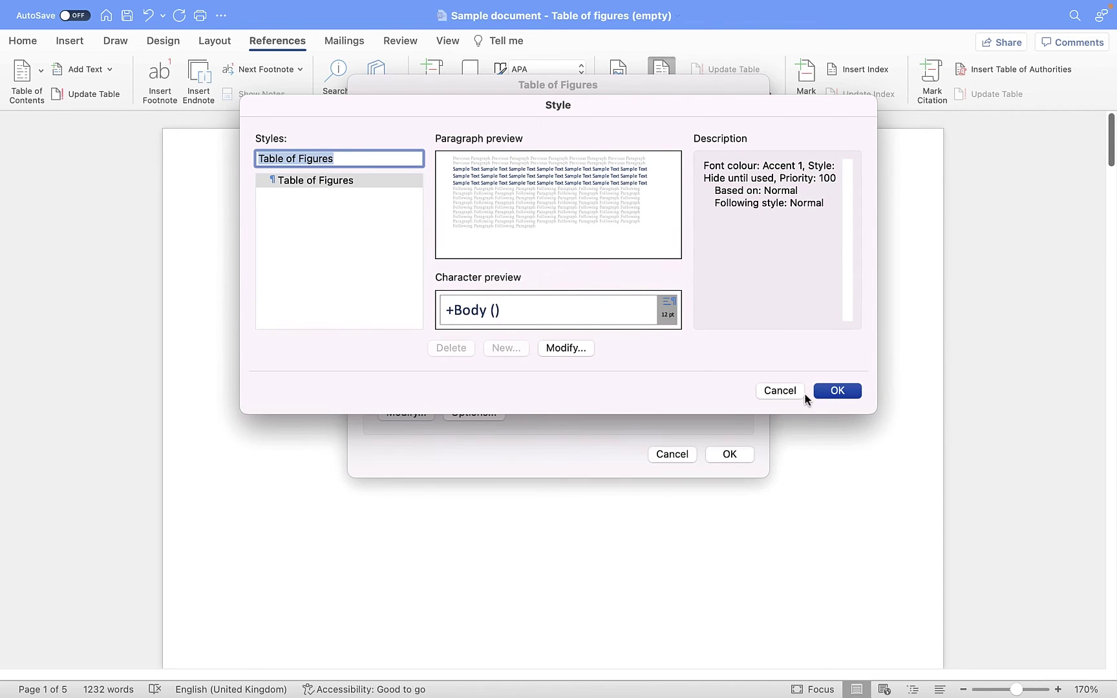
click(821, 392)
click(576, 405)
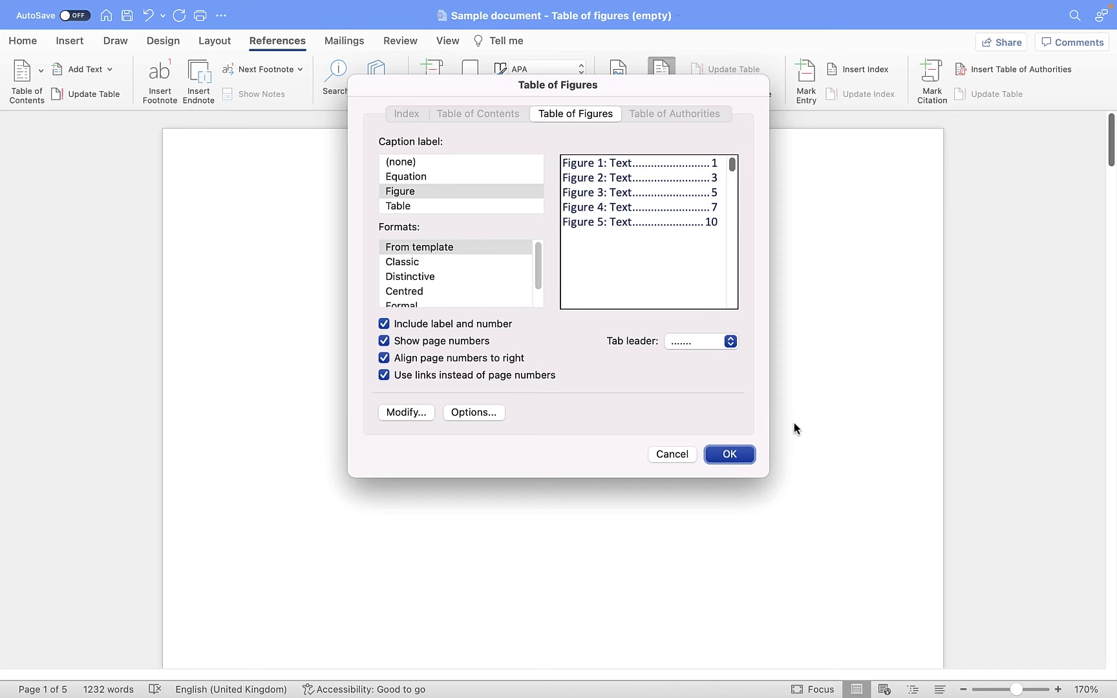
click(748, 457)
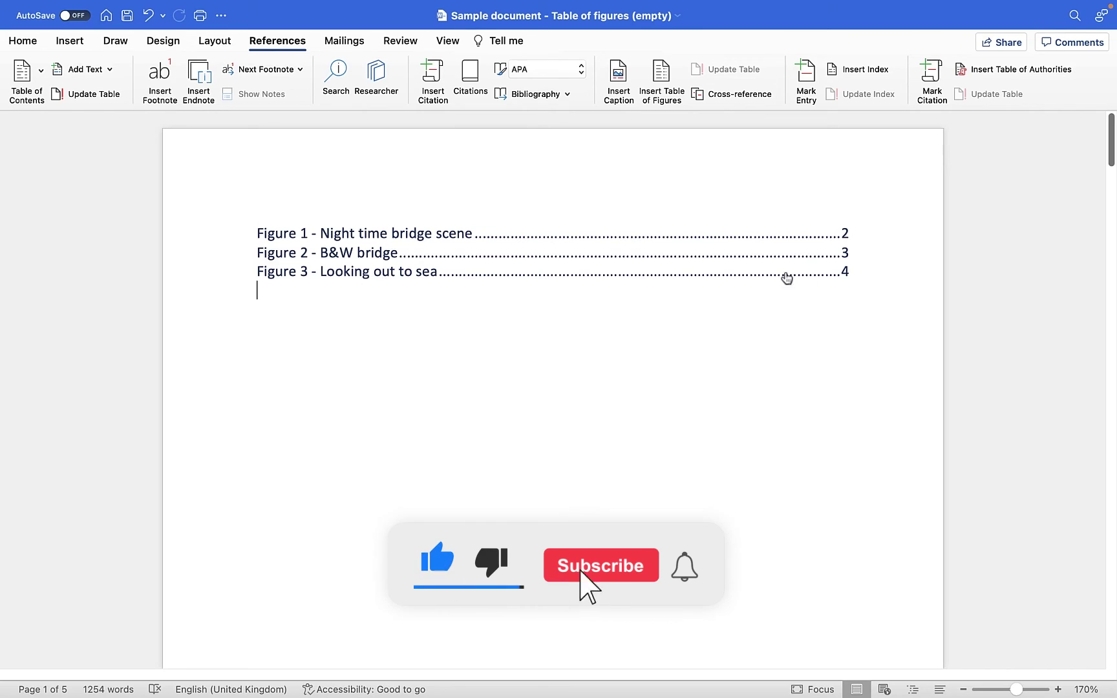
Follow the Figure 3 entry's link to its picture and return to the table of figures.
click(402, 272)
scroll(461, 373, up, 15)
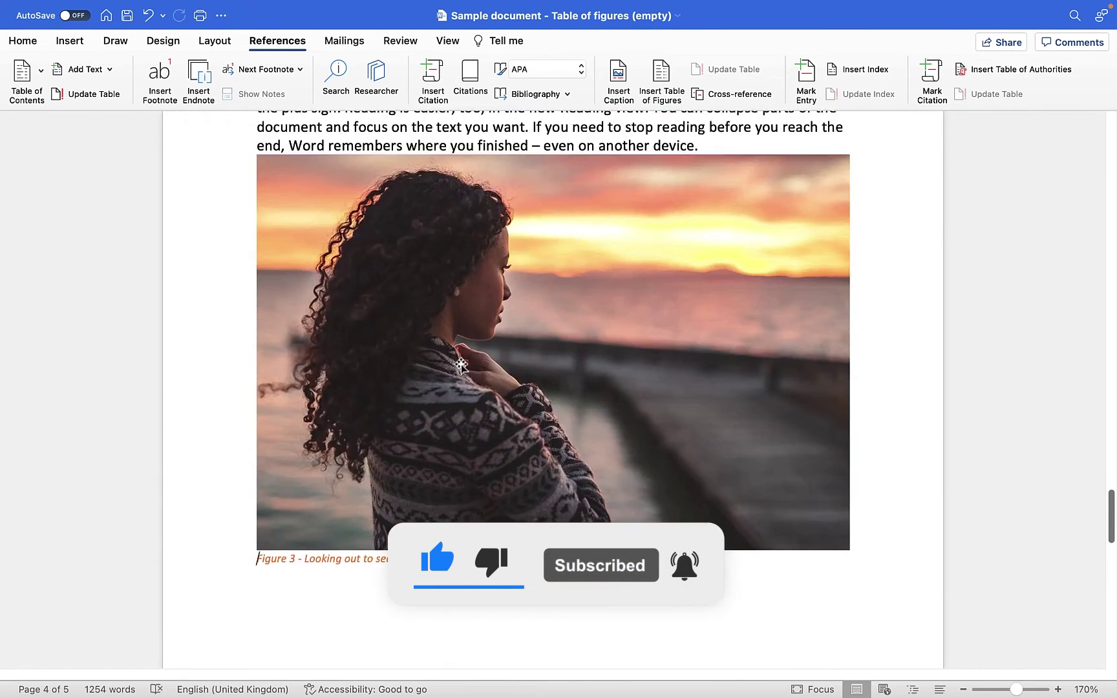
scroll(461, 369, up, 20)
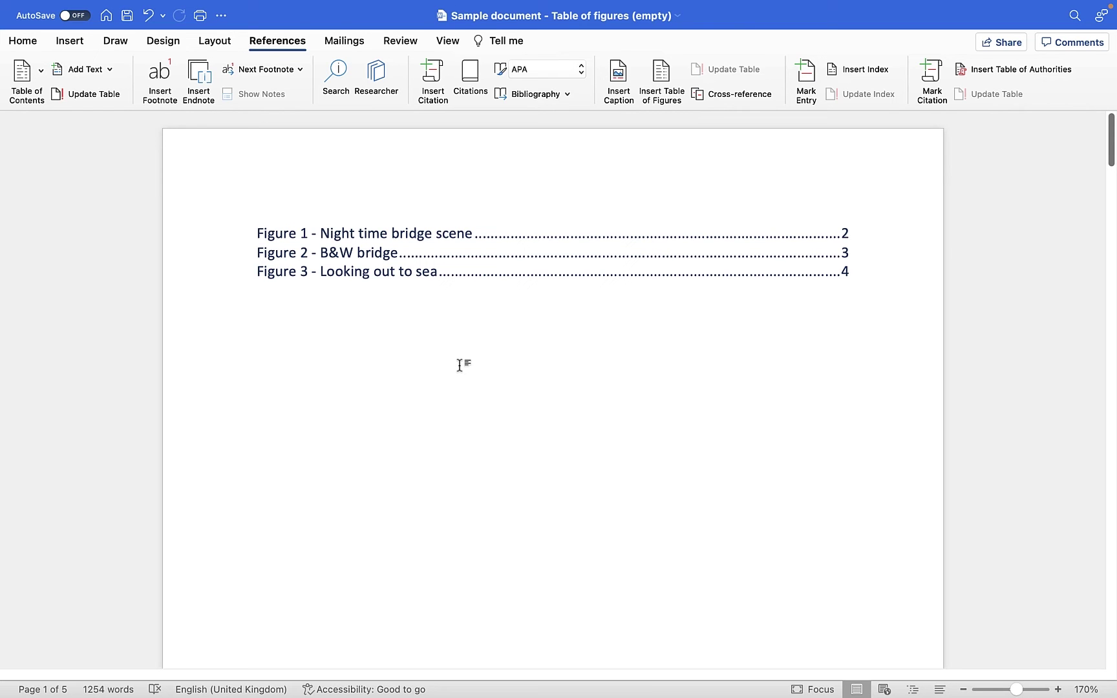
Insert a page break on page 2 before the text starting "document look professionally produced", above the night-time bridge picture.
scroll(571, 318, down, 15)
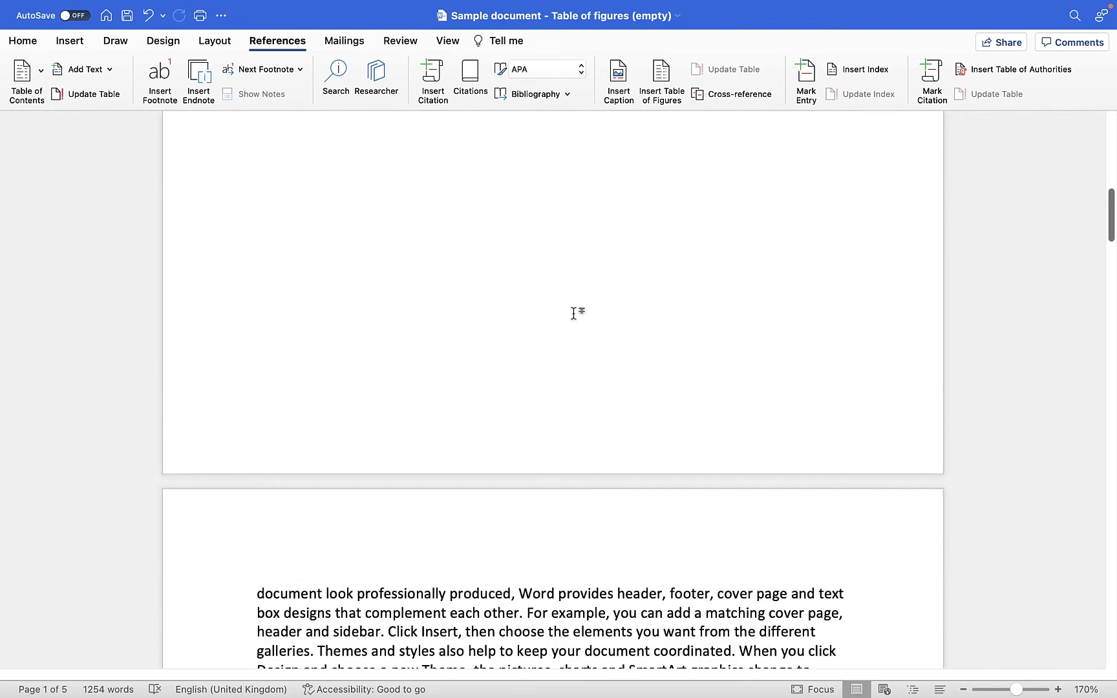
scroll(572, 315, down, 5)
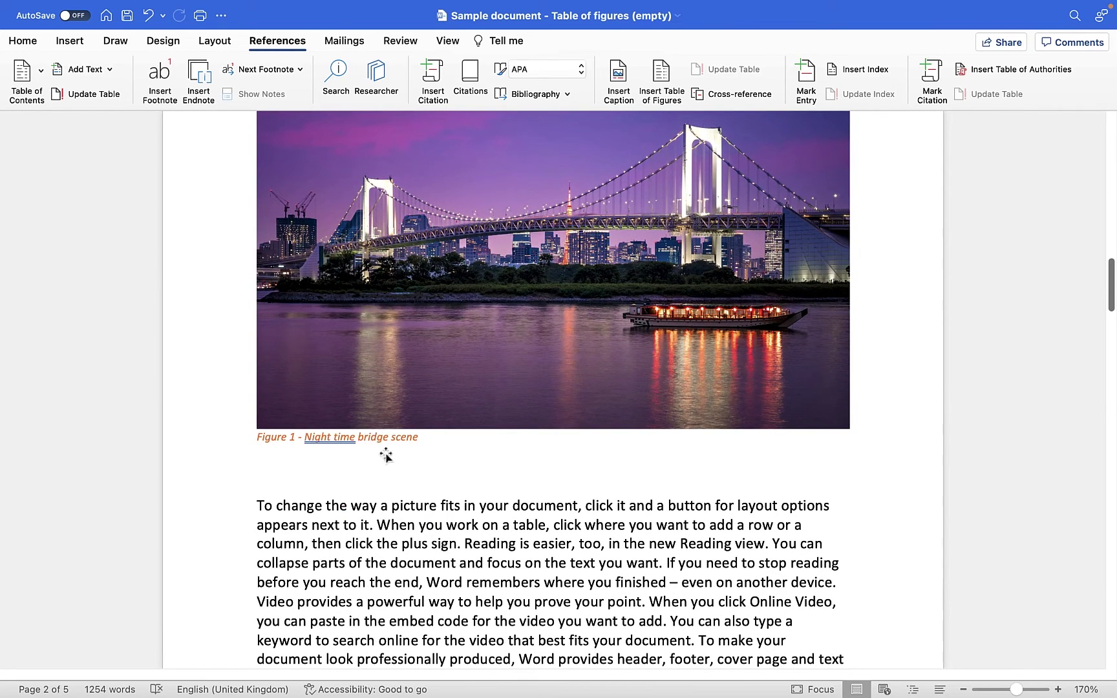
scroll(419, 369, up, 5)
scroll(420, 368, up, 3)
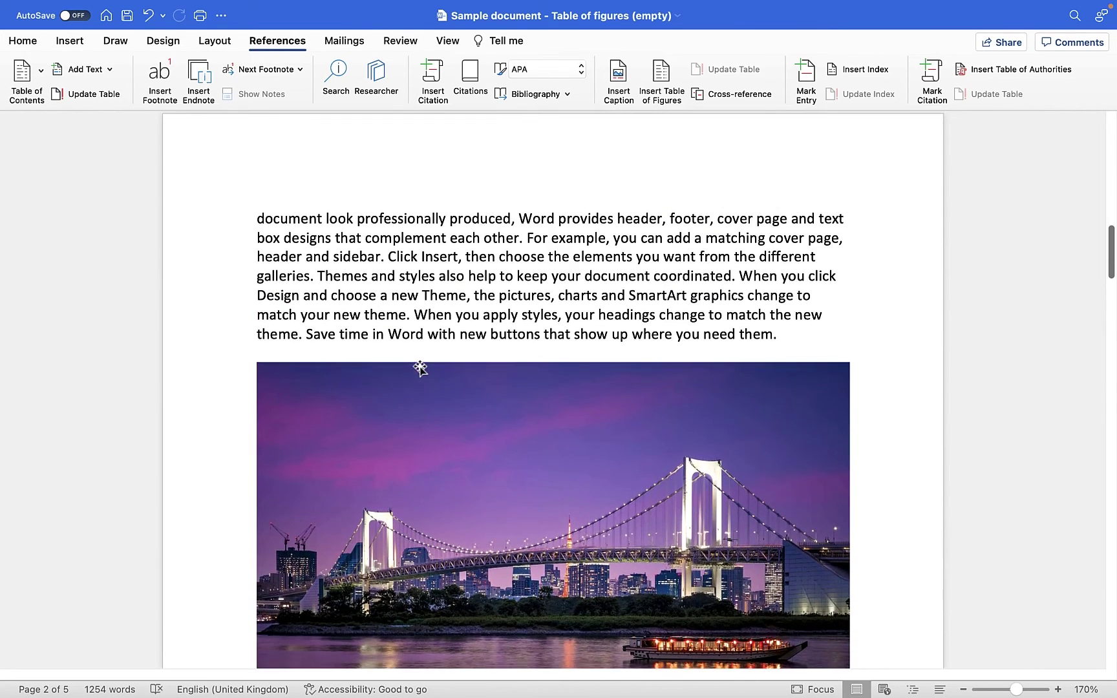
click(258, 298)
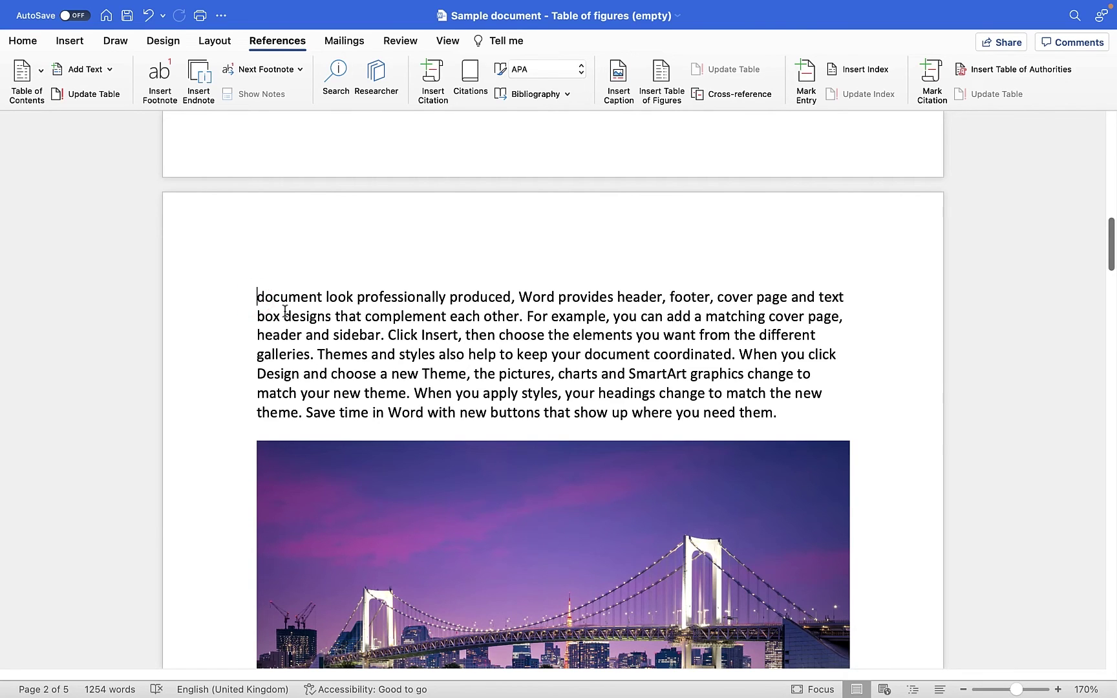
key(super+Return)
Check the shifted pages and update the table of figures on the first page with the page numbers only option.
scroll(414, 304, up, 15)
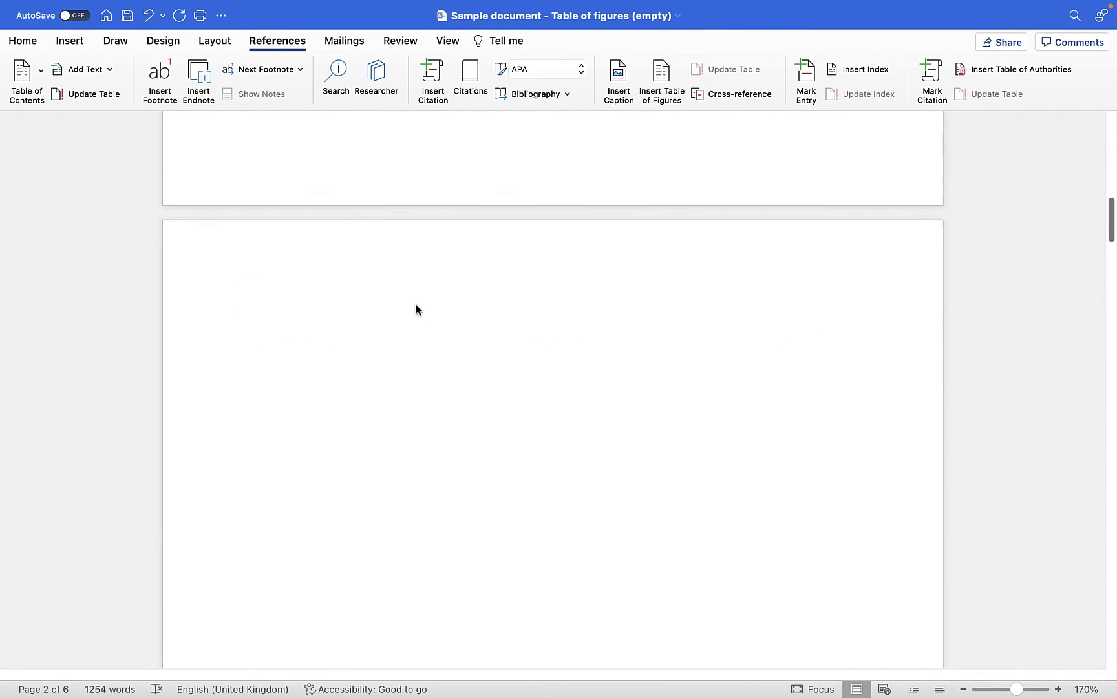
scroll(417, 304, down, 15)
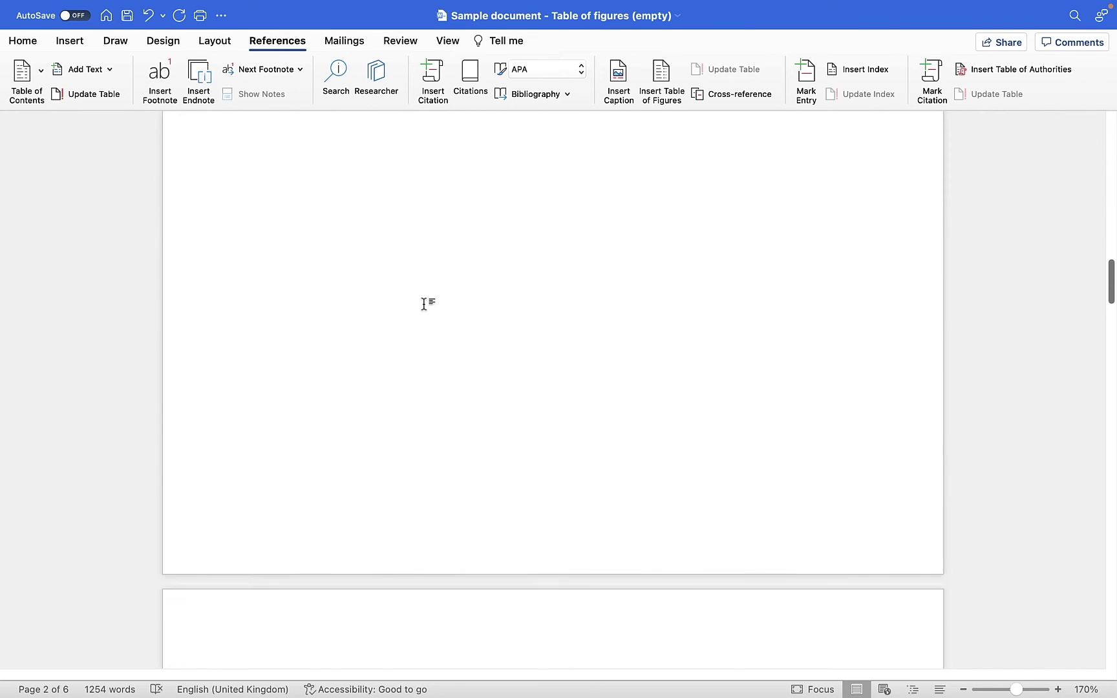
scroll(424, 304, down, 5)
click(445, 394)
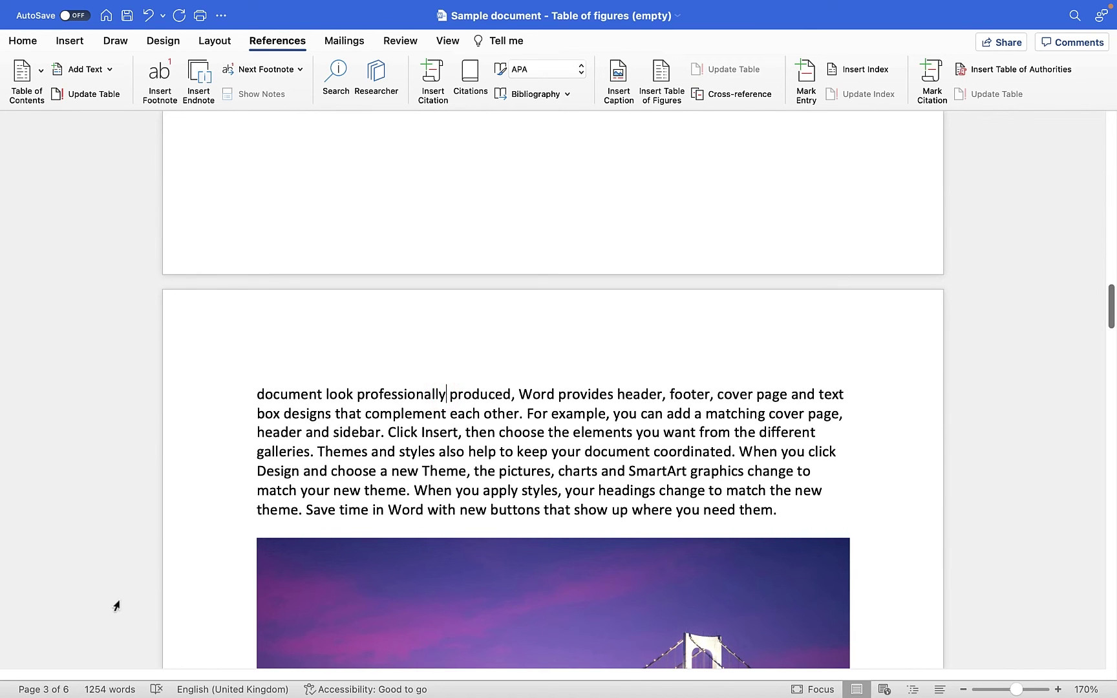
scroll(446, 372, up, 10)
scroll(446, 364, up, 10)
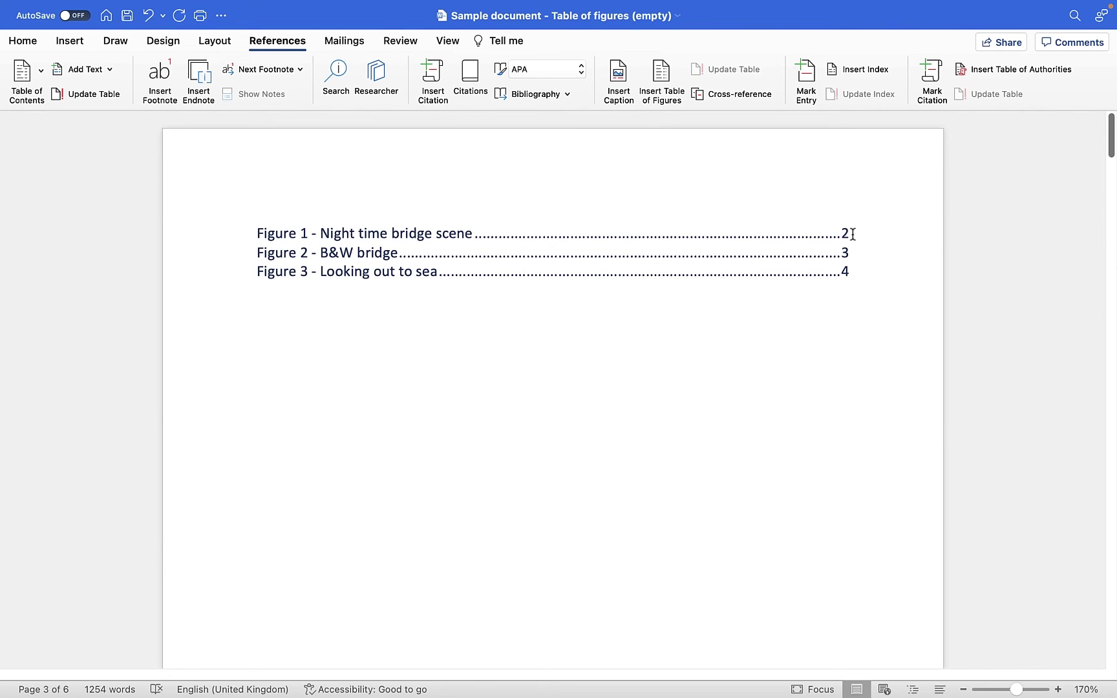
click(388, 240)
right_click(390, 239)
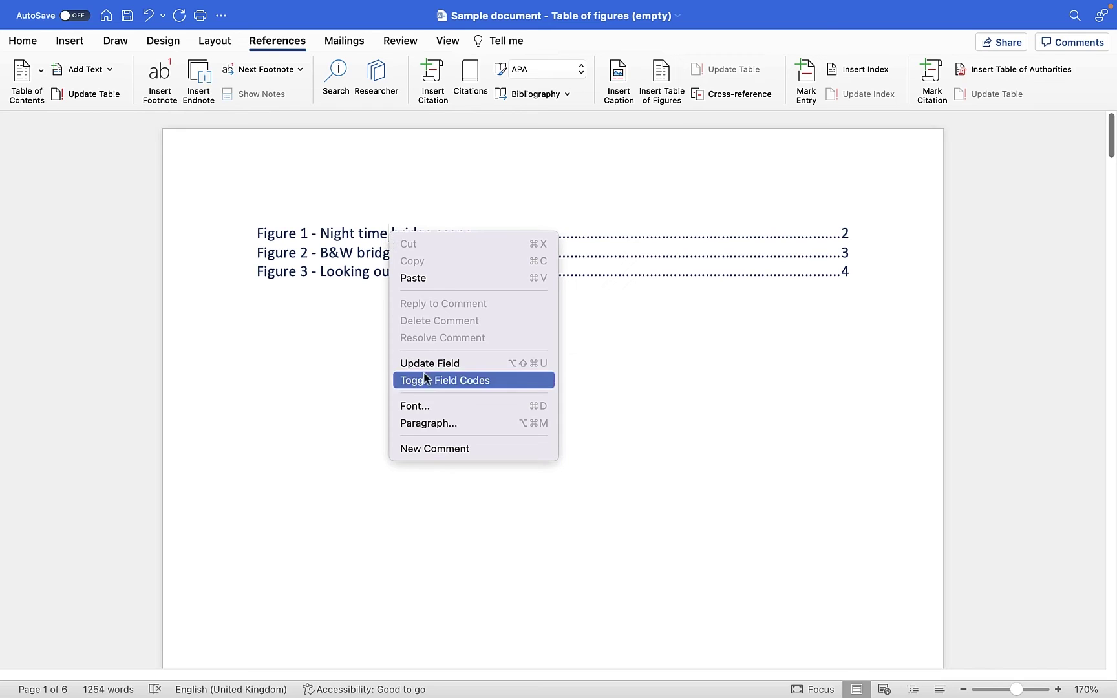
click(449, 365)
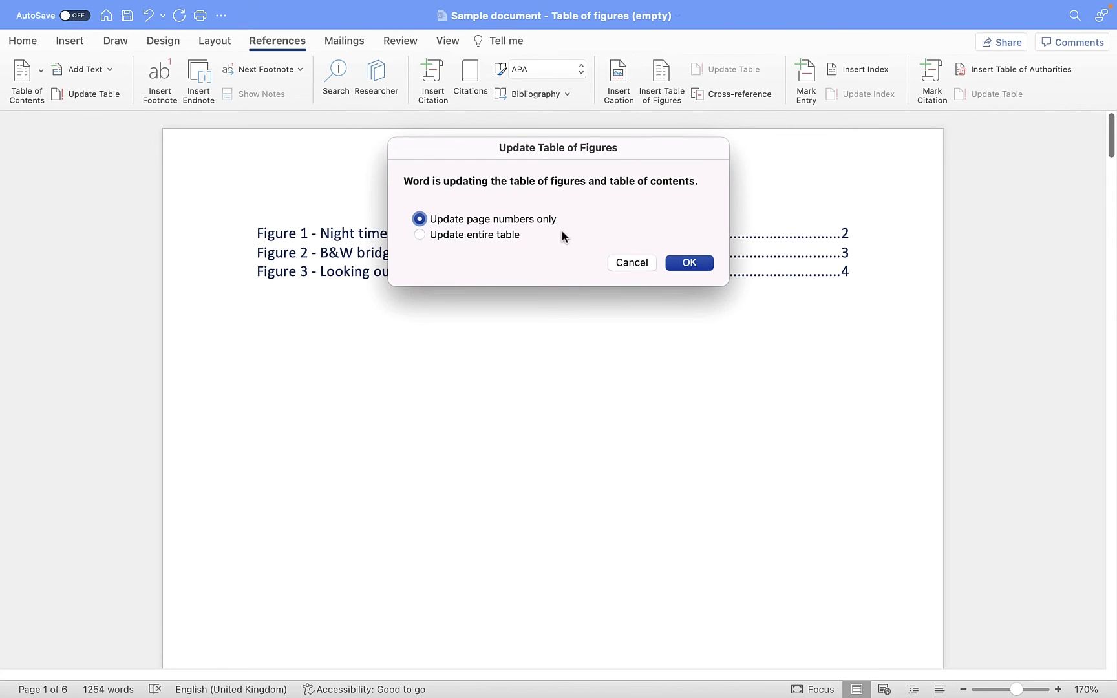
click(688, 262)
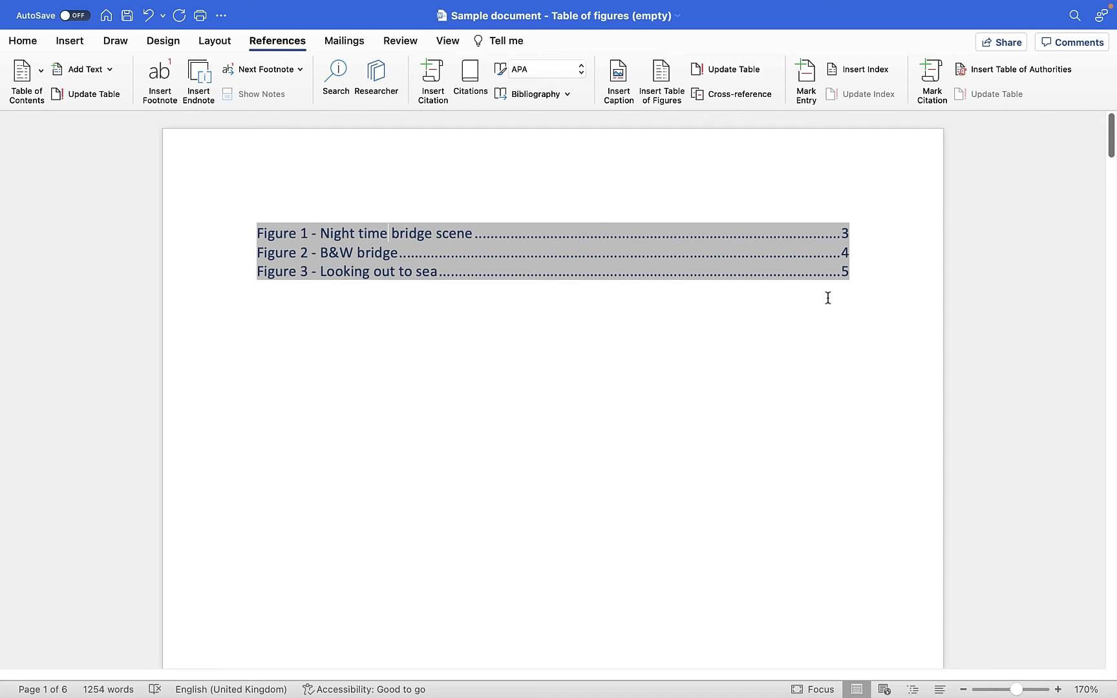
Delete the word "scene" from the end of the Figure 1 caption under the night-time bridge picture.
drag(1111, 132, 1111, 369)
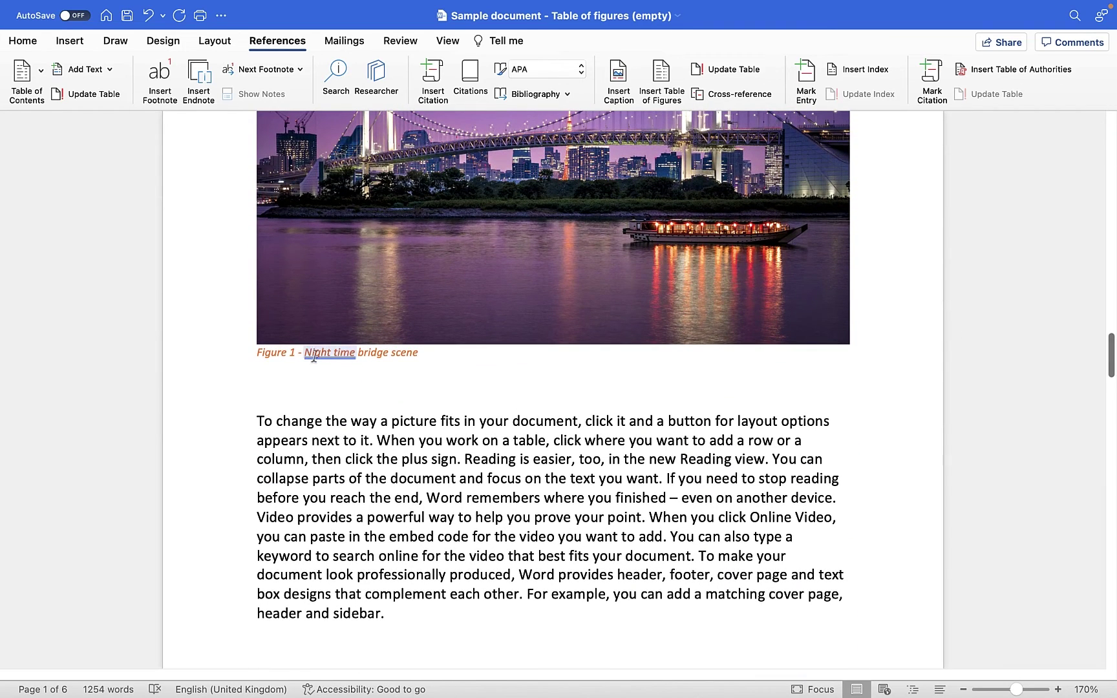
click(417, 355)
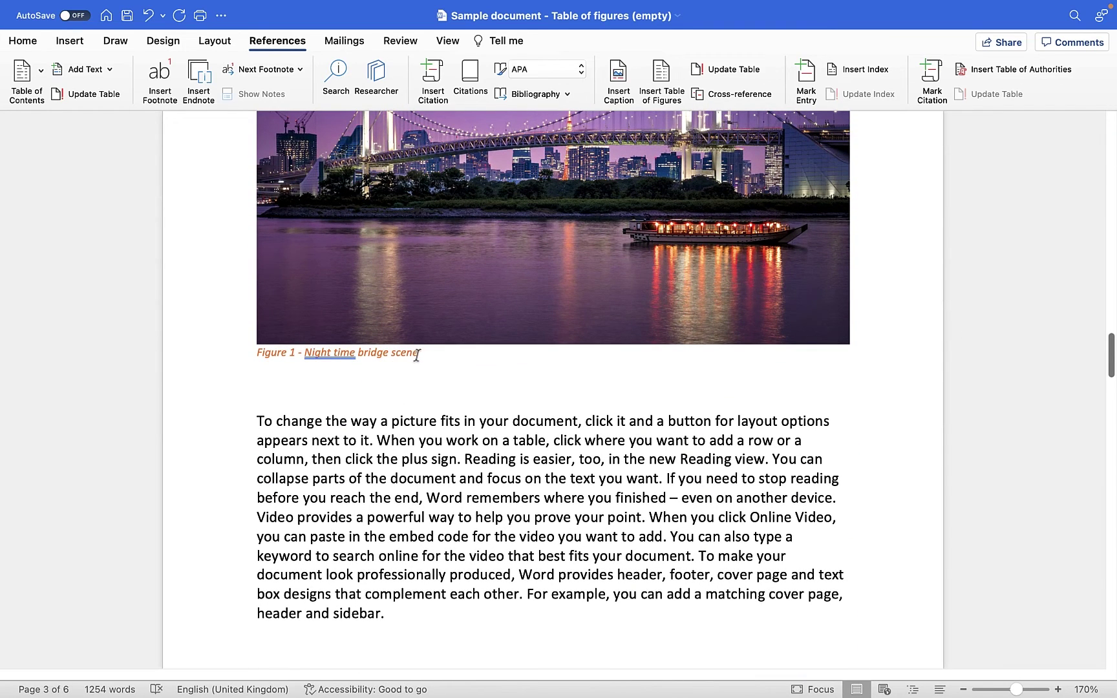
double_click(417, 355)
key(BackSpace)
Update the table of figures on the first page with the Update entire table option.
scroll(1109, 375, up, 15)
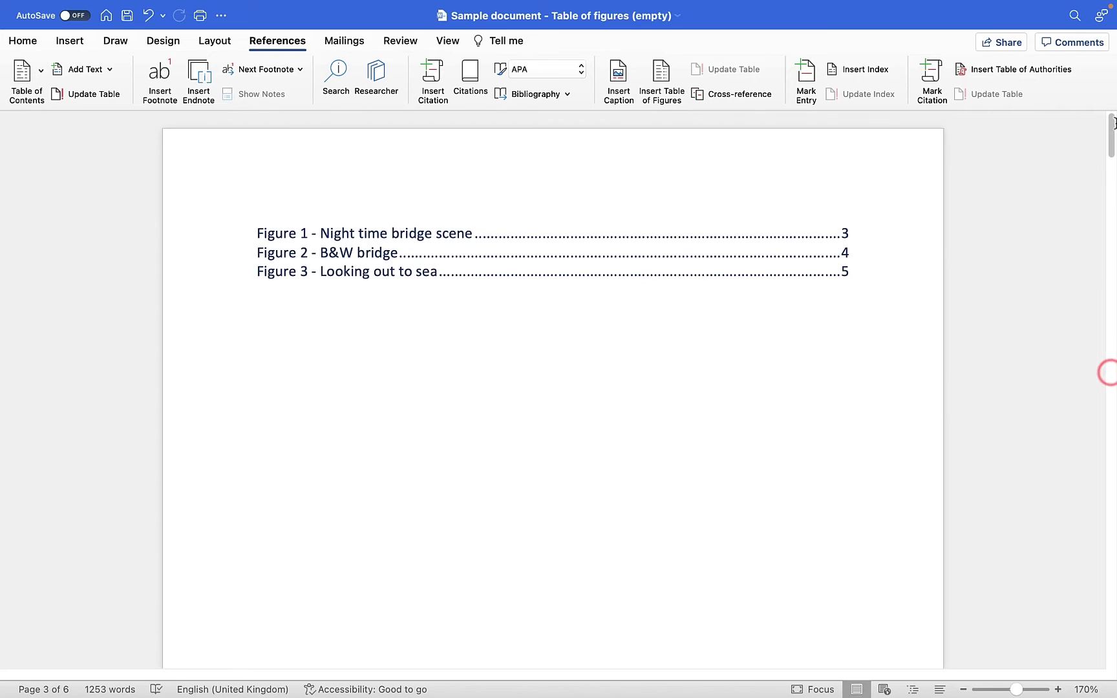
right_click(531, 251)
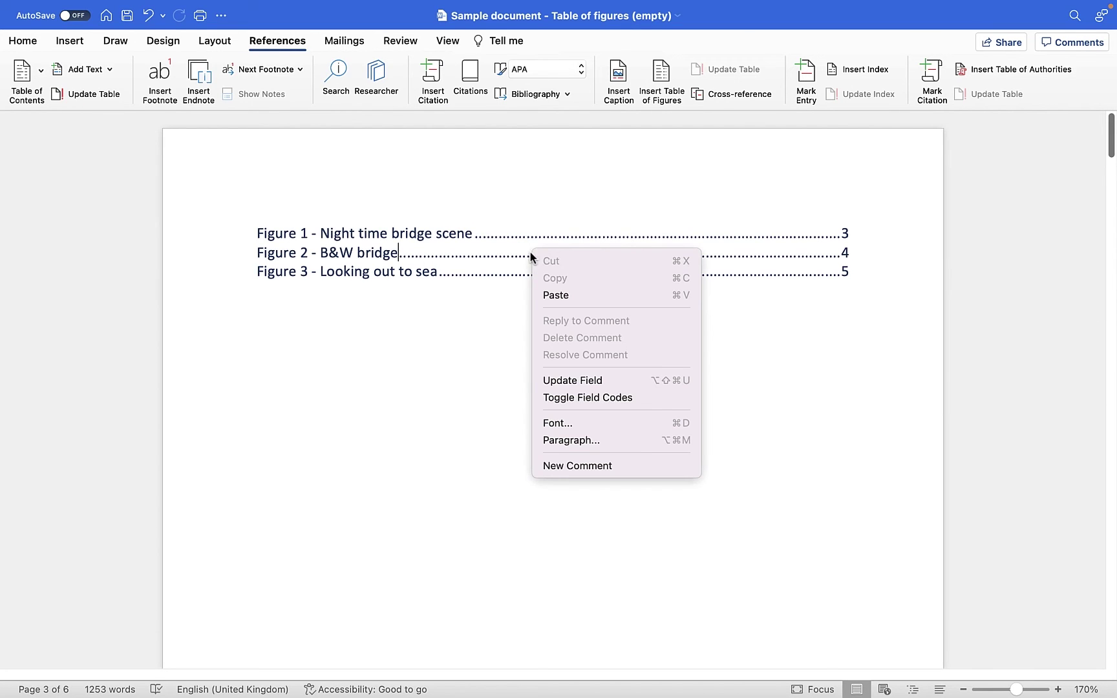
click(574, 382)
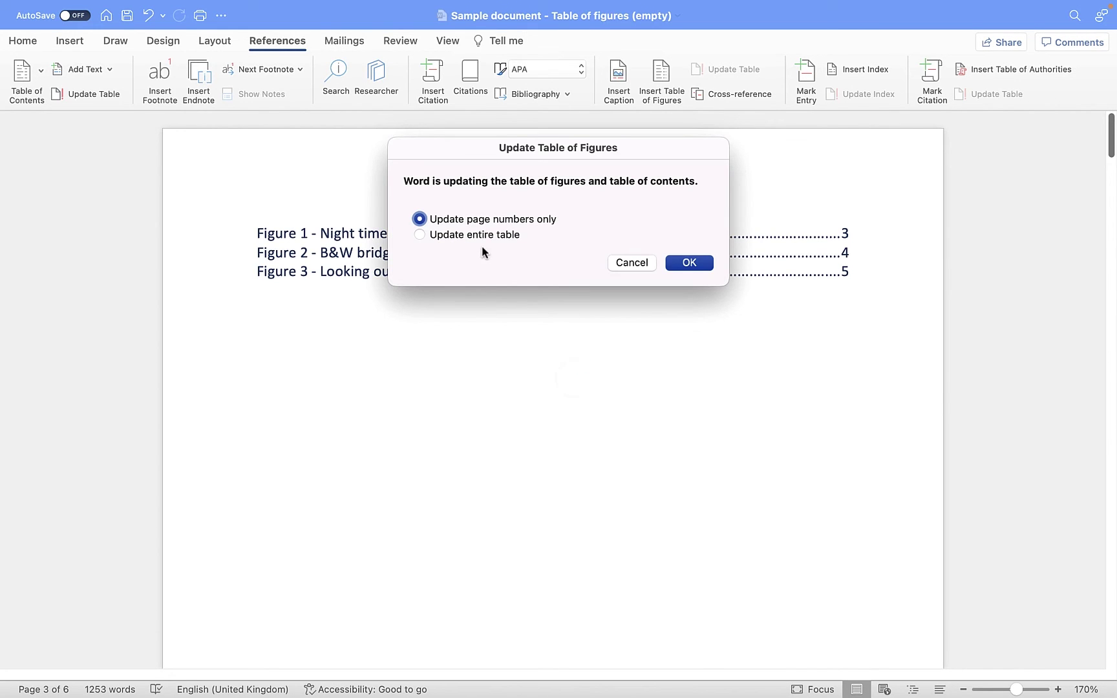
drag(487, 156, 659, 409)
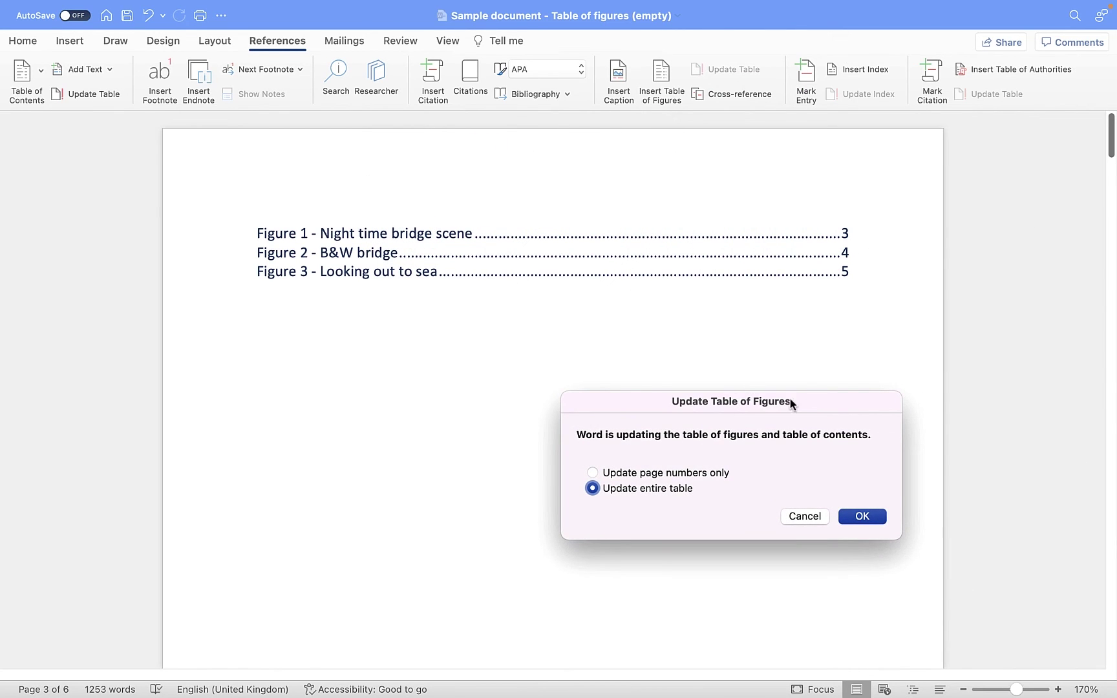
click(873, 521)
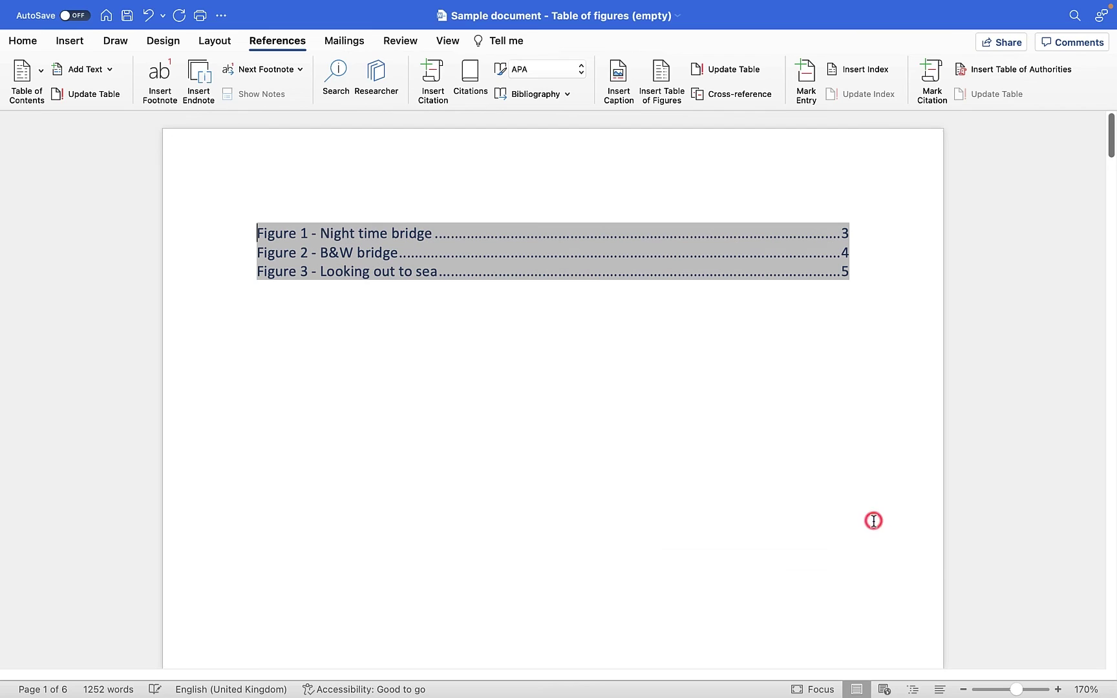
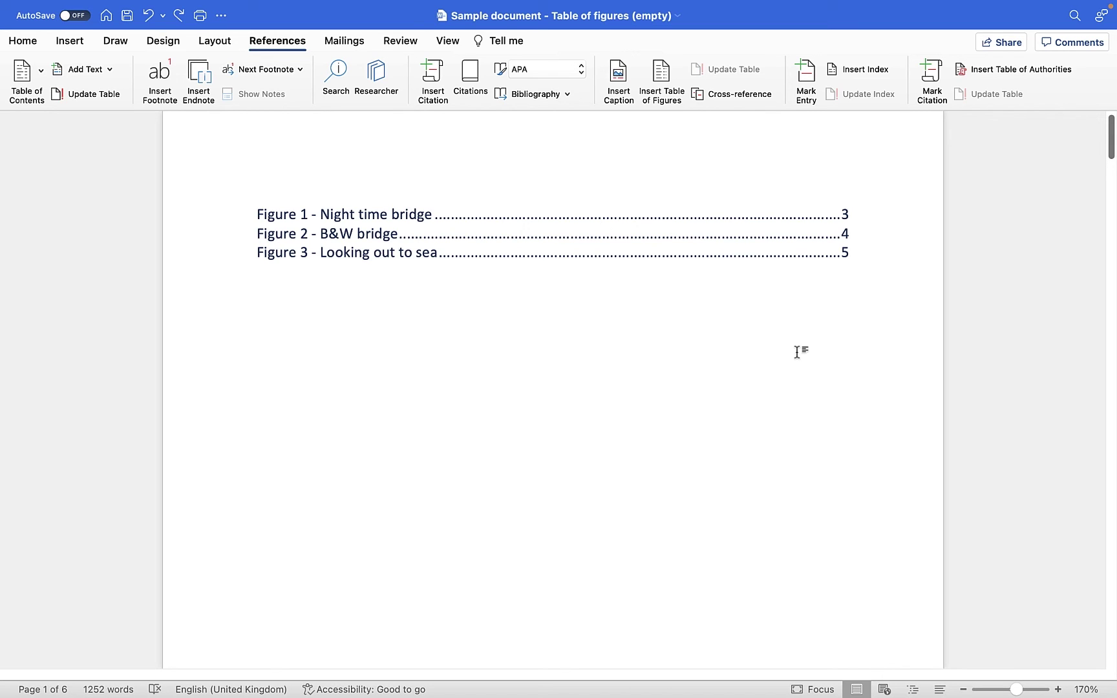
Follow the Figure 2 entry's link and delete the B&W bridge caption together with its picture.
click(349, 239)
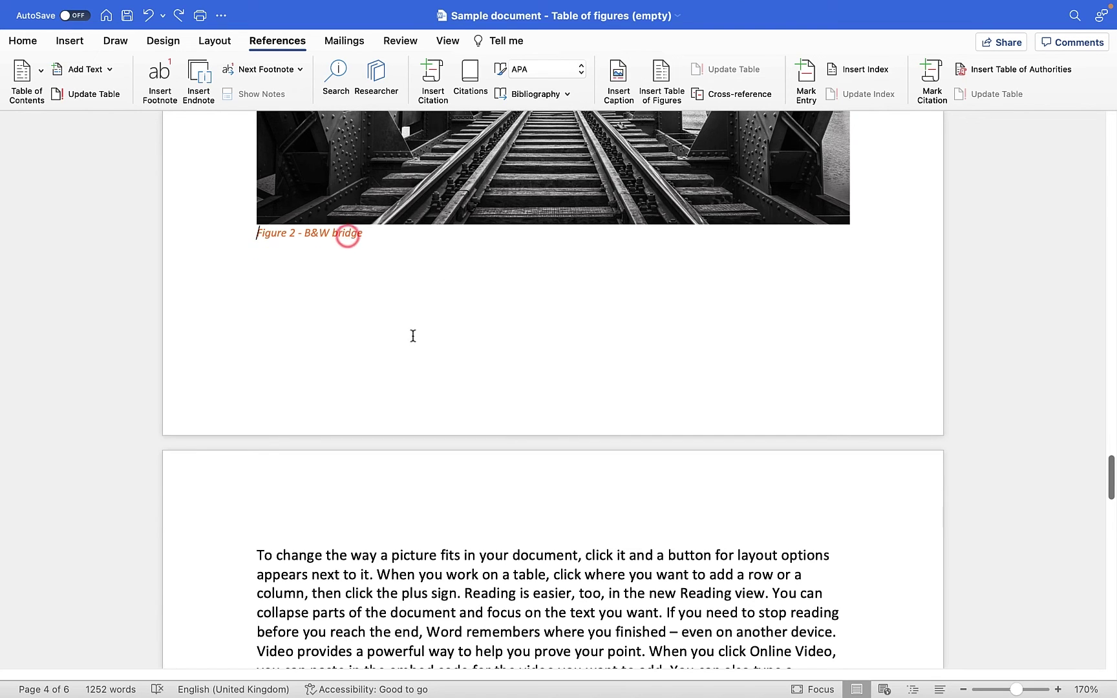
triple_click(402, 242)
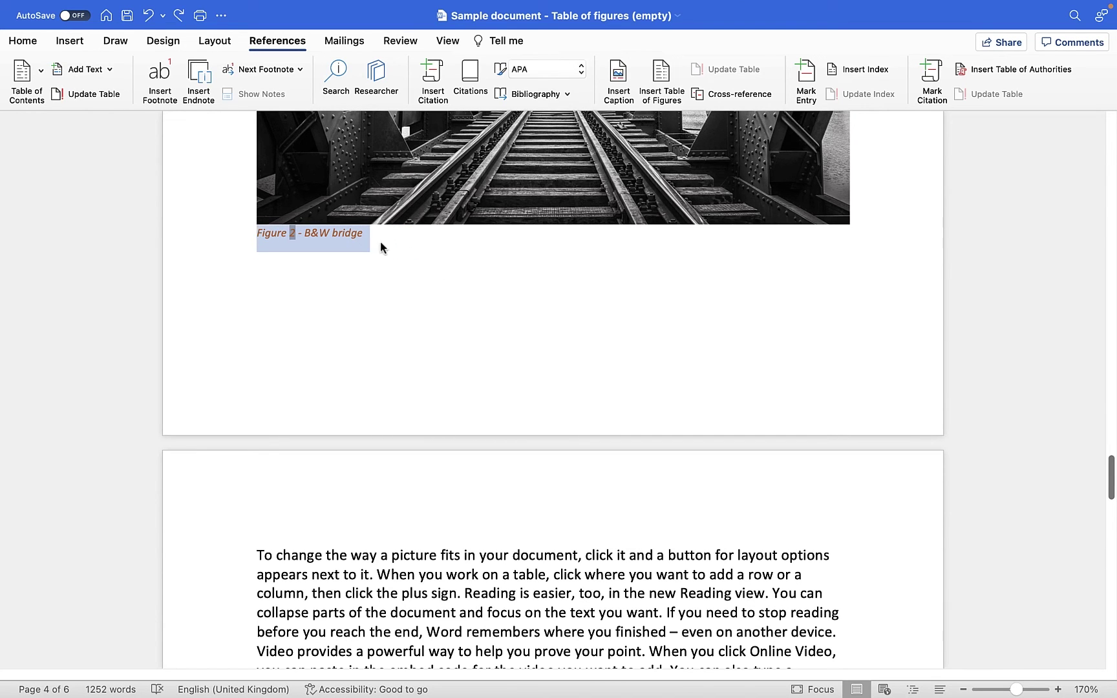
key(Delete)
scroll(411, 242, up, 2)
click(463, 218)
key(Delete)
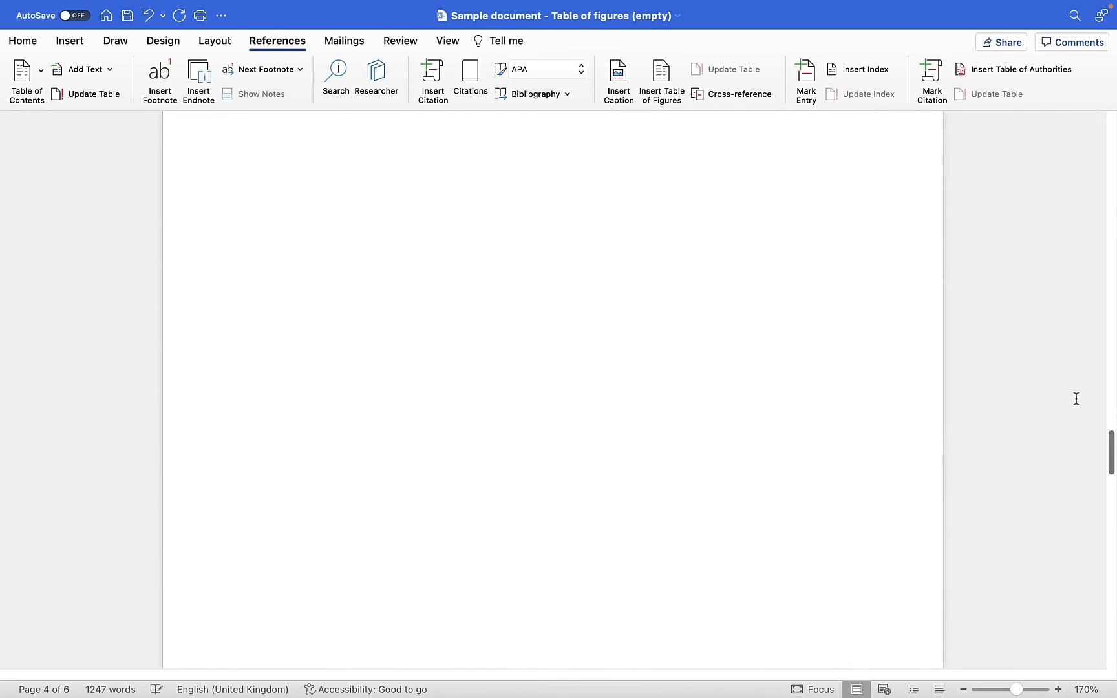
Check the number in the "Looking out to sea" caption and the field commands offered for it and the table of figures.
drag(1112, 443, 1114, 525)
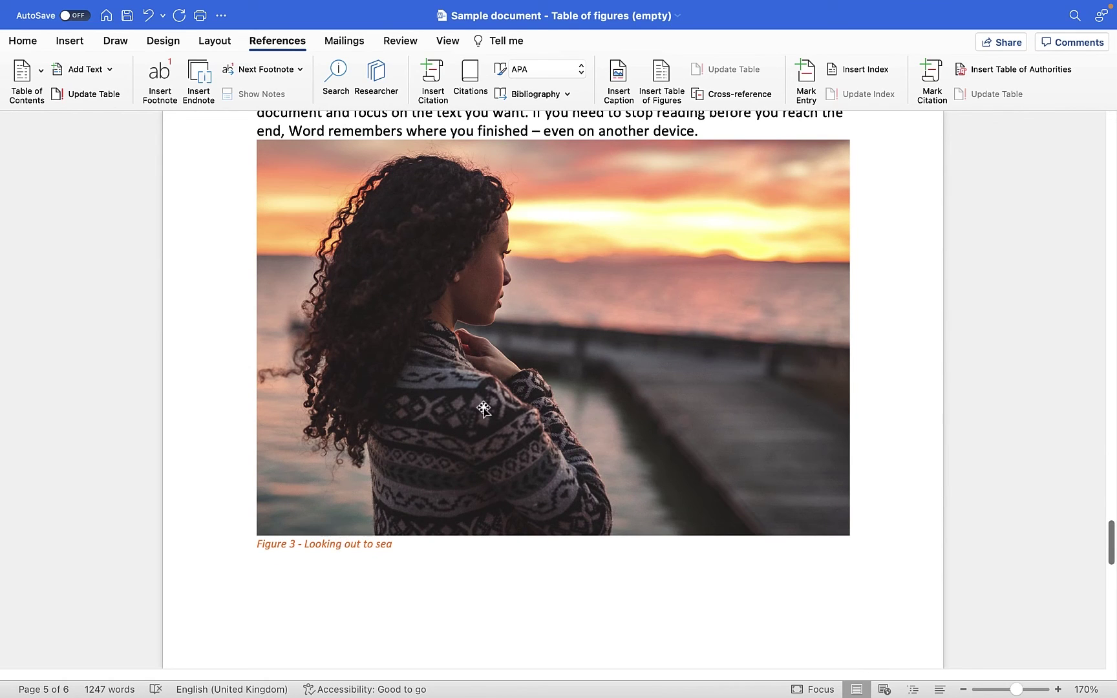
right_click(292, 546)
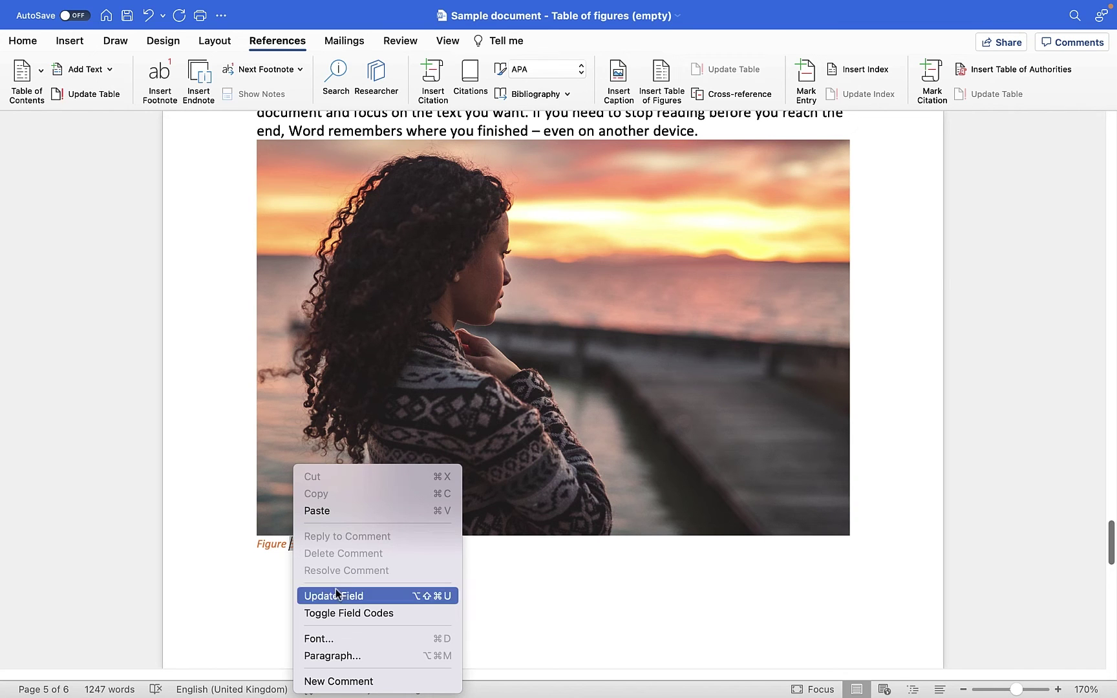
click(580, 596)
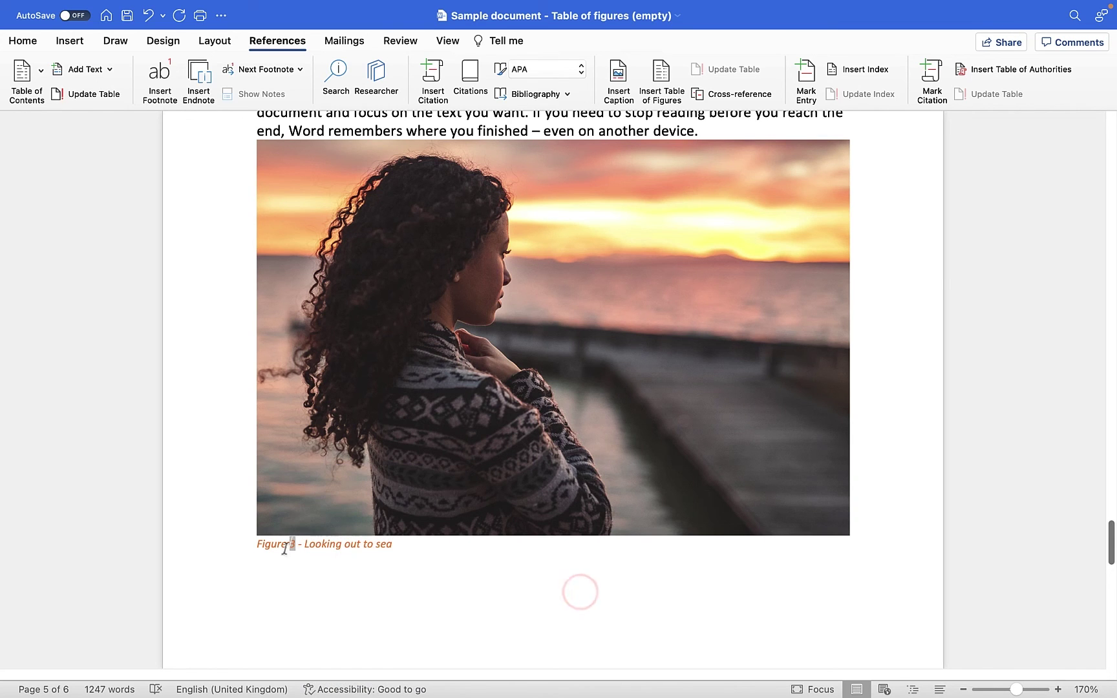
drag(1112, 545, 1114, 113)
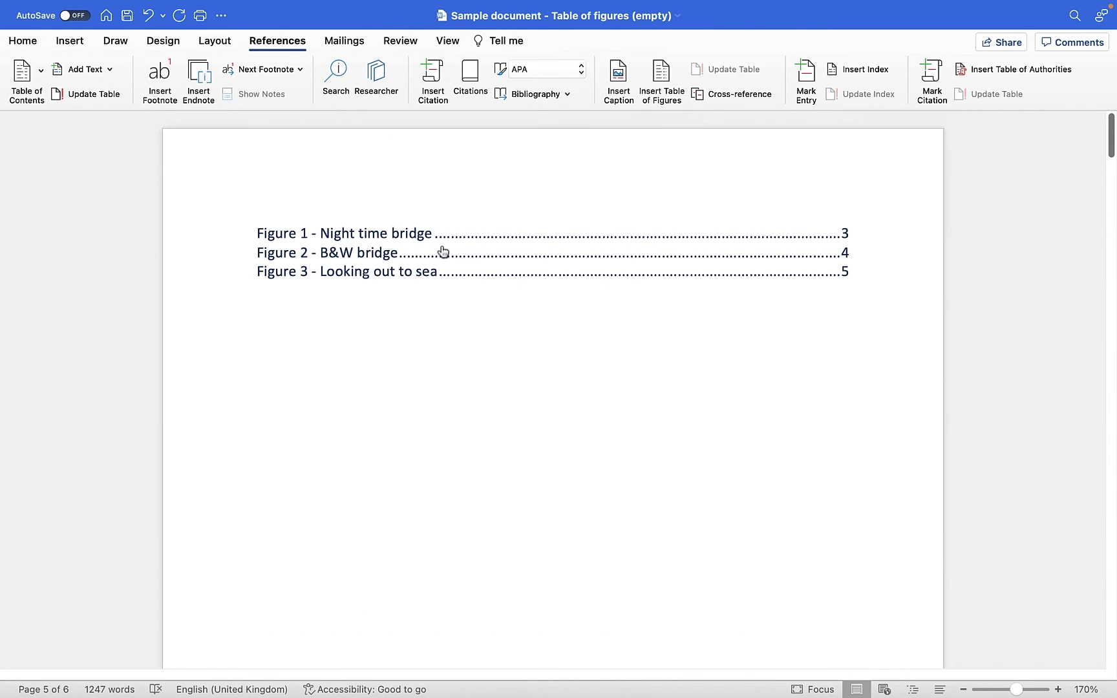
right_click(433, 266)
click(482, 391)
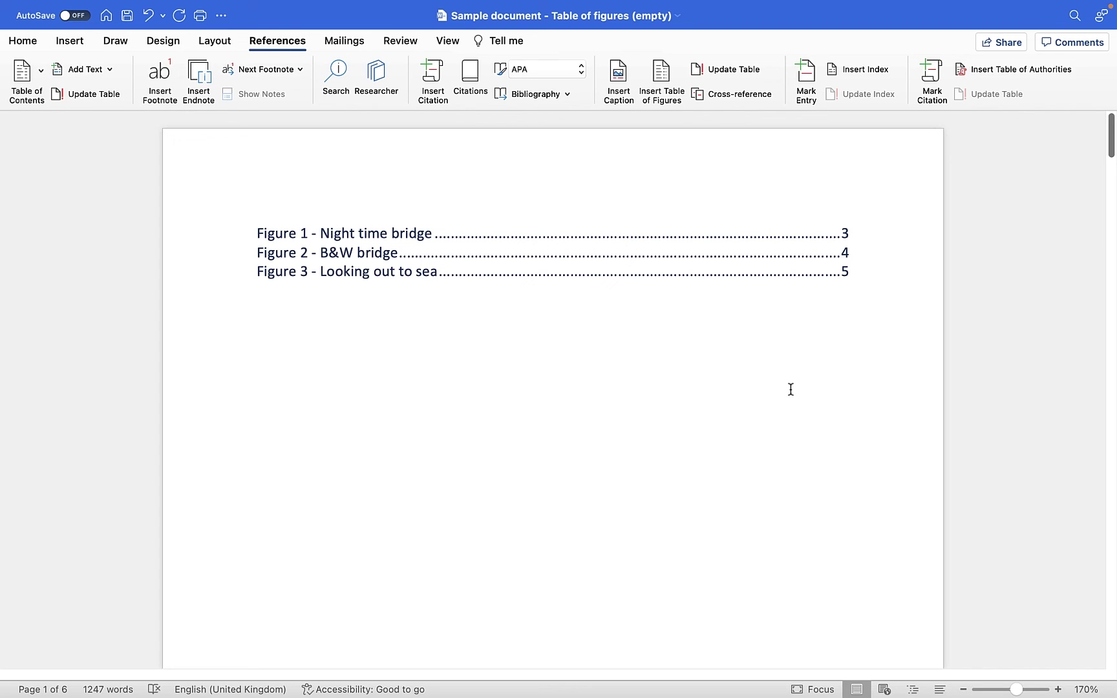
Select the whole document and update all its fields, including the caption numbers and the entire table of figures.
click(682, 386)
click(546, 348)
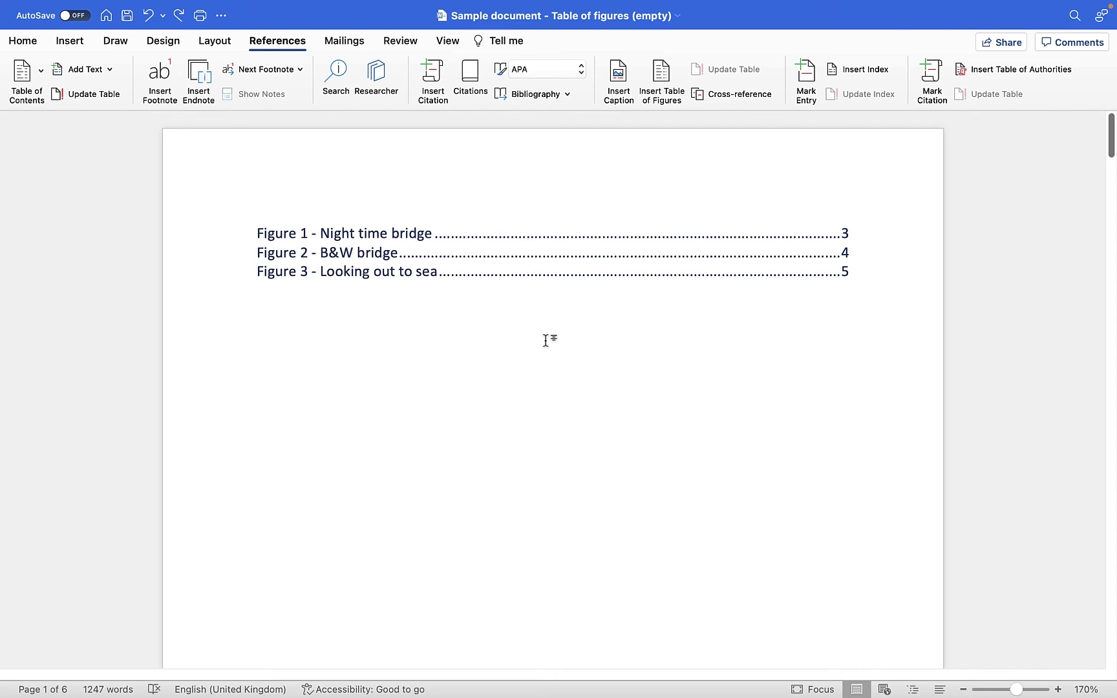
key(super+a)
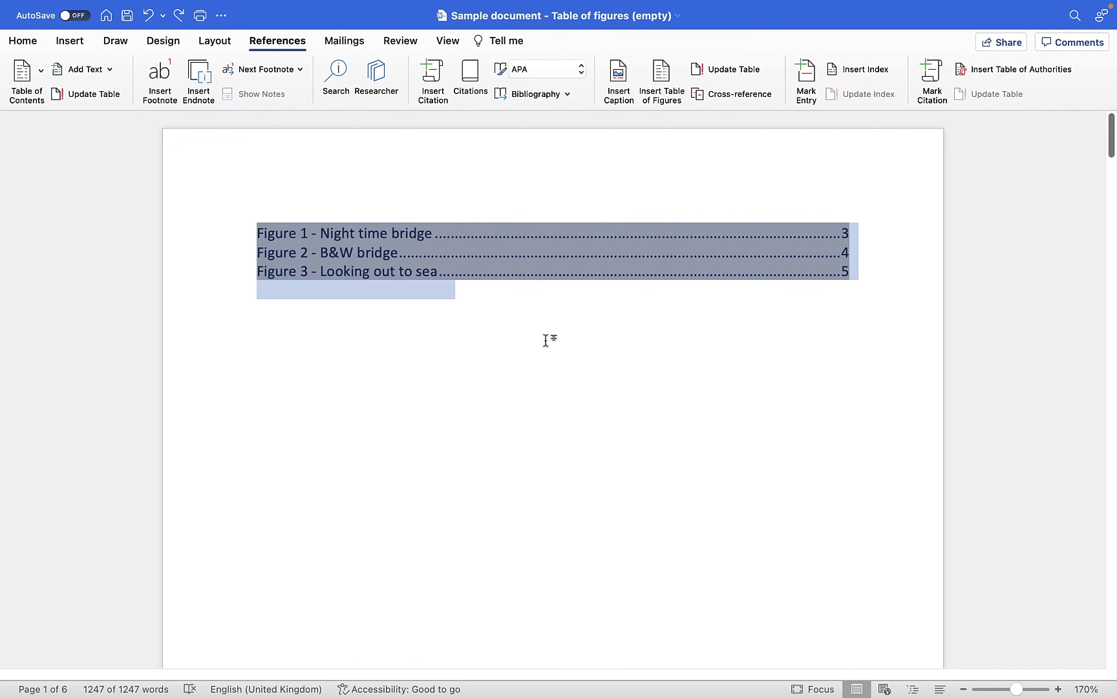
drag(1110, 142, 1103, 458)
key(F9)
key(F9)
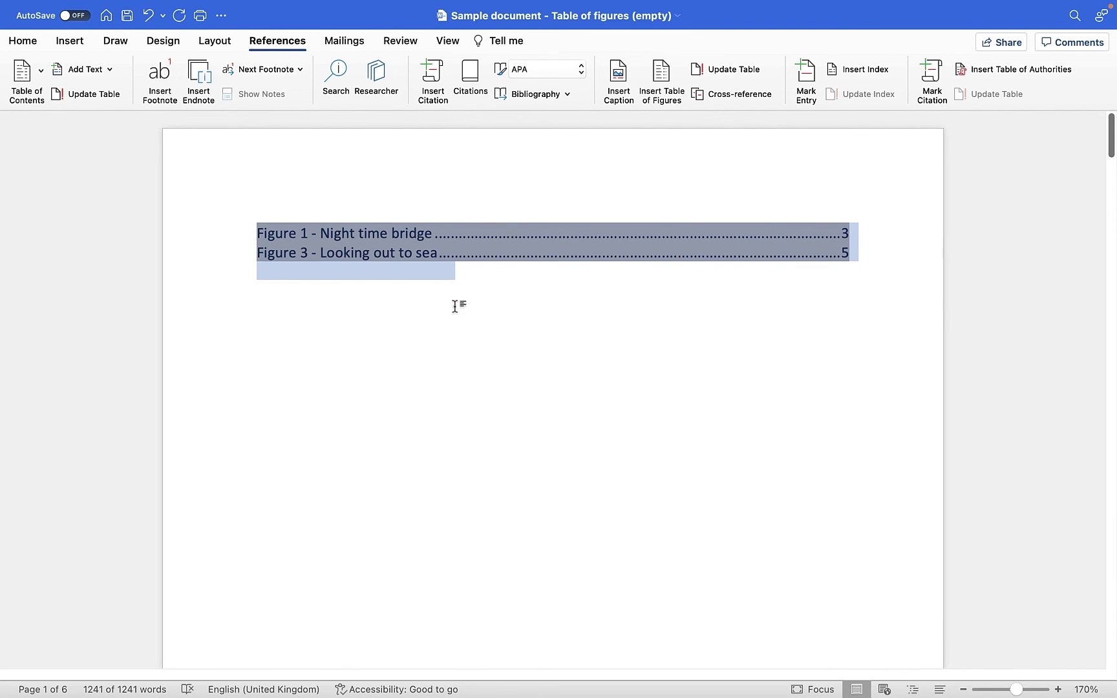
click(454, 306)
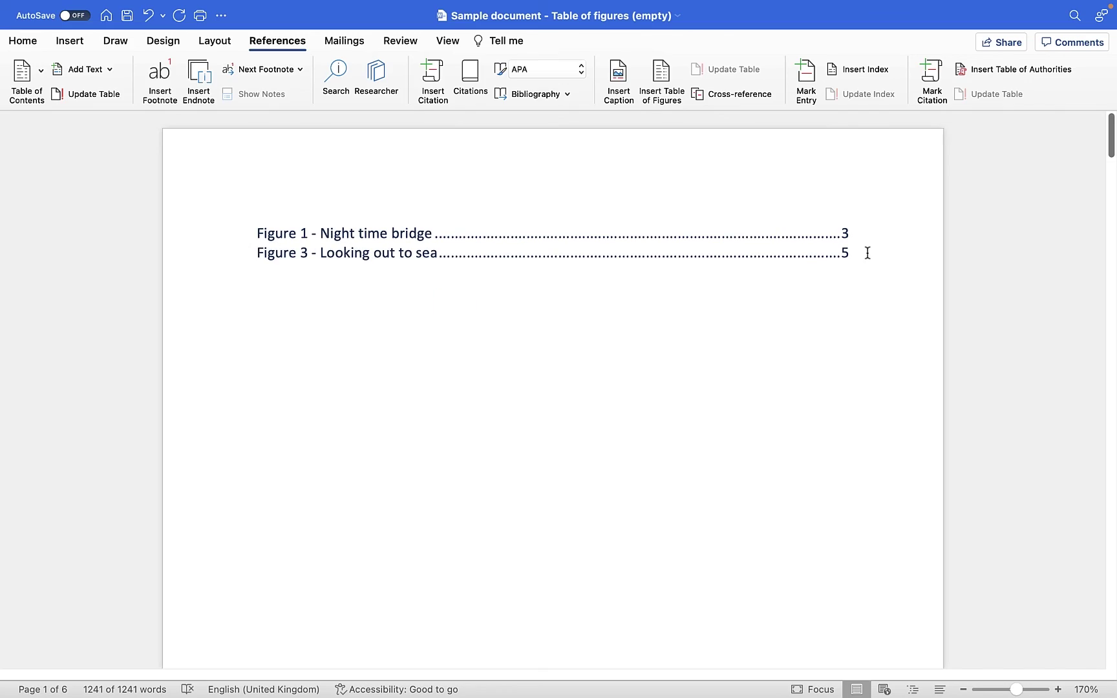
Check the number in the "Looking out to sea" caption and update the entire table of figures once more.
drag(1112, 152, 1112, 562)
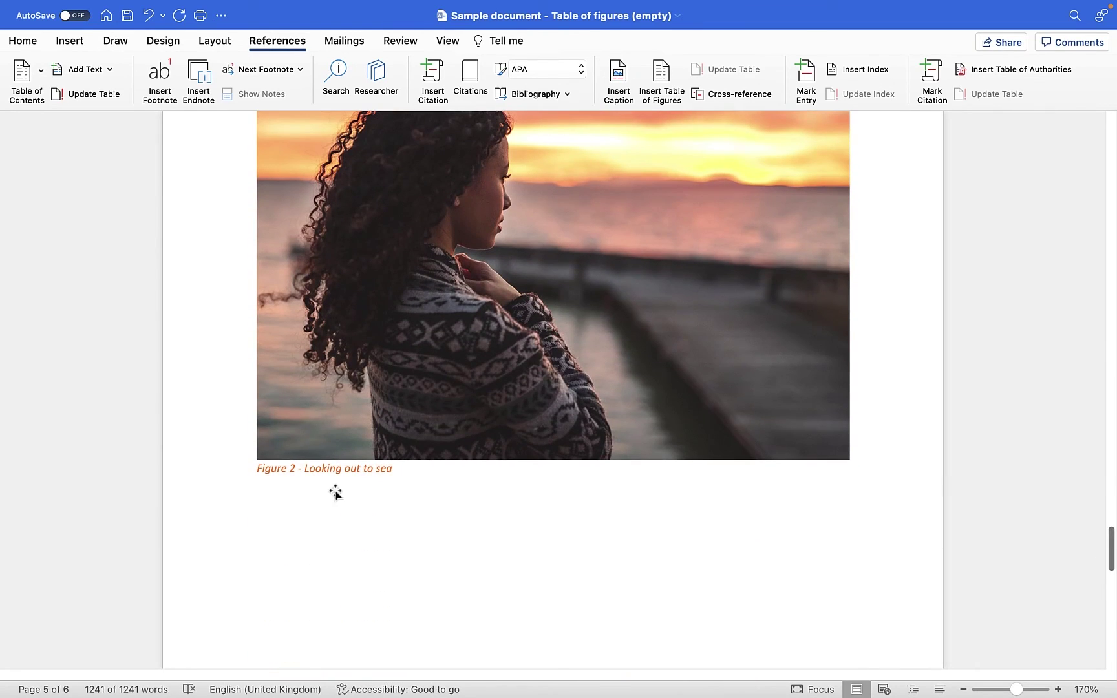
click(299, 465)
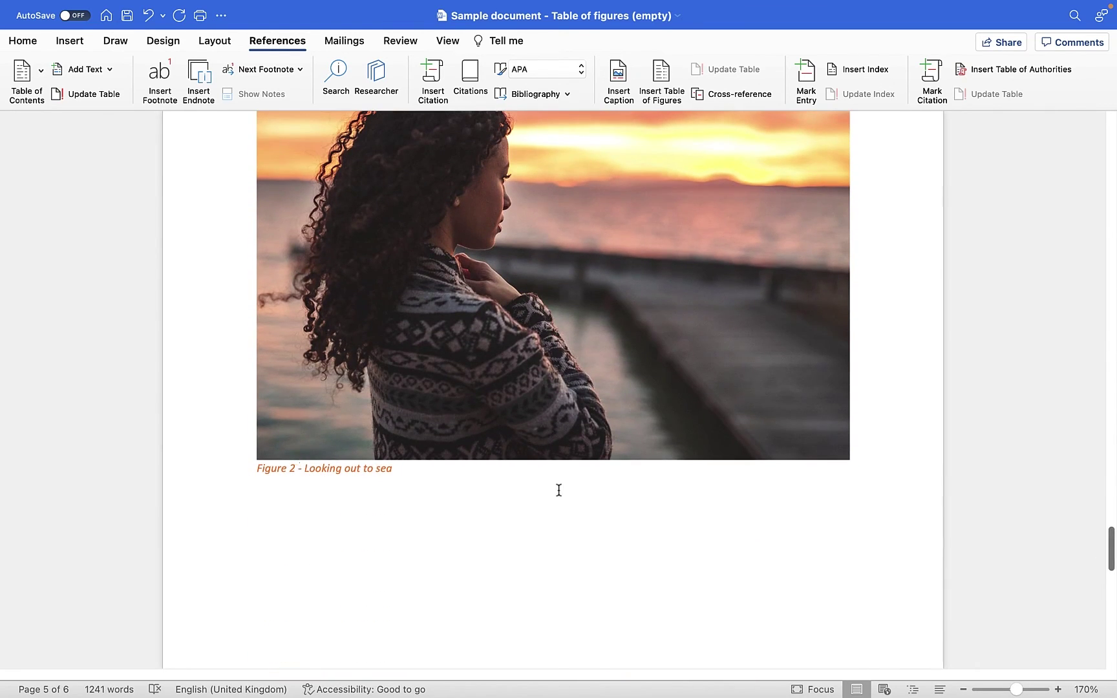
key(shift+F5)
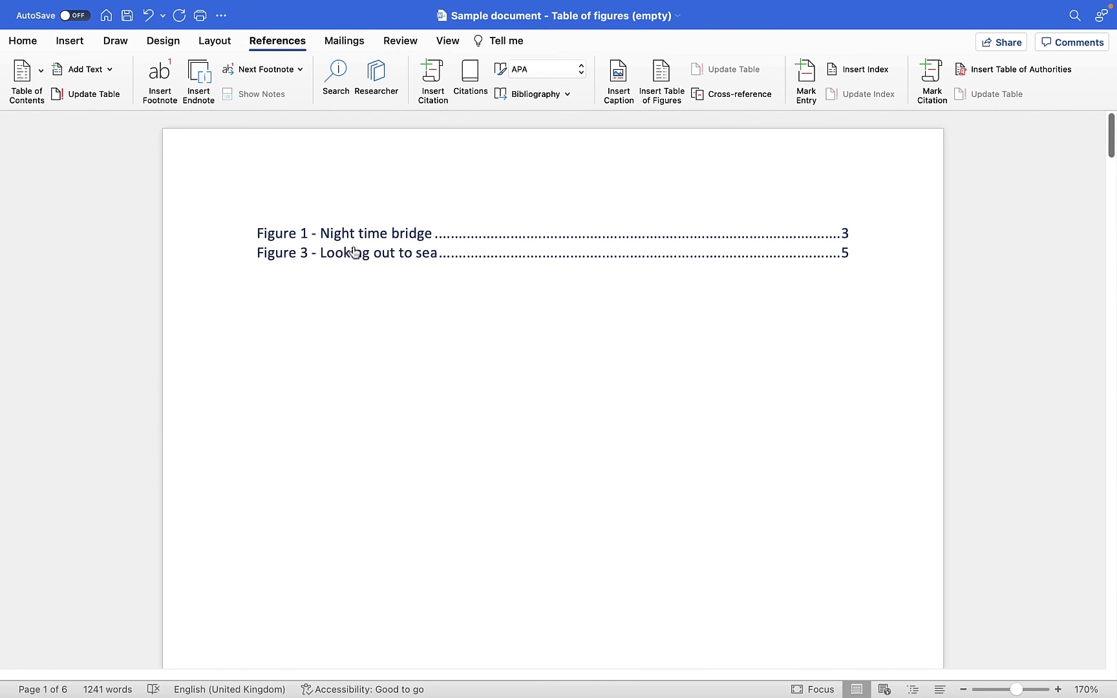
right_click(355, 252)
click(415, 375)
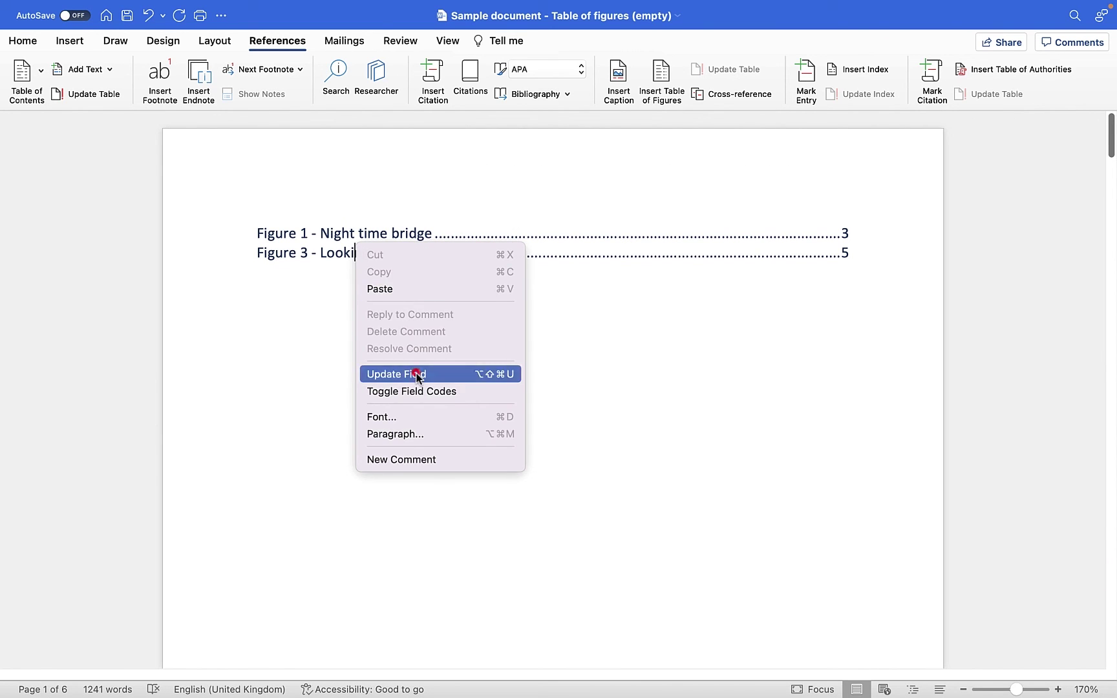
click(448, 240)
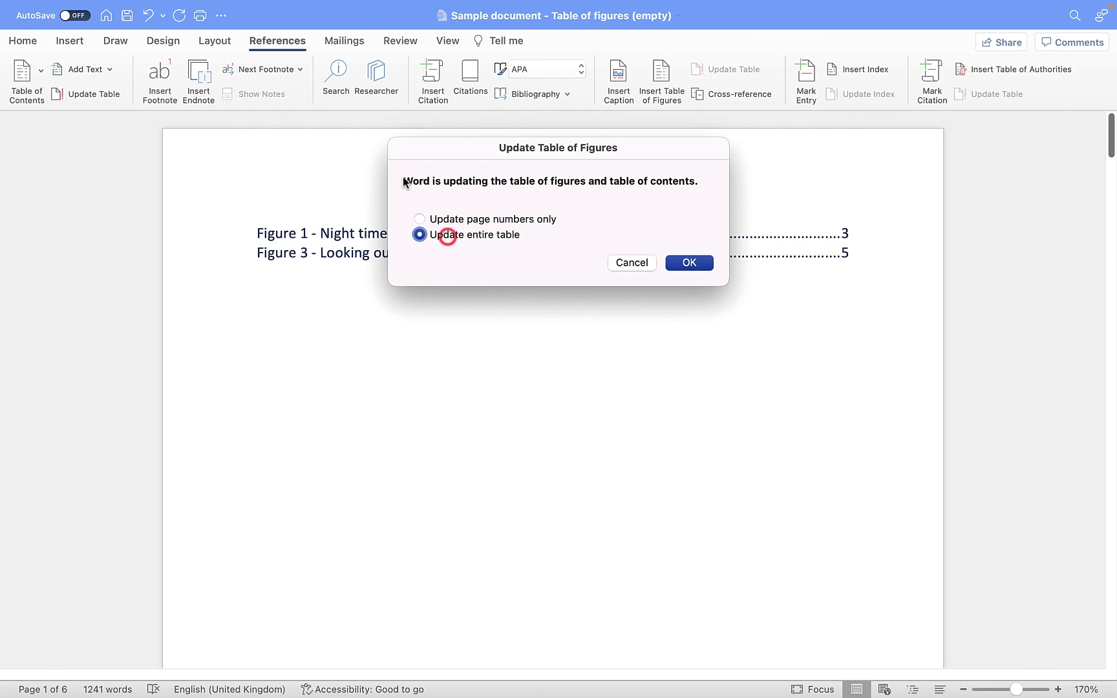
click(689, 263)
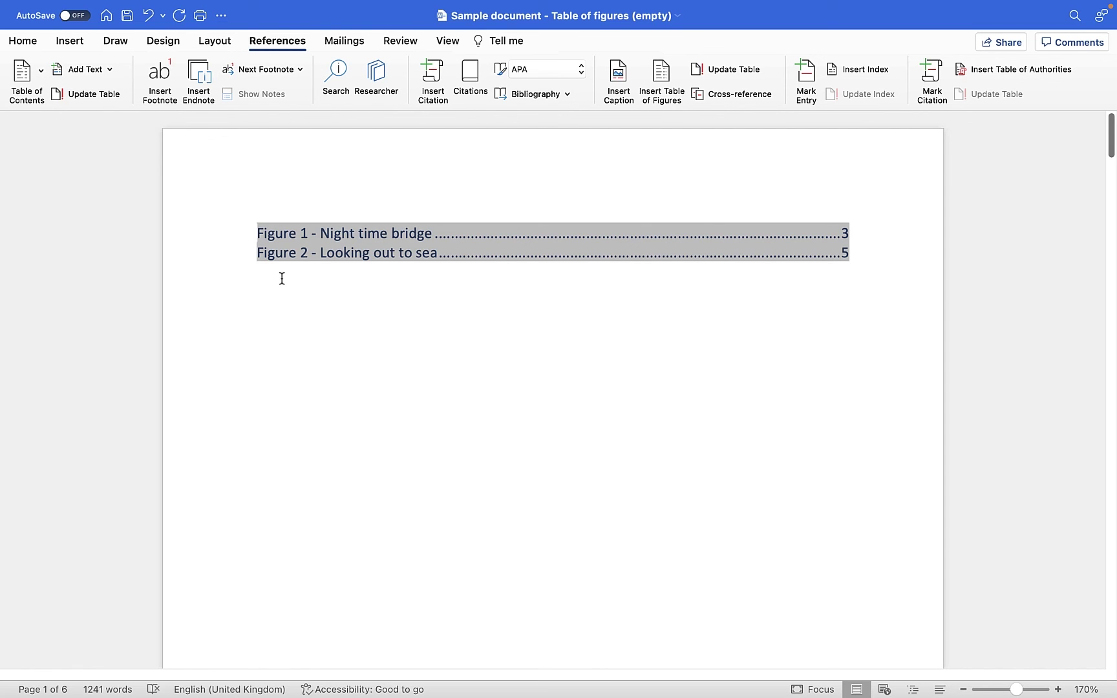
Review the Night time bridge caption on page 3 and the Update Field command for the table of figures.
scroll(532, 327, down, 15)
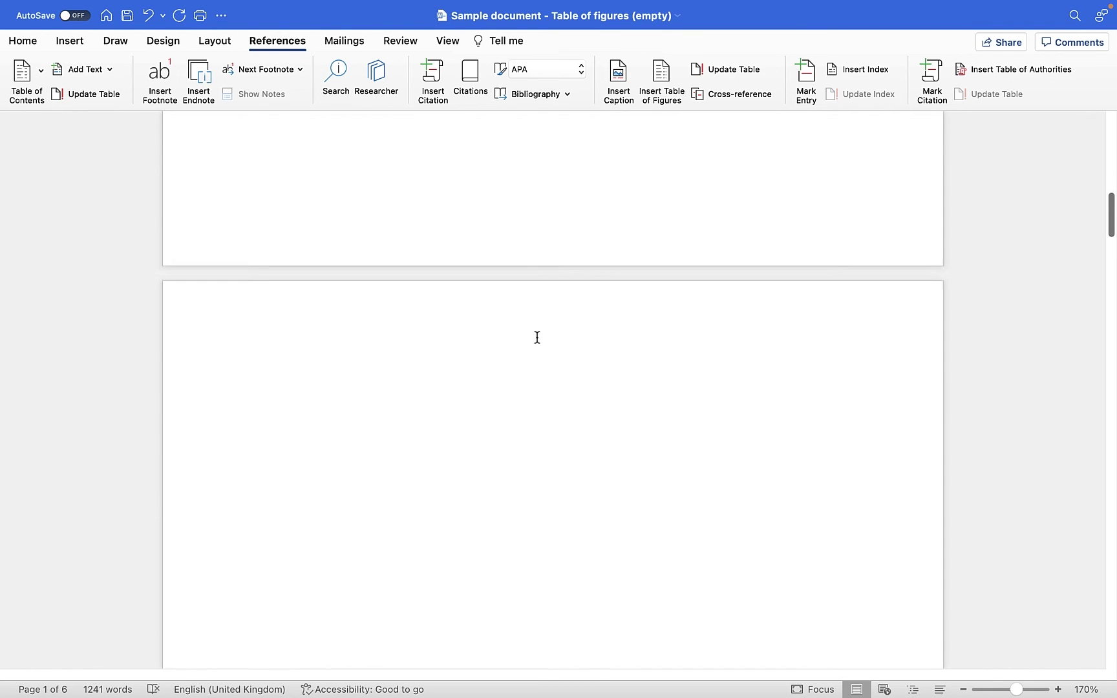
scroll(520, 344, down, 15)
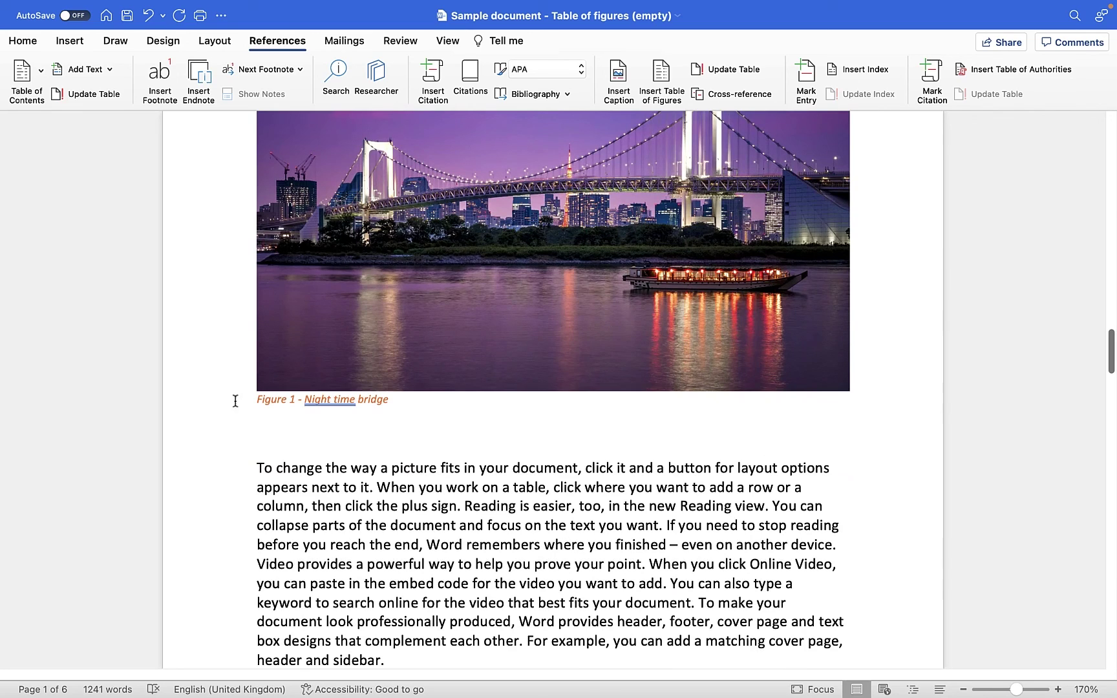
click(1111, 360)
right_click(485, 247)
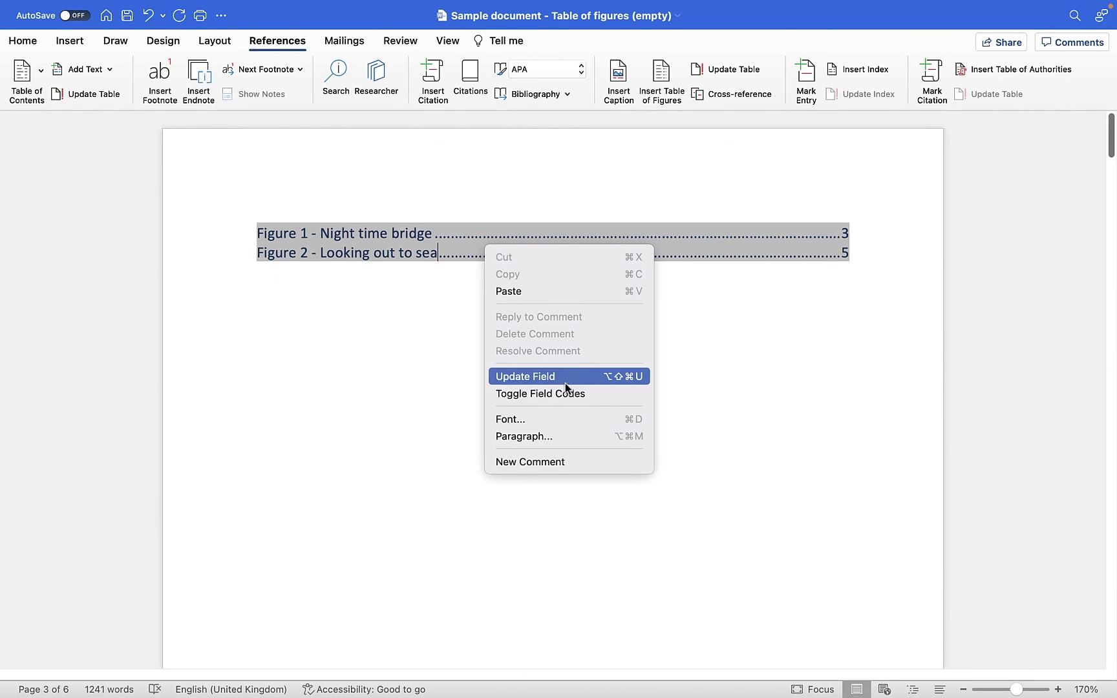
click(365, 382)
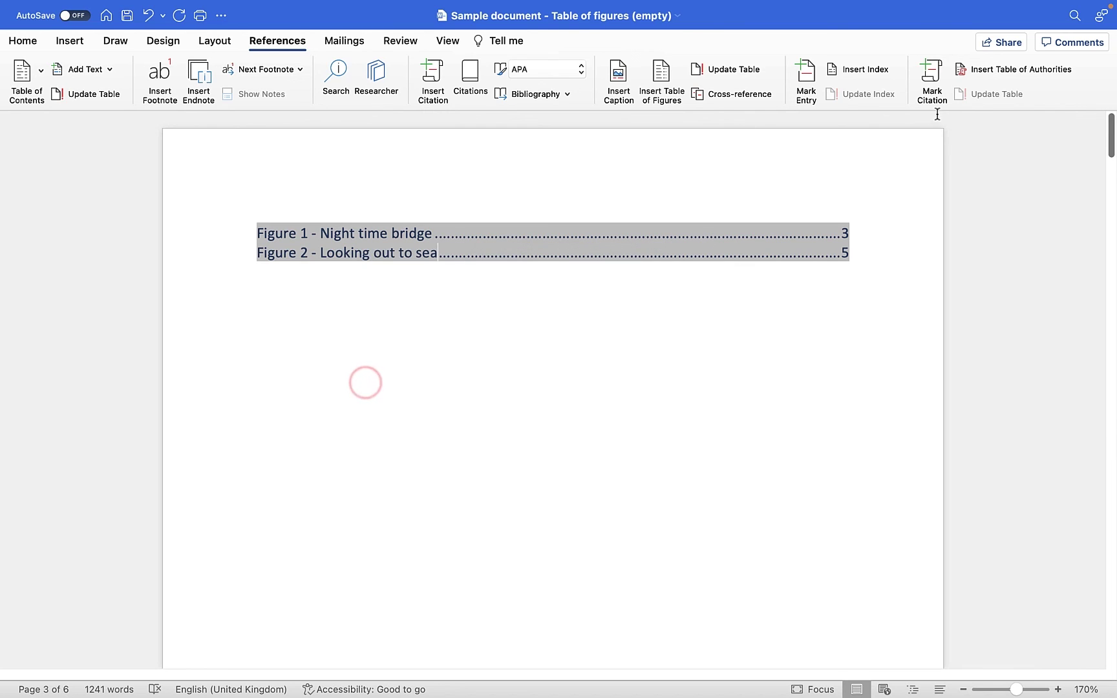